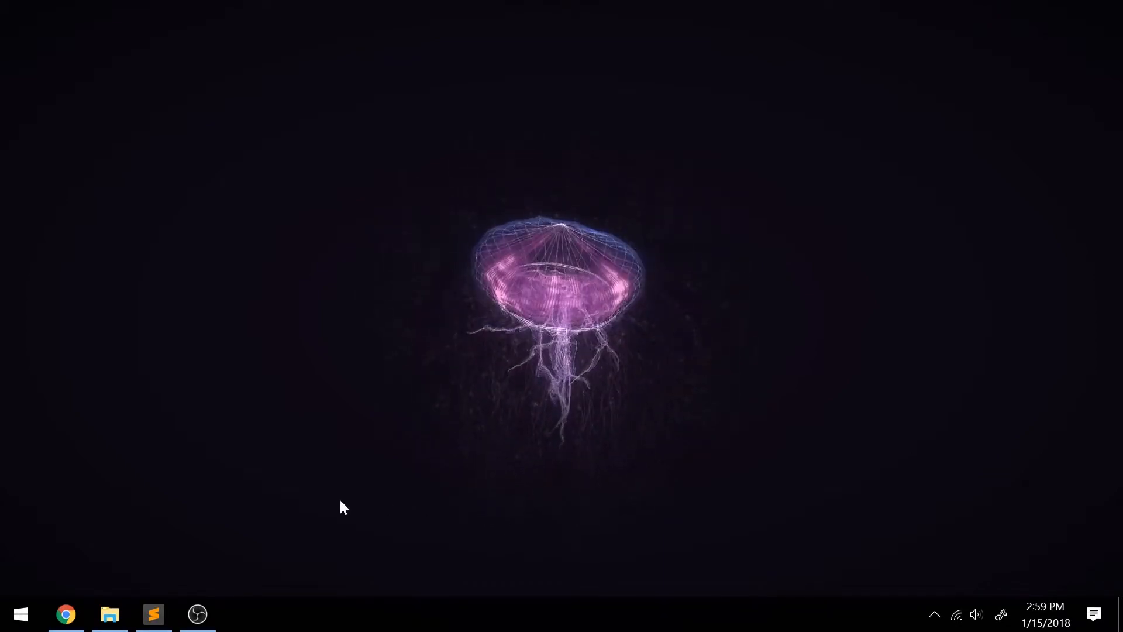
Open talend.com/download in Chrome and find the free Data Integration tool among the free Talend products.
click(66, 613)
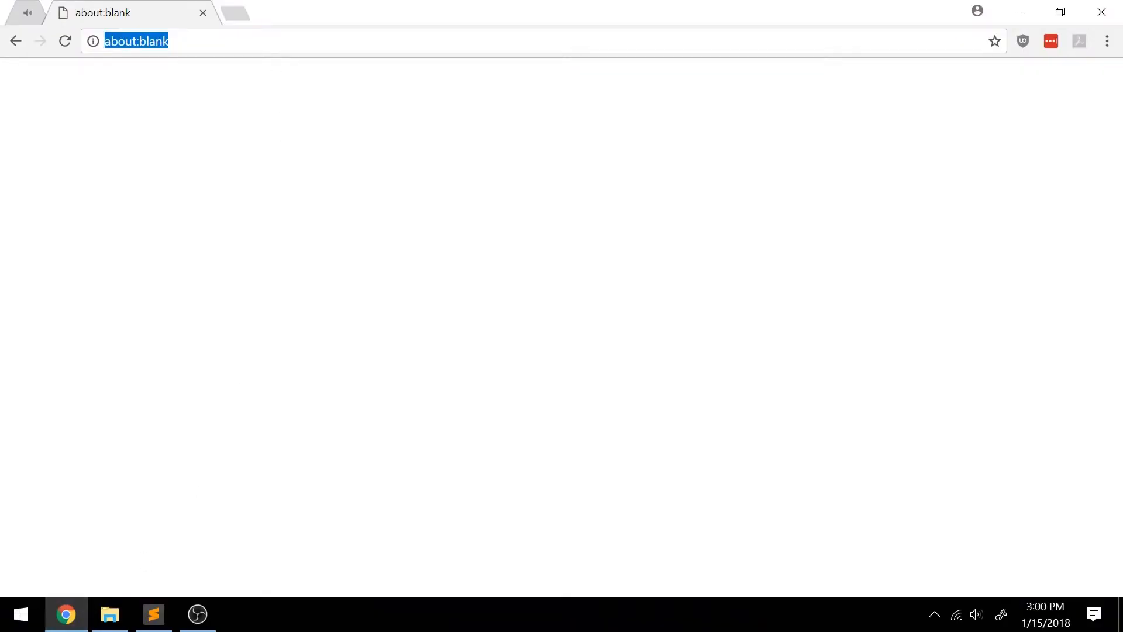
text(talend.com/)
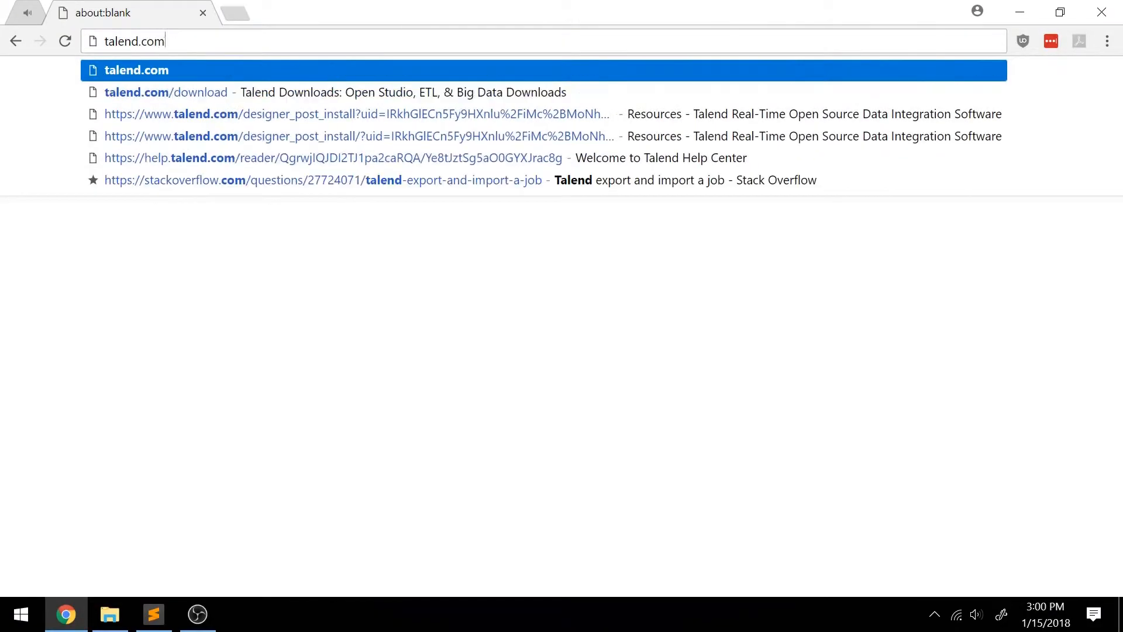
text(download)
key(Return)
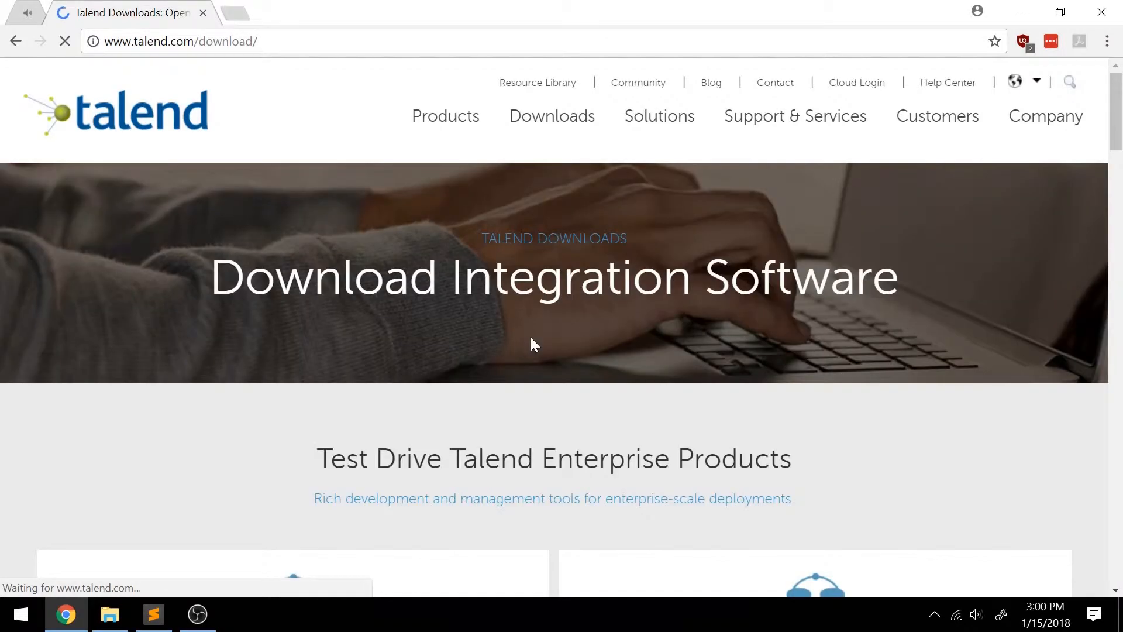
scroll(707, 293, down, 2)
scroll(760, 383, down, 1)
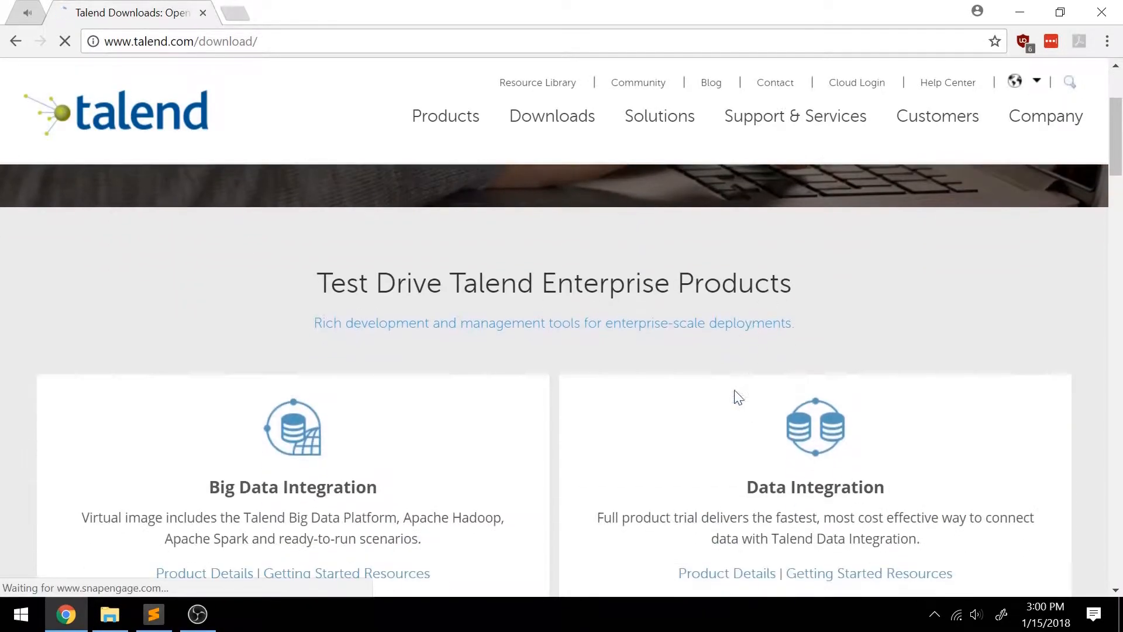
scroll(804, 343, down, 1)
scroll(877, 361, down, 8)
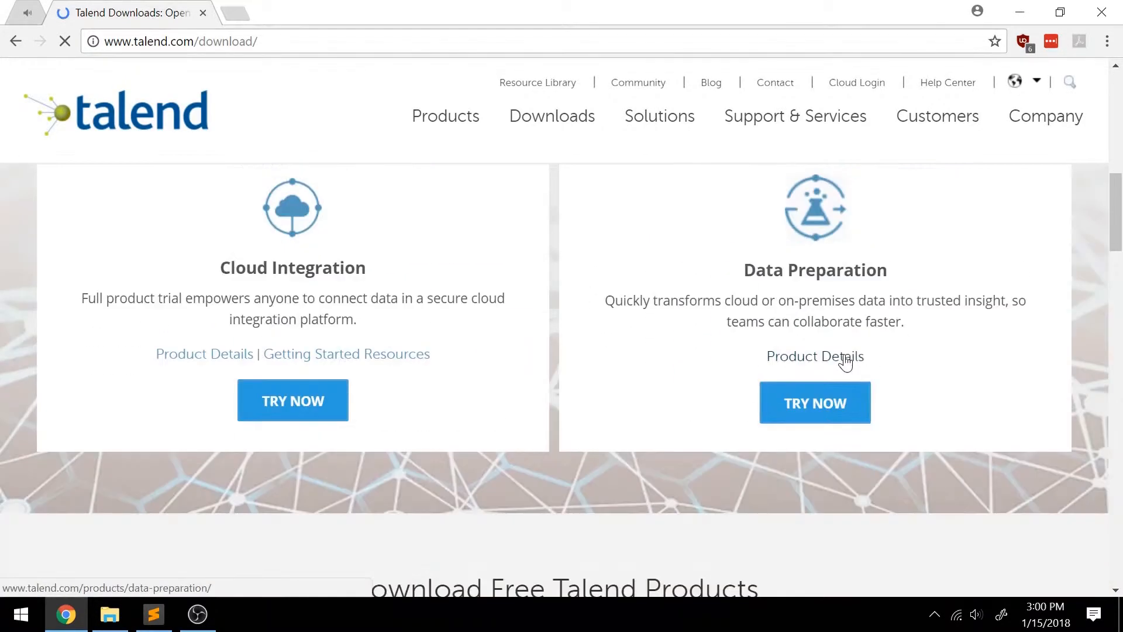
scroll(845, 362, down, 1)
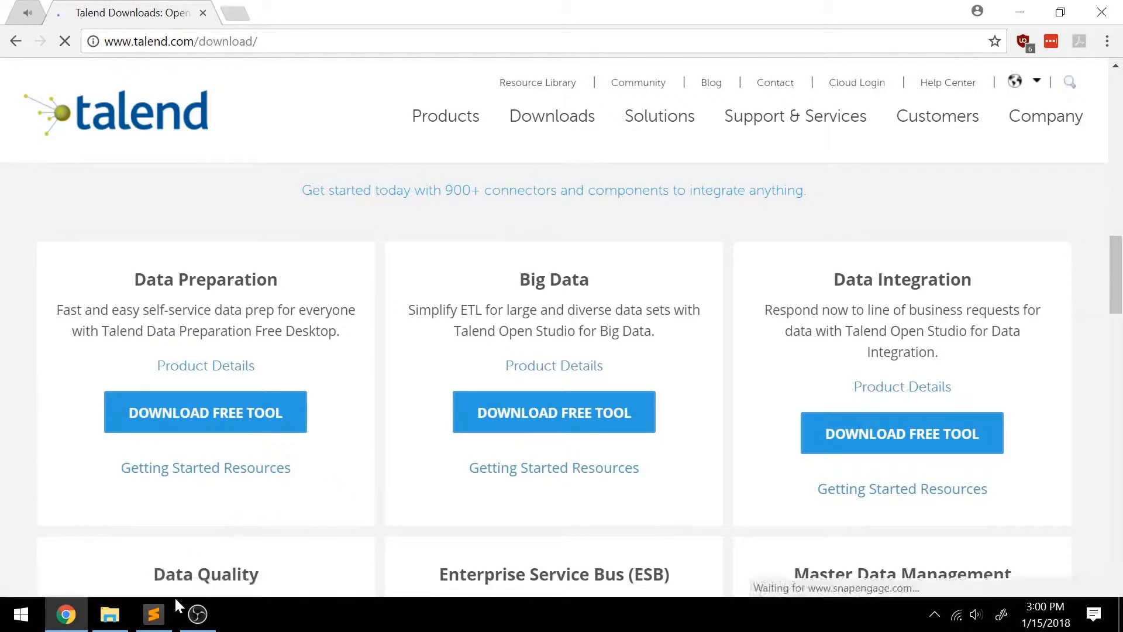
Switch to File Explorer and open the extracted TOS_DI-20170623_1246-V6.4.1 folder in C:\Lessons.
click(113, 614)
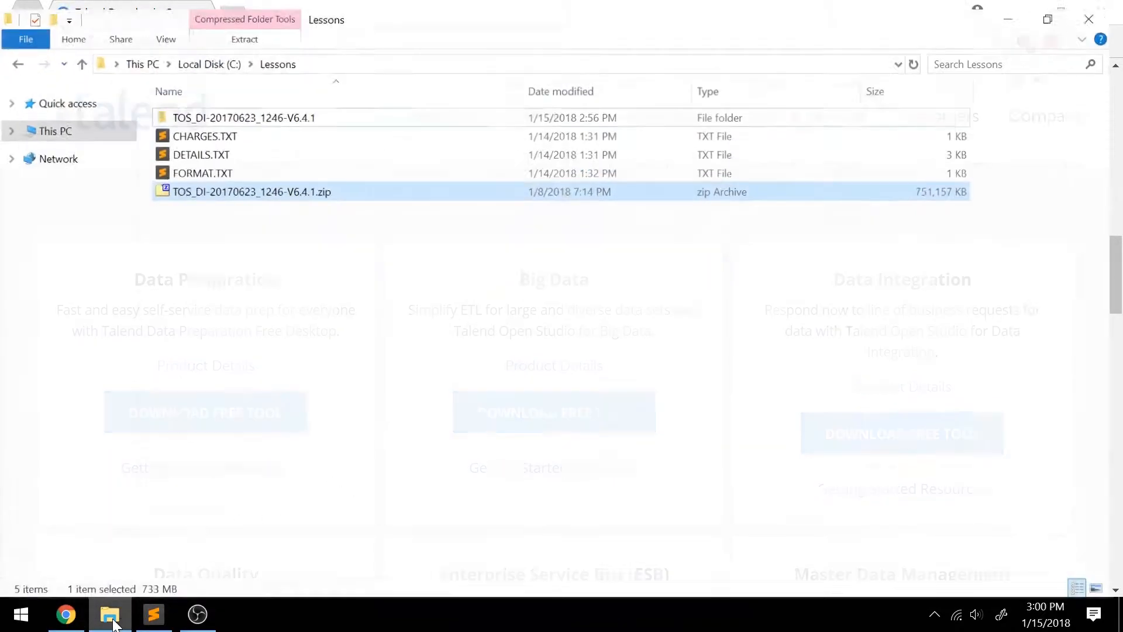
click(353, 188)
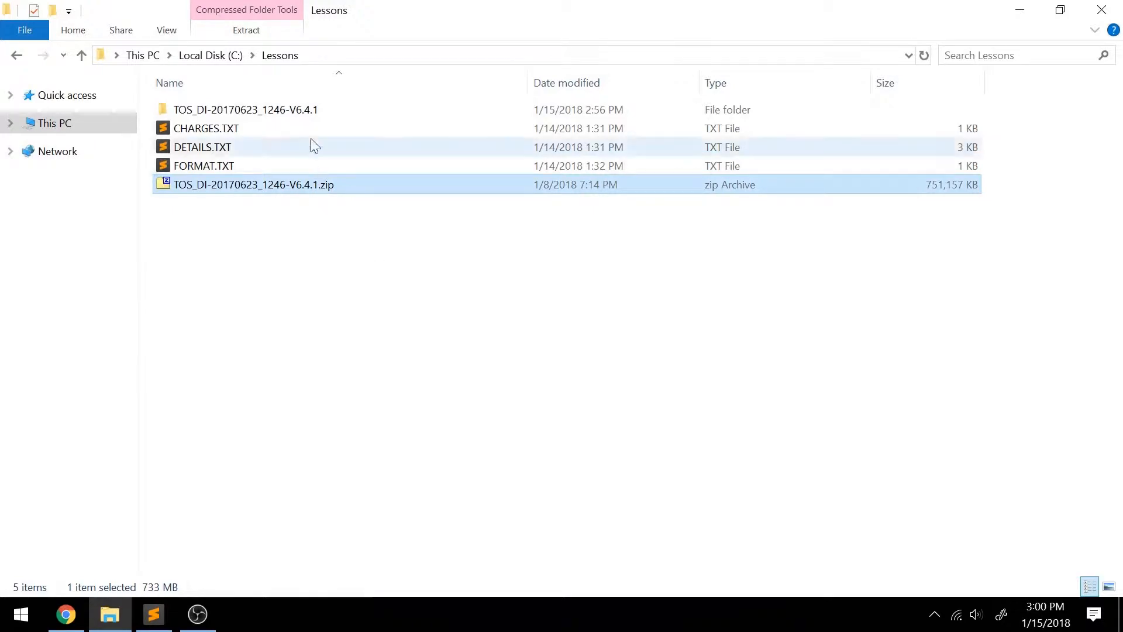
click(284, 110)
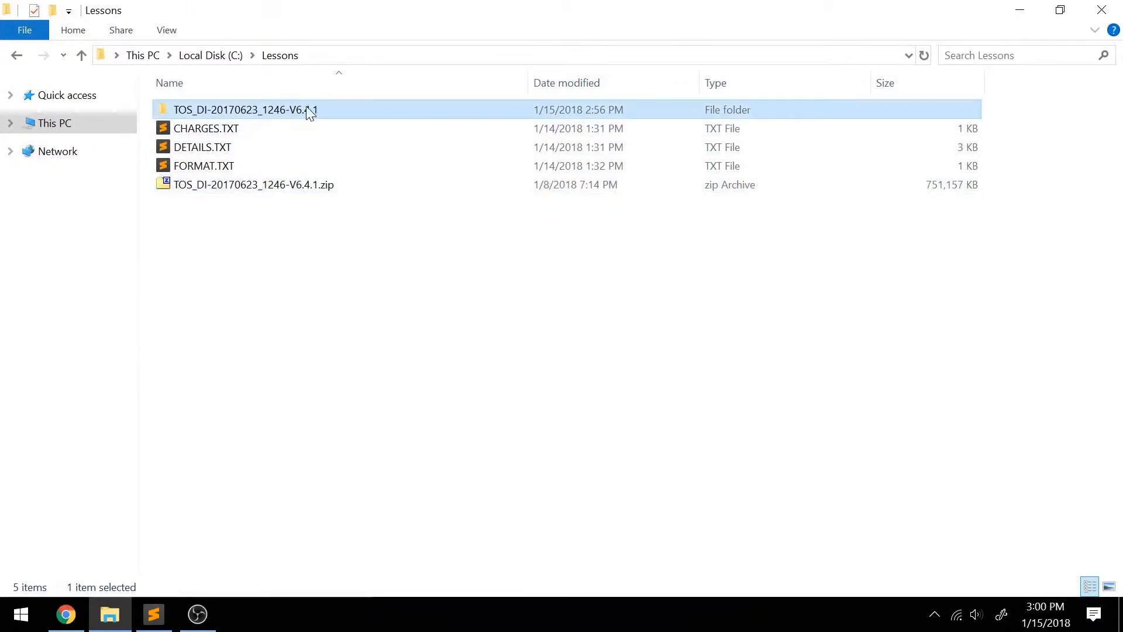
mouse_move(310, 112)
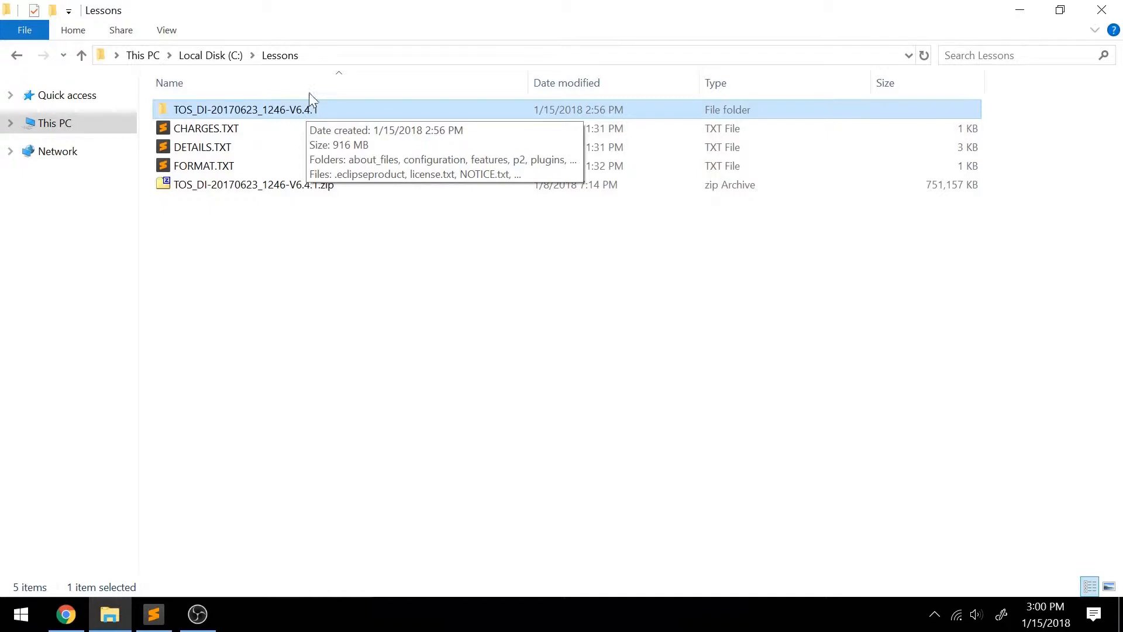
double_click(294, 111)
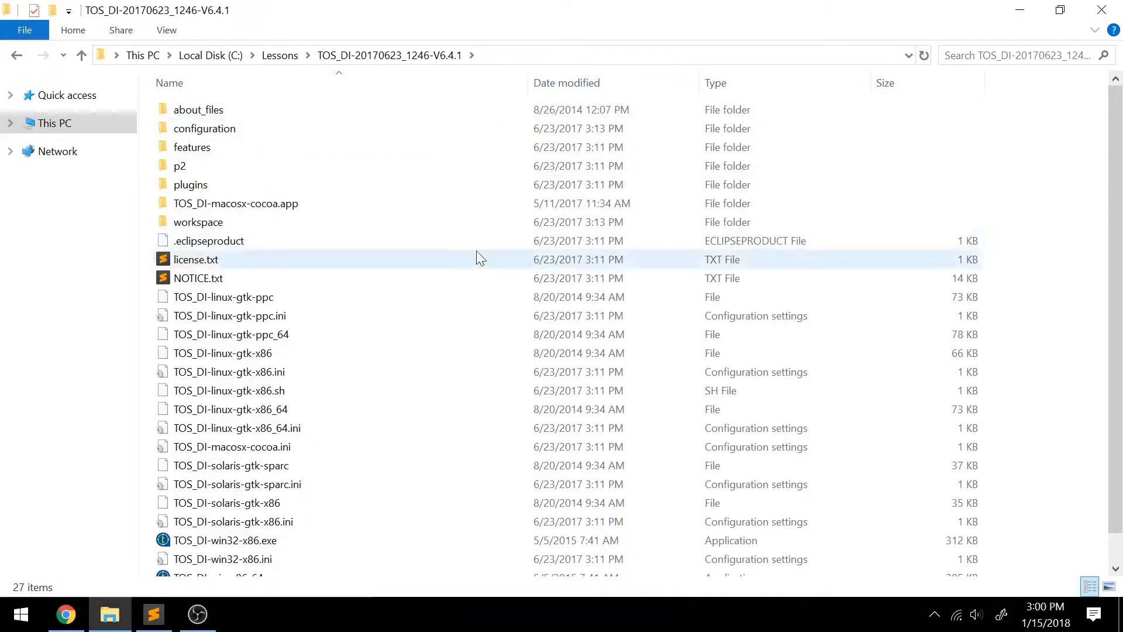
Launch Talend Open Studio with the 32-bit Windows executable TOS_DI-win32-x86.exe.
scroll(468, 269, down, 1)
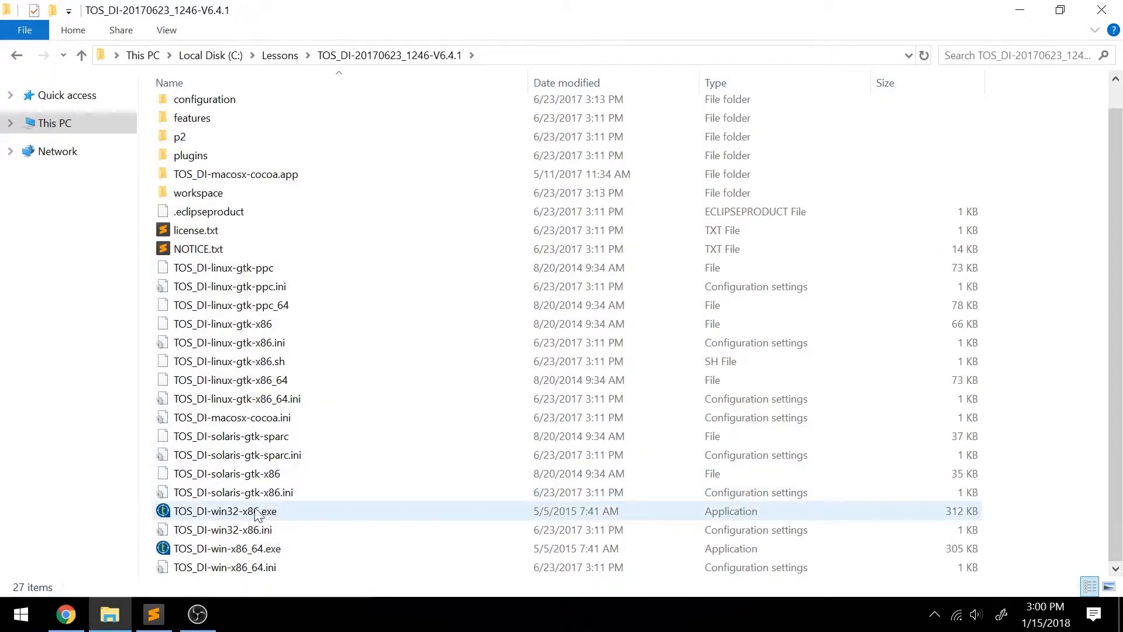
click(307, 548)
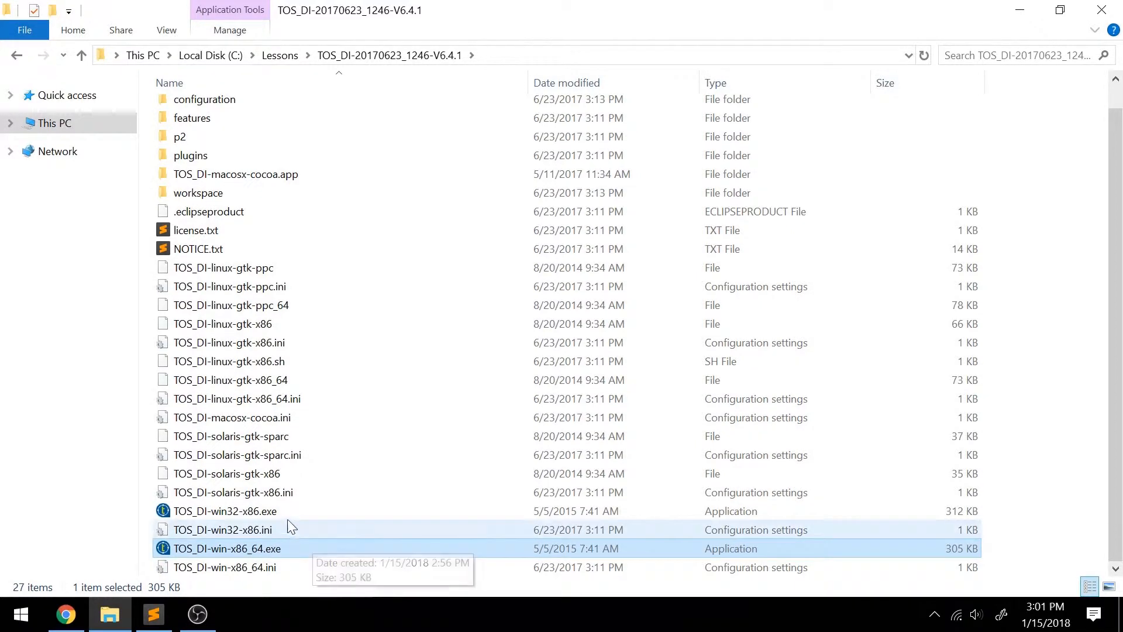
click(316, 511)
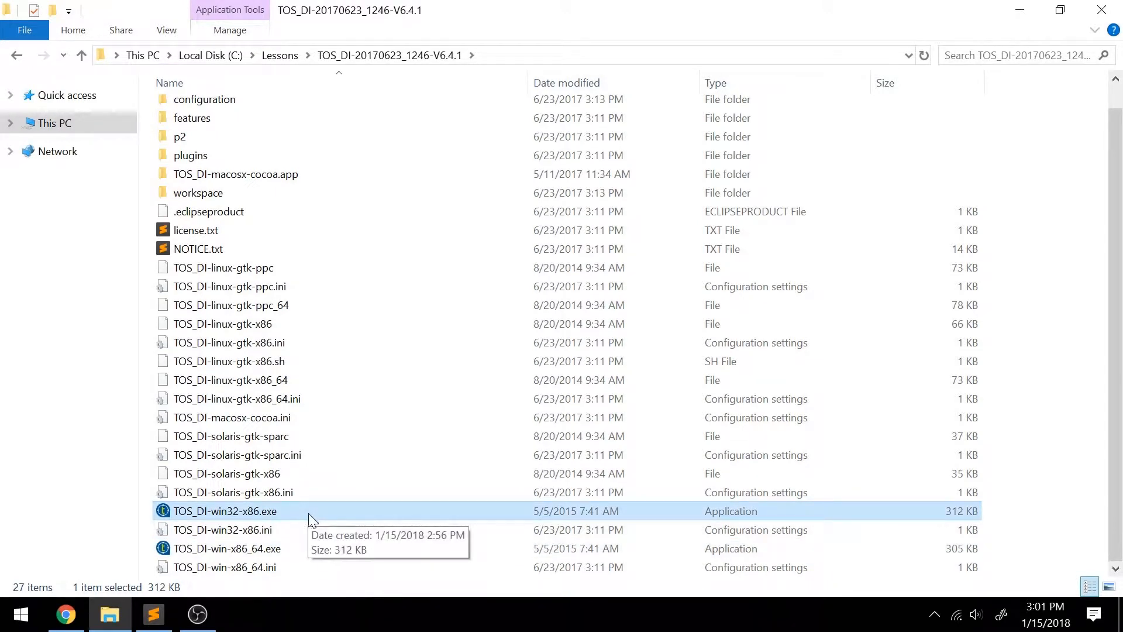
double_click(308, 513)
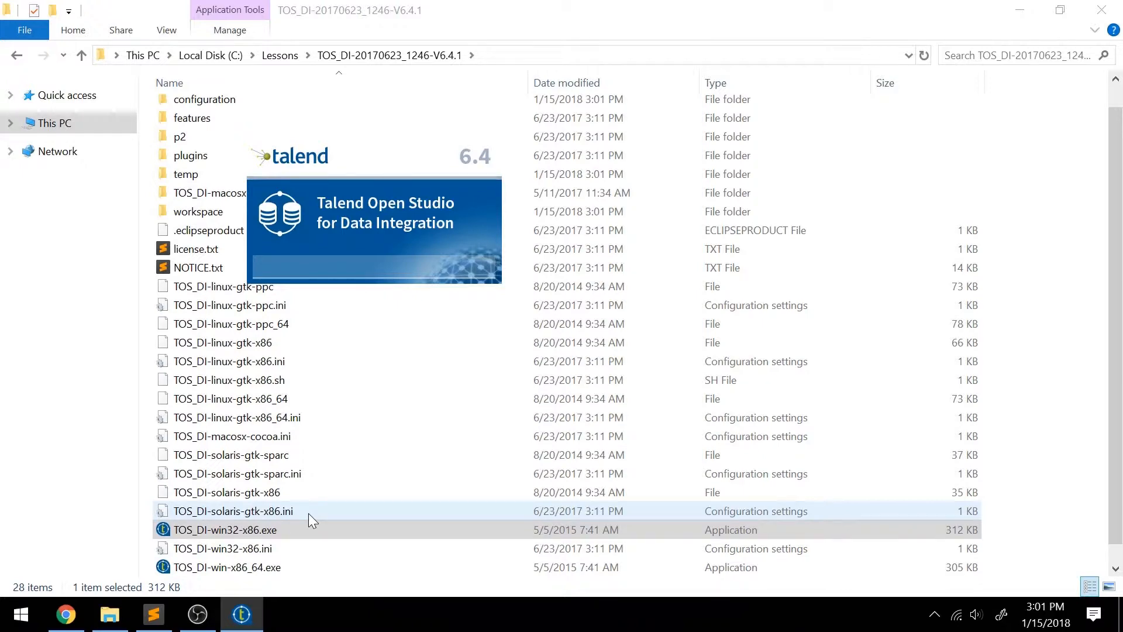
Create a new Talend project named Local_Project and return to the loading Talend window.
click(802, 380)
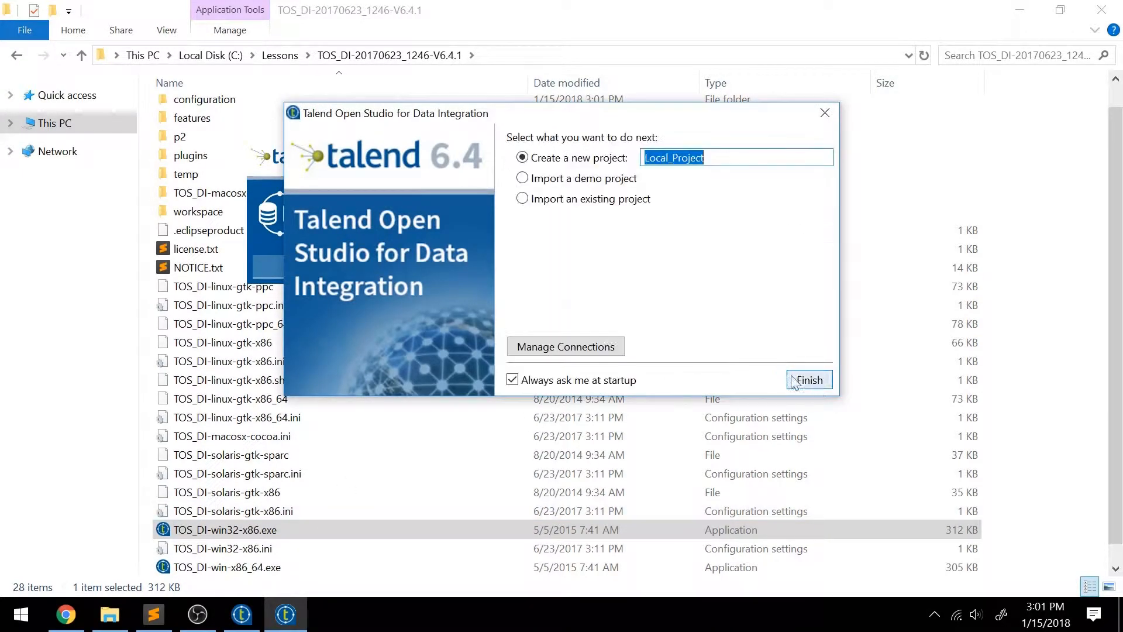
click(813, 383)
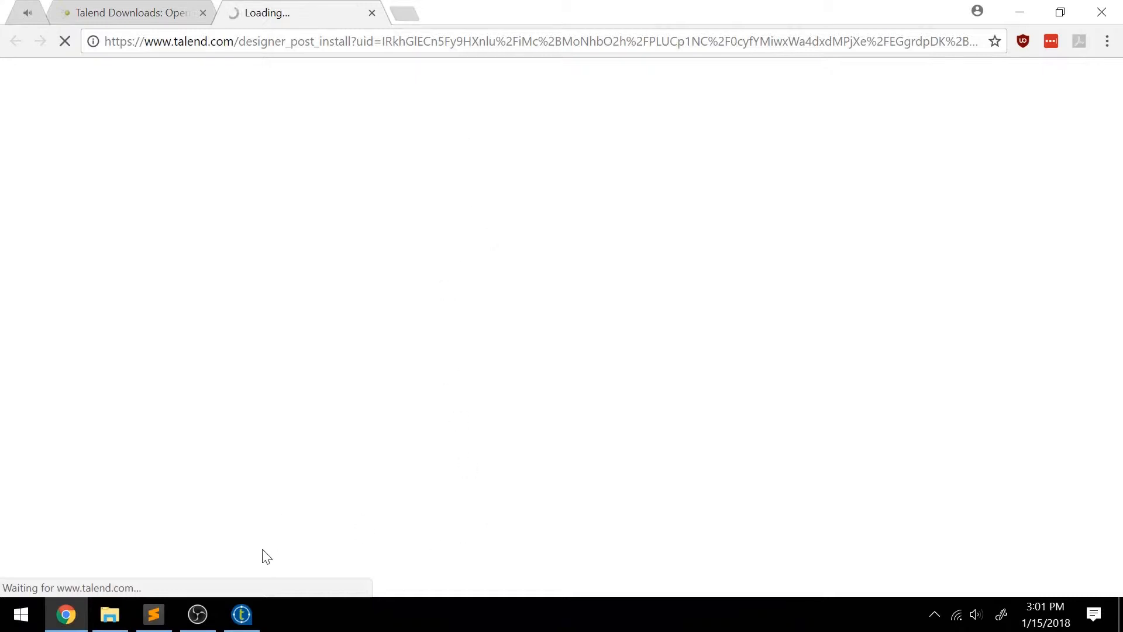
click(252, 620)
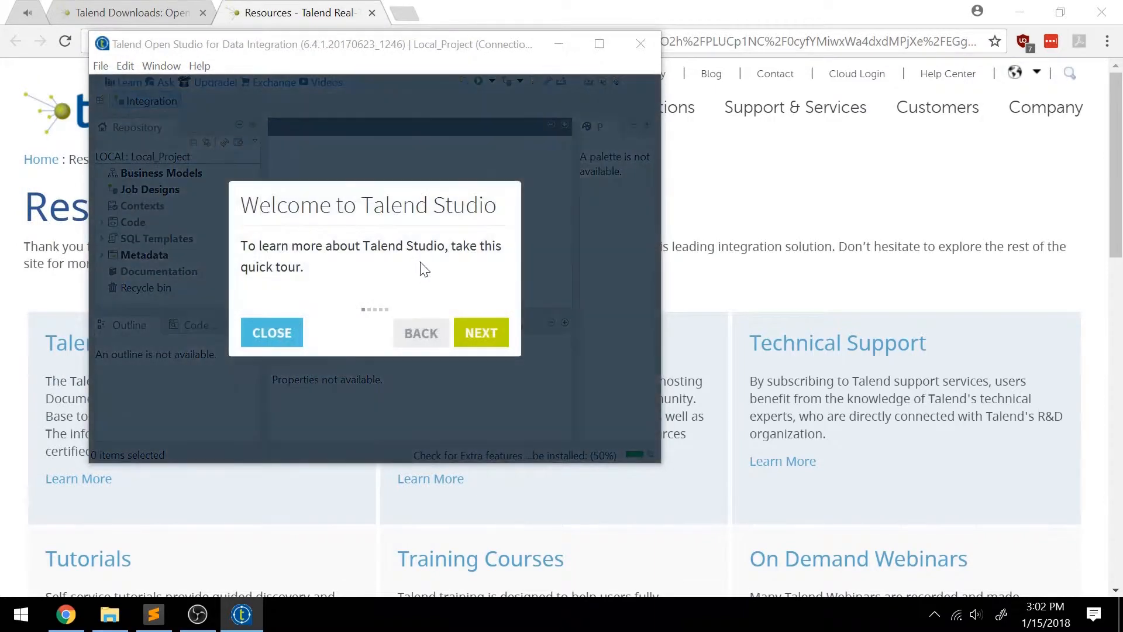
Dismiss the welcome tour and arrange the maximized workspace with a narrower Repository pane.
click(274, 334)
click(599, 44)
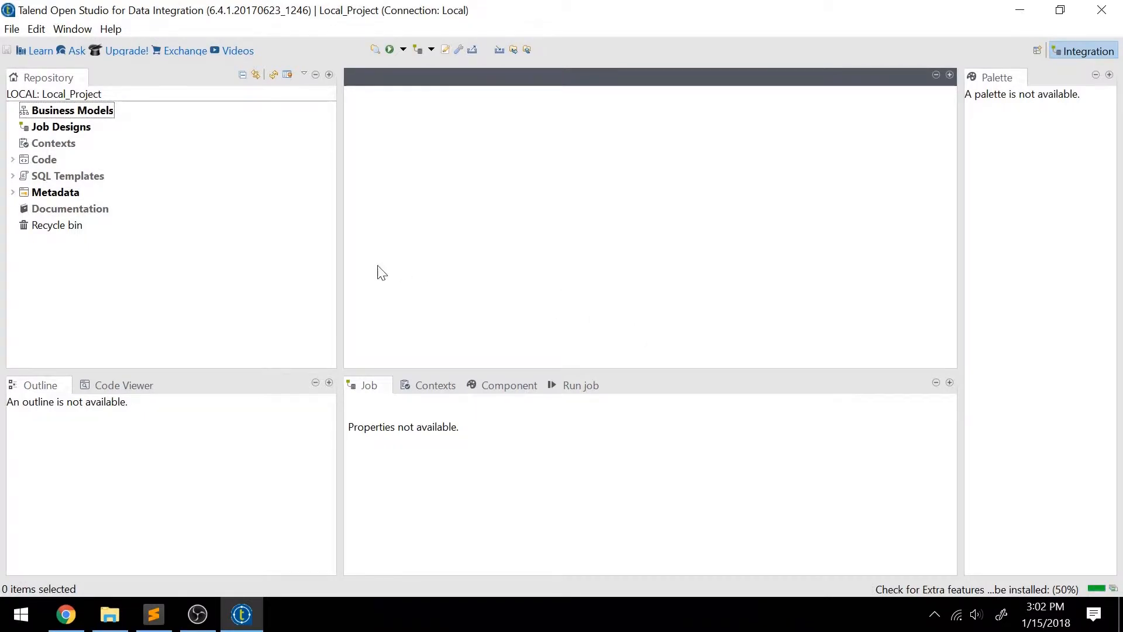
drag(339, 268, 246, 260)
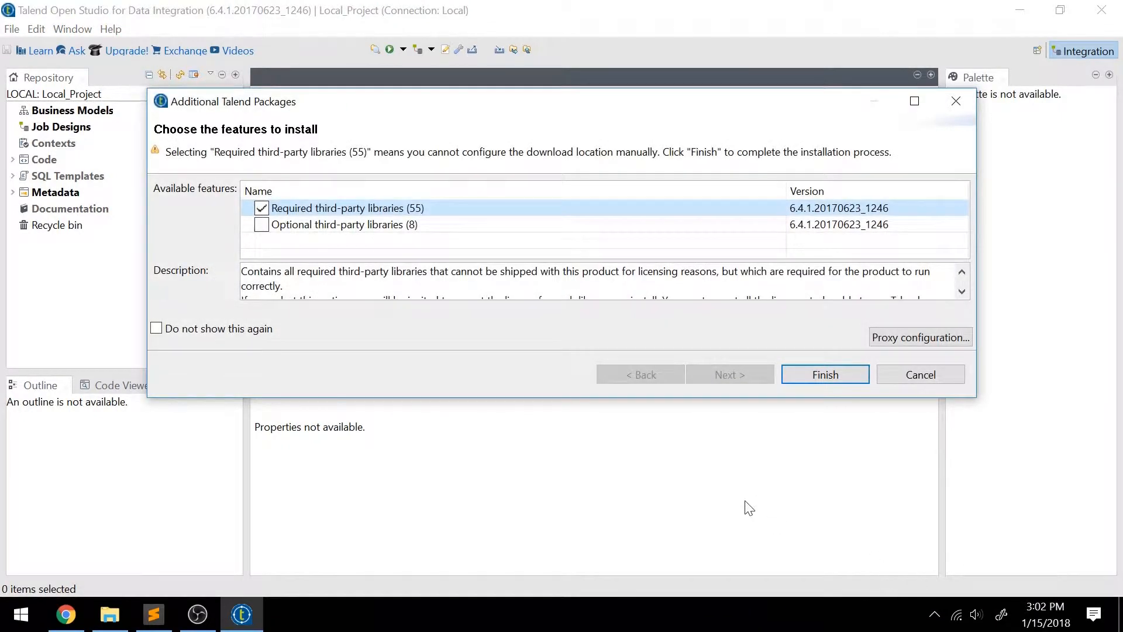
Install the required third-party libraries, accepting all of their licenses.
drag(529, 403, 524, 442)
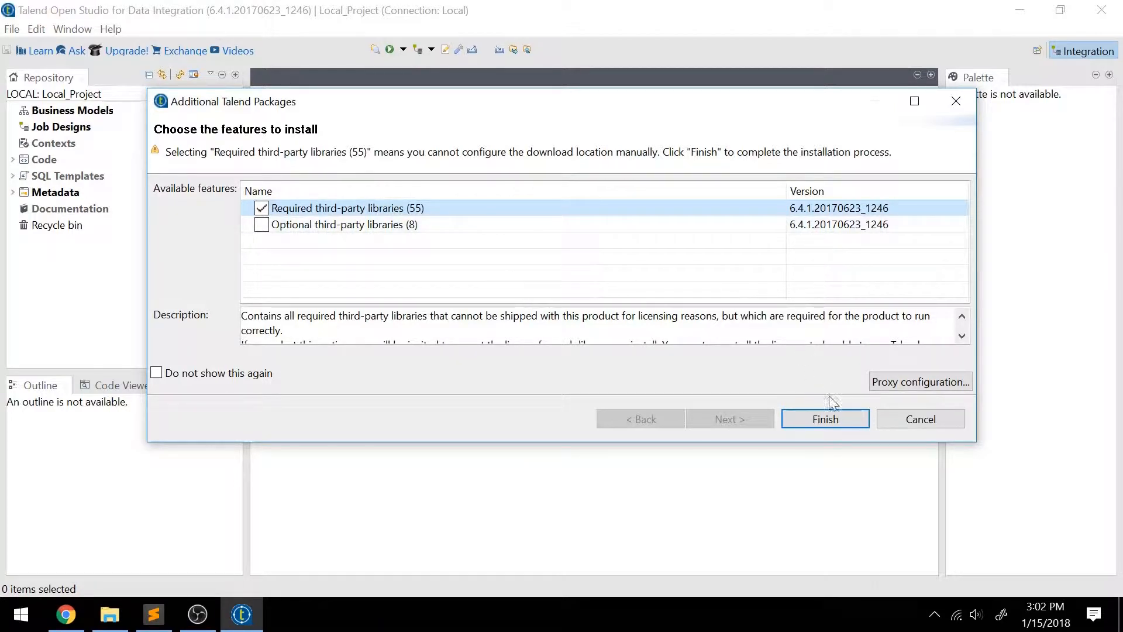
click(833, 419)
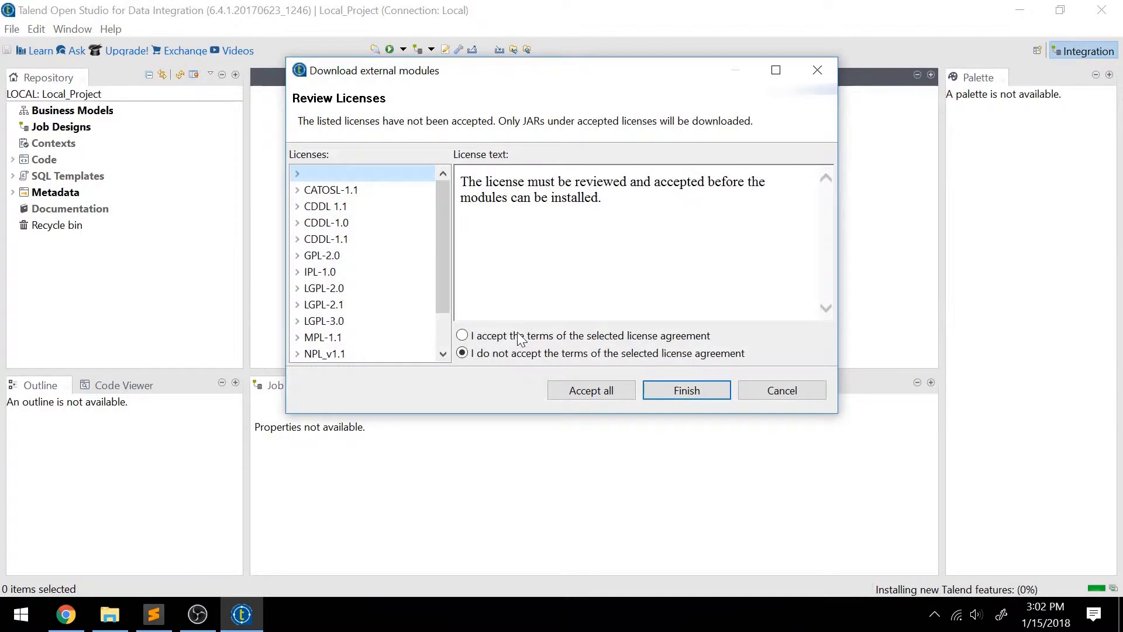
click(518, 335)
click(603, 395)
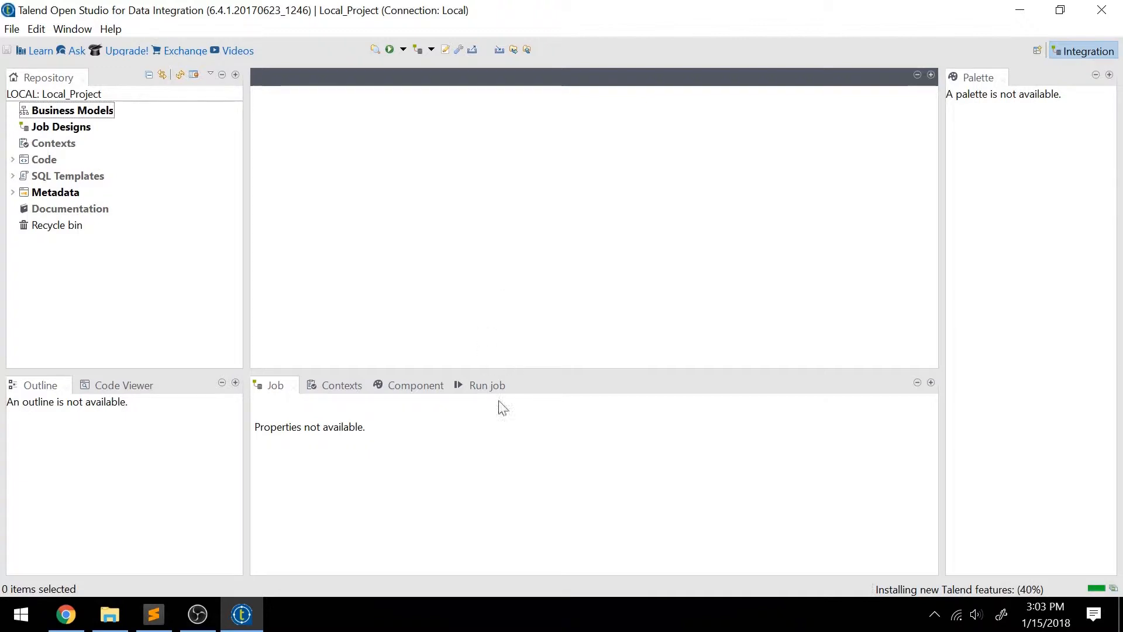
Switch to Sublime Text and examine the ID, amount and date columns in CHARGES.TXT.
click(154, 617)
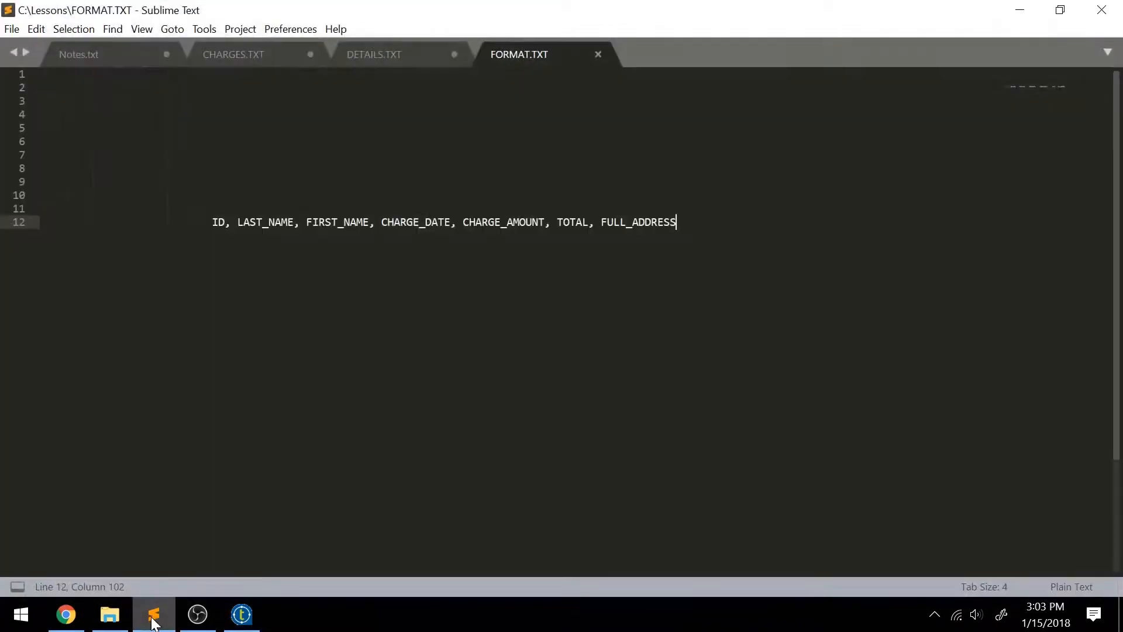
click(246, 59)
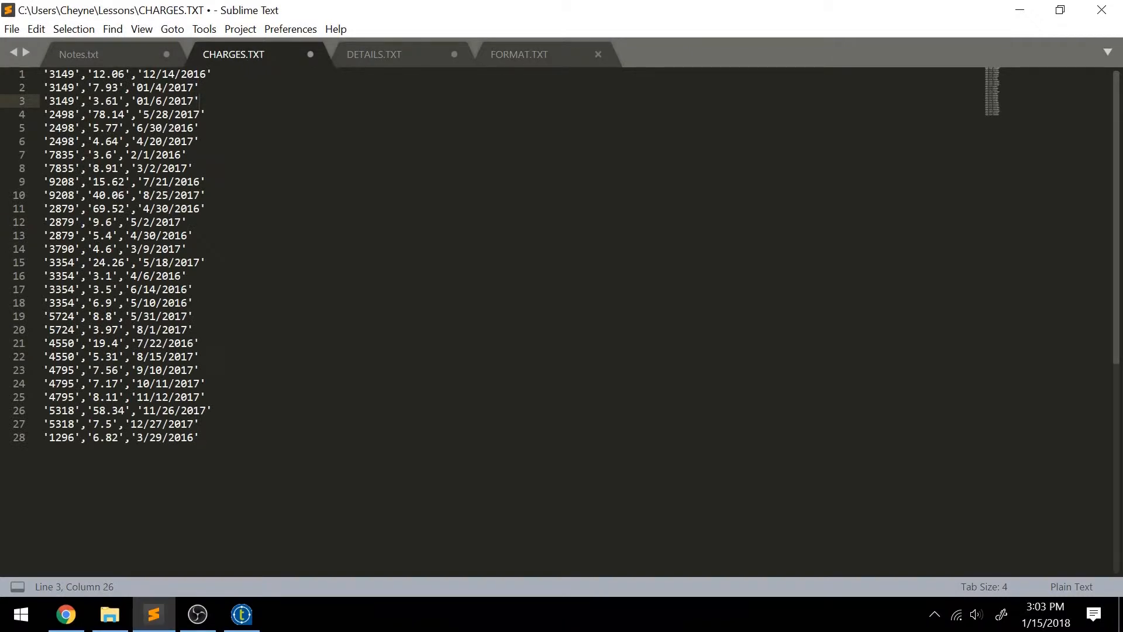
click(378, 58)
click(282, 59)
drag(219, 88, 226, 432)
click(253, 184)
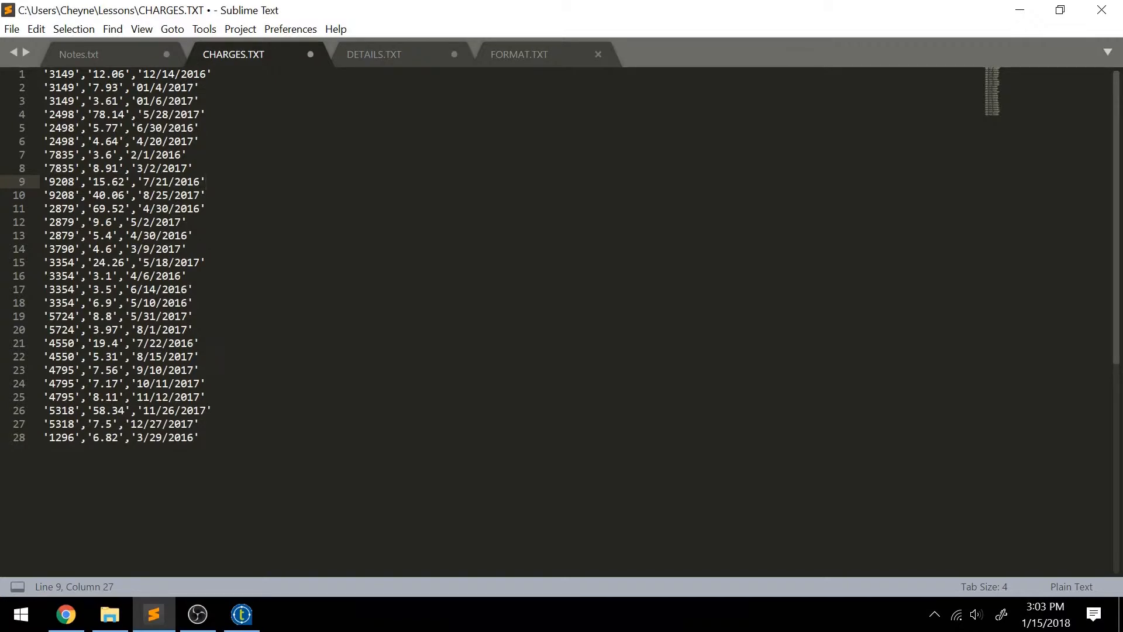
Examine the name, address and phone number fields of the records in DETAILS.TXT.
click(418, 54)
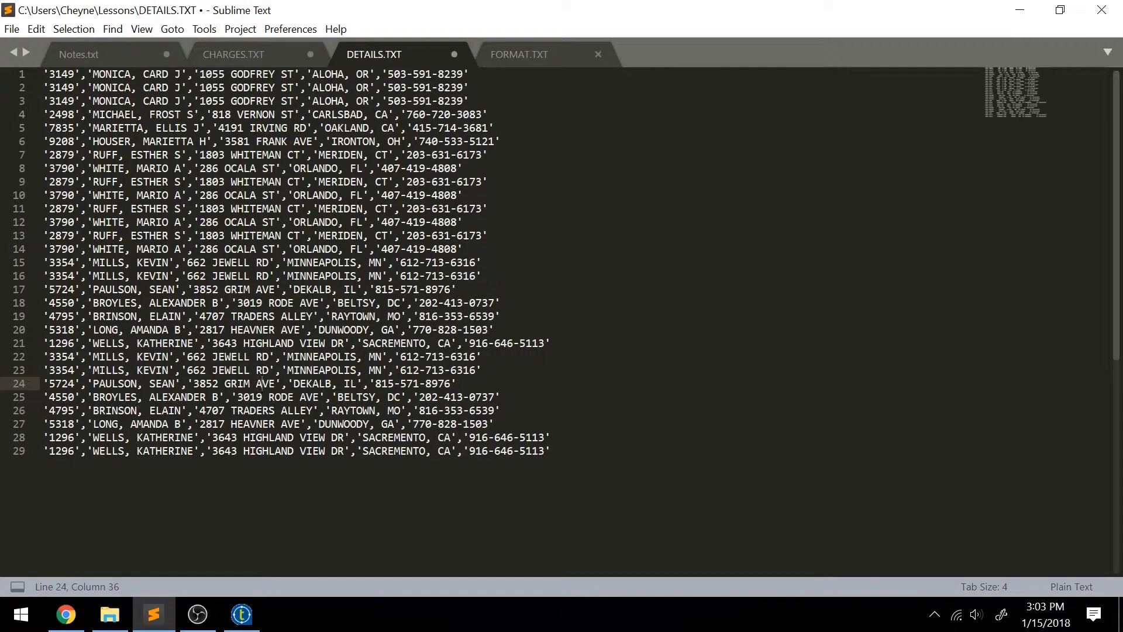
drag(93, 276, 473, 282)
click(300, 276)
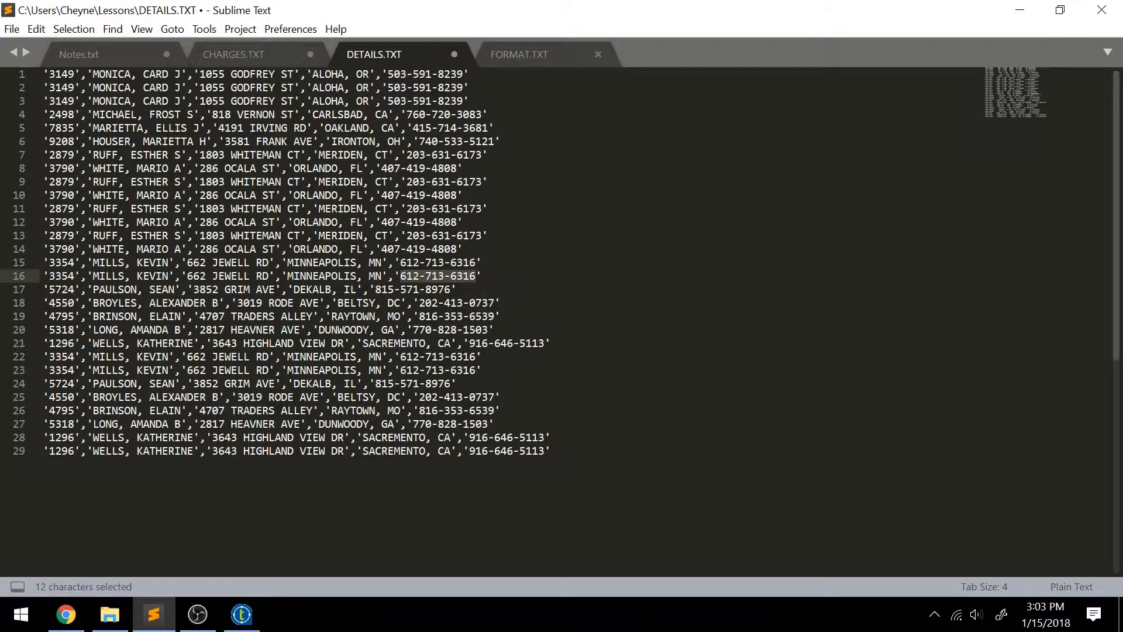
click(463, 168)
Compare CHARGES.TXT and DETAILS.TXT with the output columns in FORMAT.TXT, highlighting the TOTAL column.
click(274, 60)
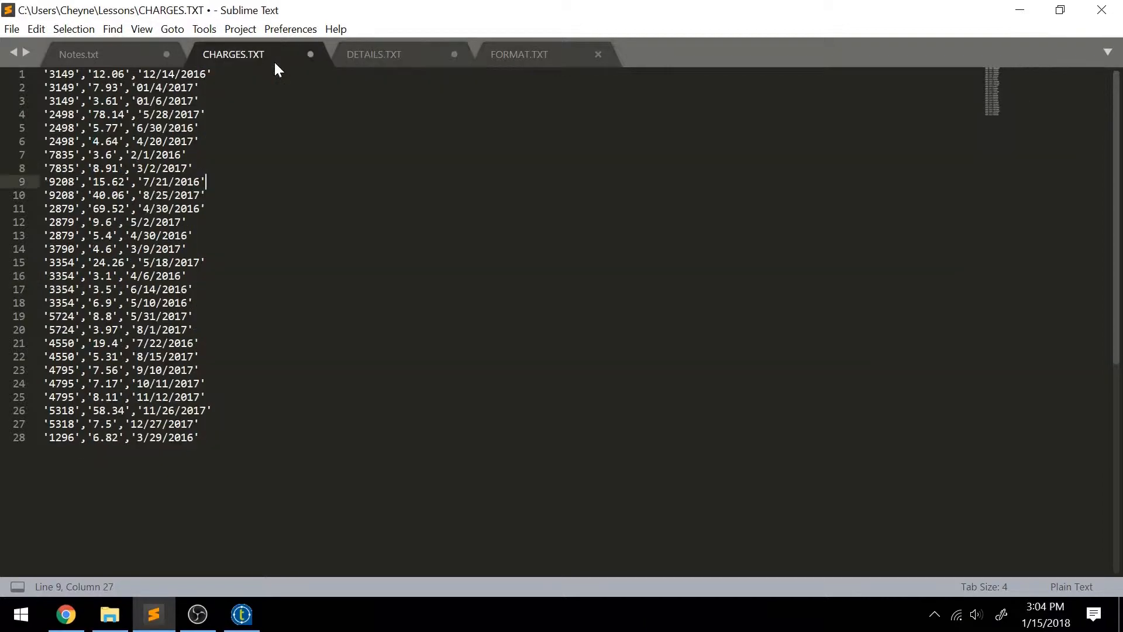
click(377, 62)
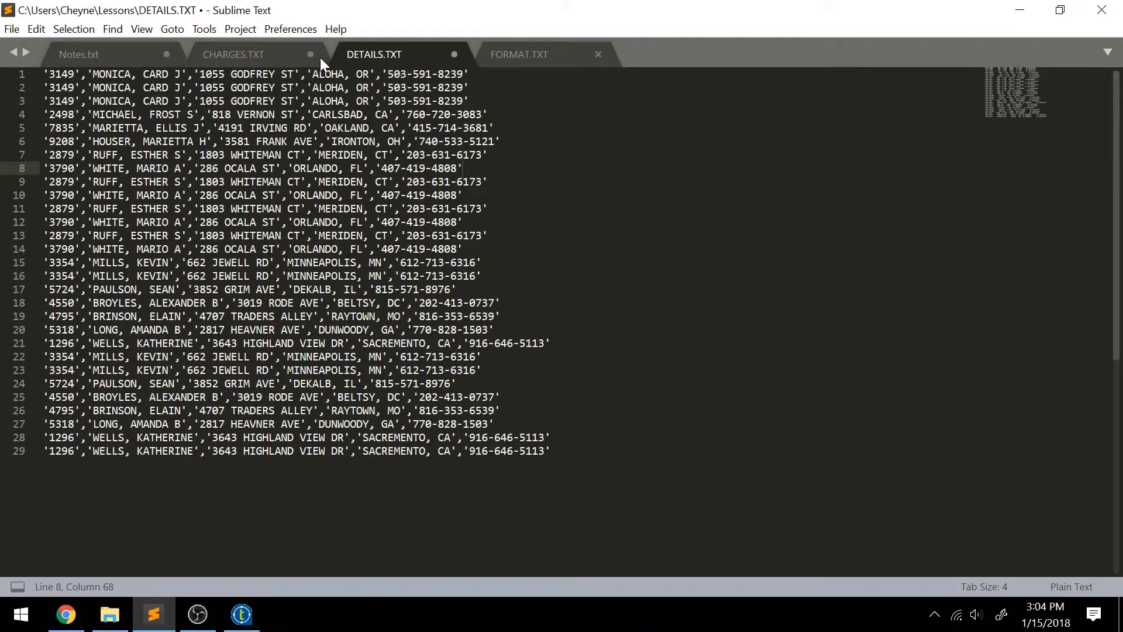
click(539, 59)
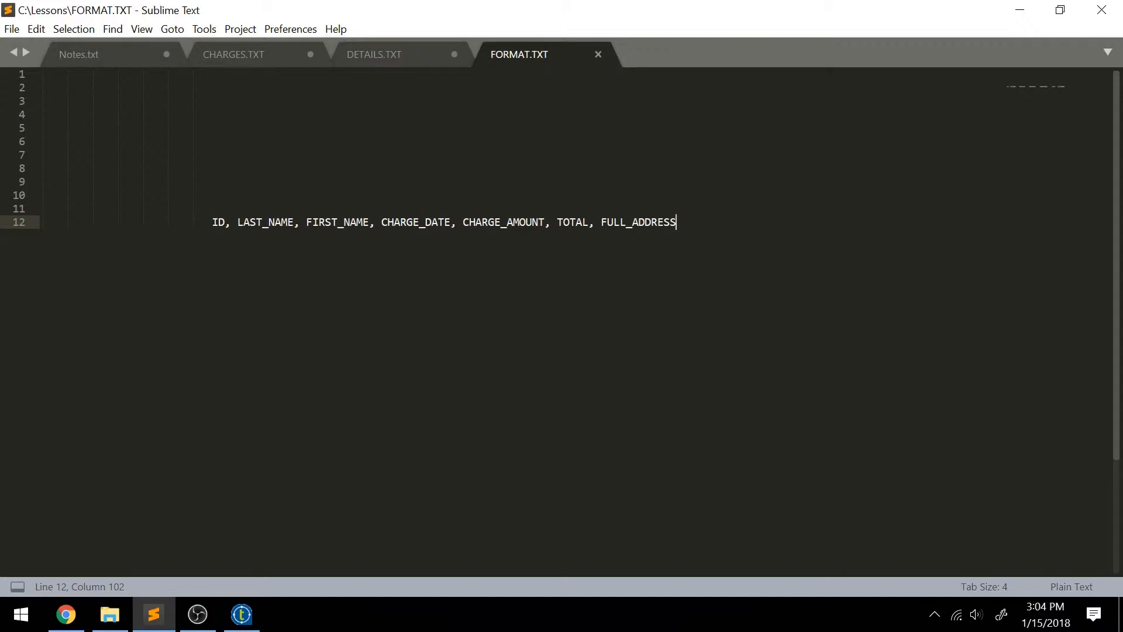
drag(557, 222, 589, 222)
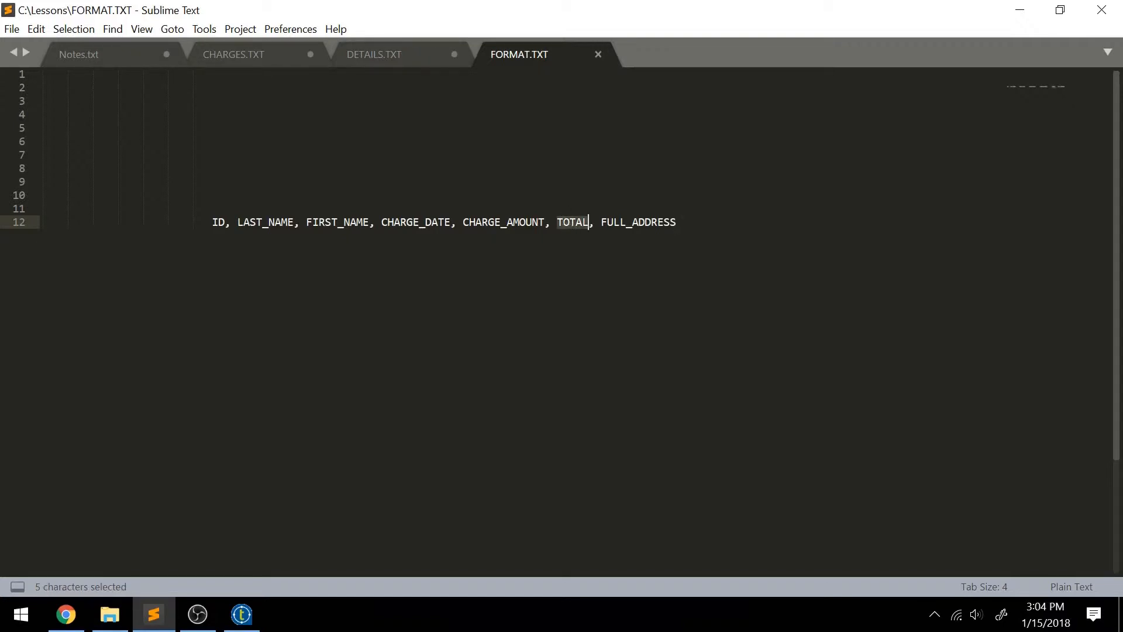
Insert a blank line after the third record in CHARGES.TXT and return to FORMAT.TXT.
click(269, 53)
click(200, 101)
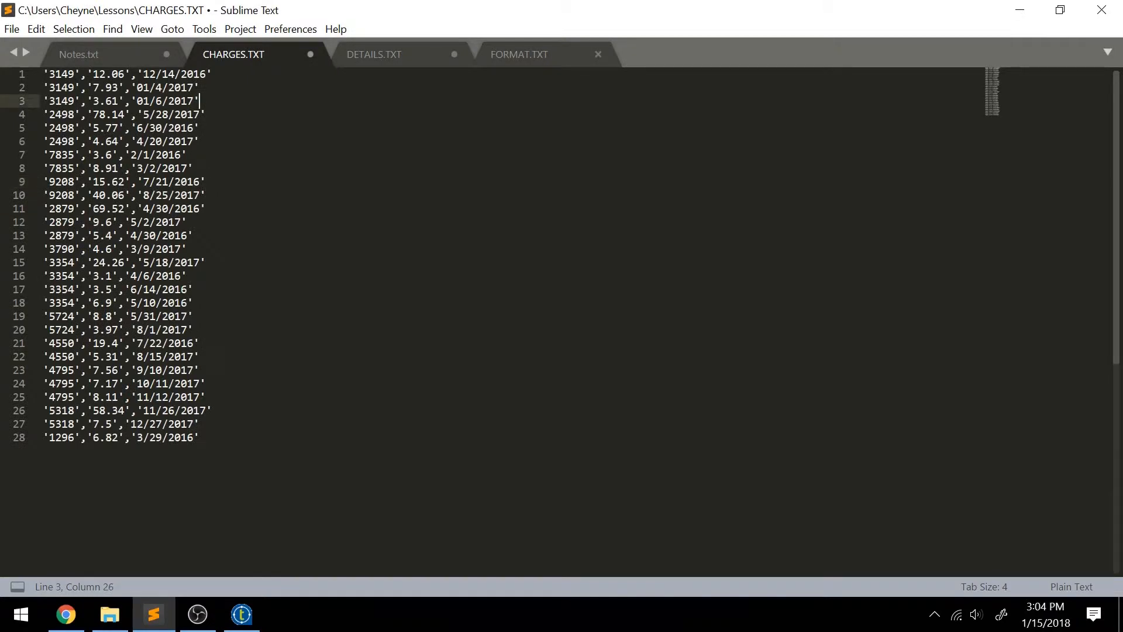
key(Return)
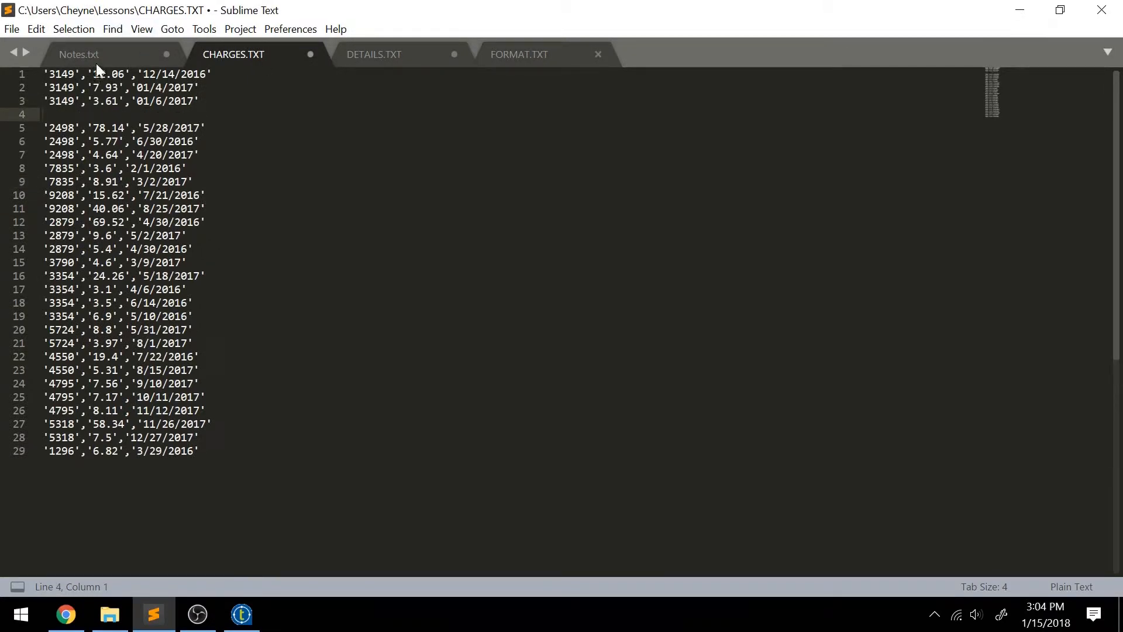
click(408, 57)
click(538, 66)
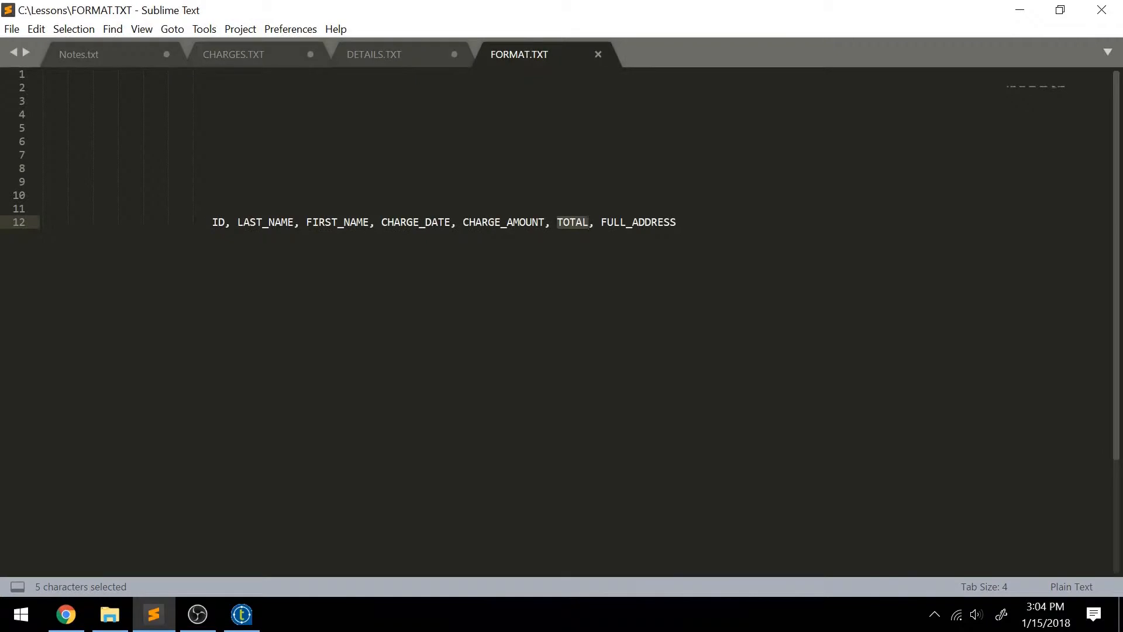
Compare the FULL_ADDRESS column in FORMAT.TXT with the separate street and city fields in DETAILS.TXT.
click(657, 222)
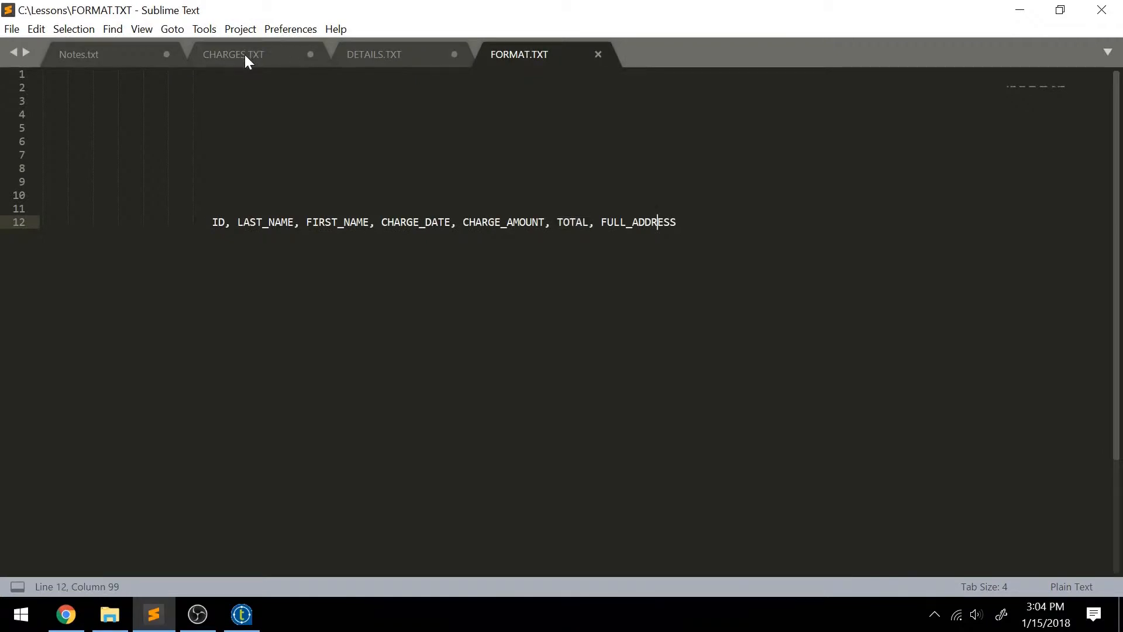
click(363, 54)
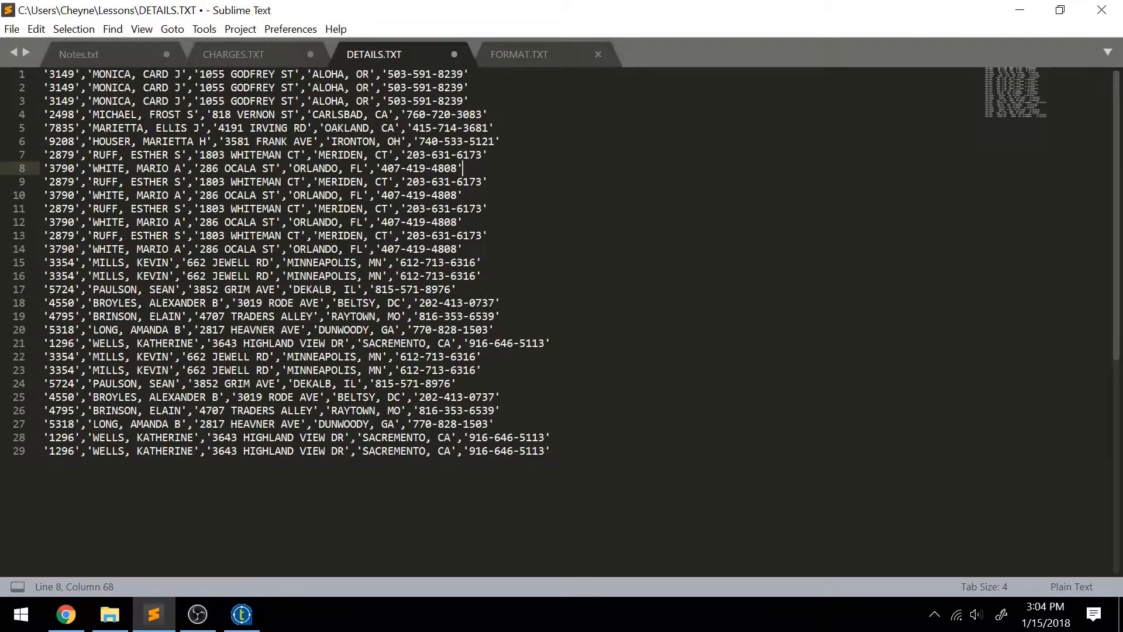
drag(200, 74, 370, 77)
click(432, 88)
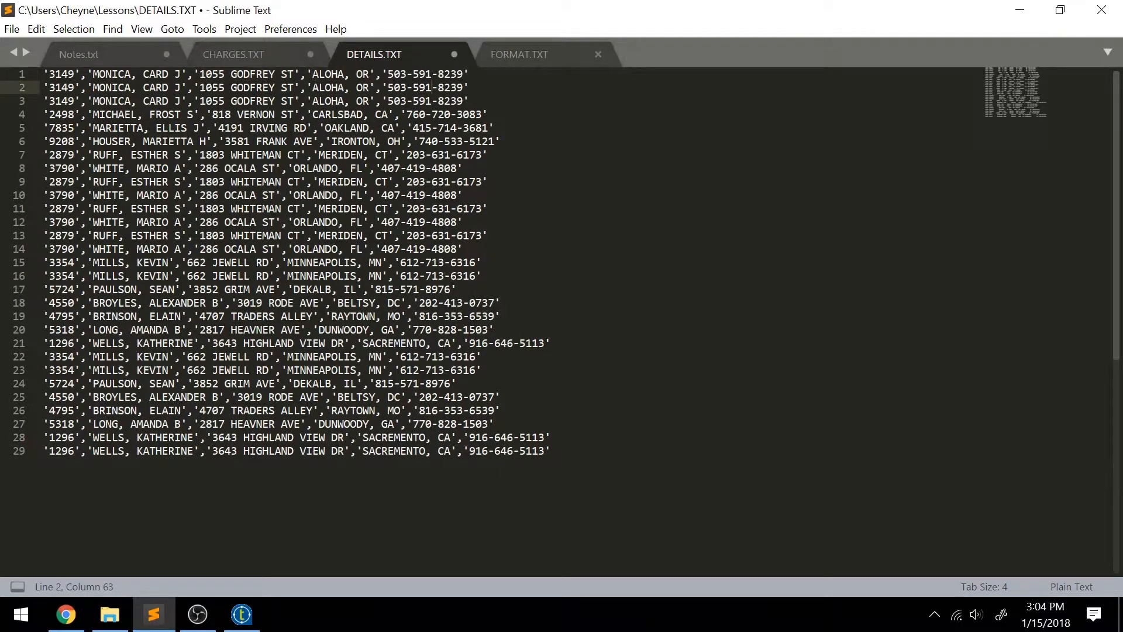
Remove the blank line after the third record in CHARGES.TXT.
click(253, 54)
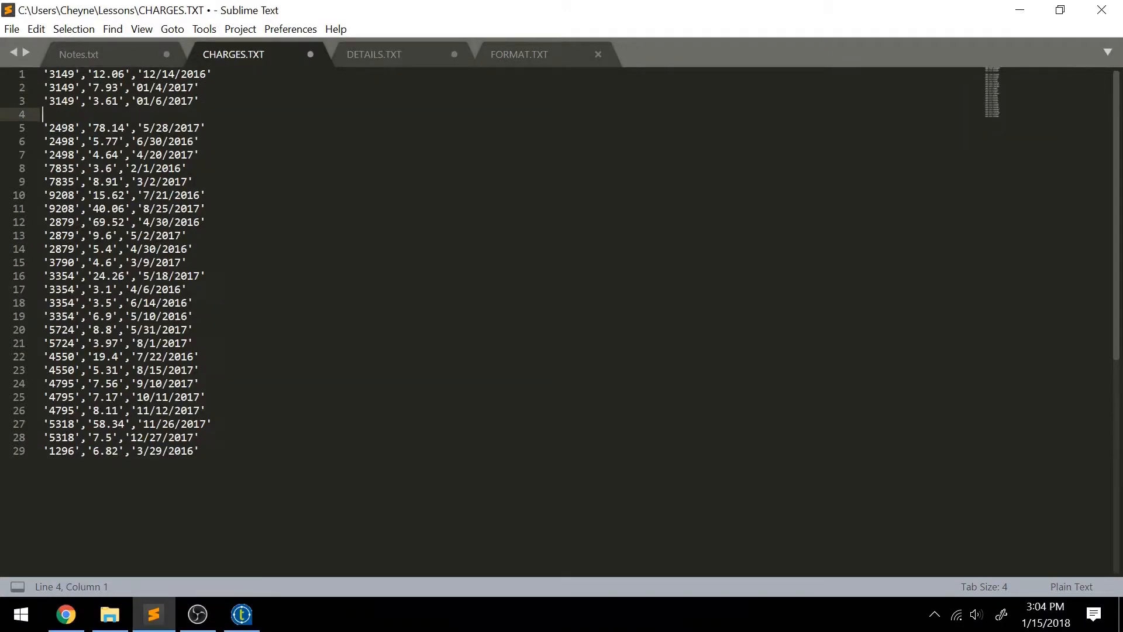
key(BackSpace)
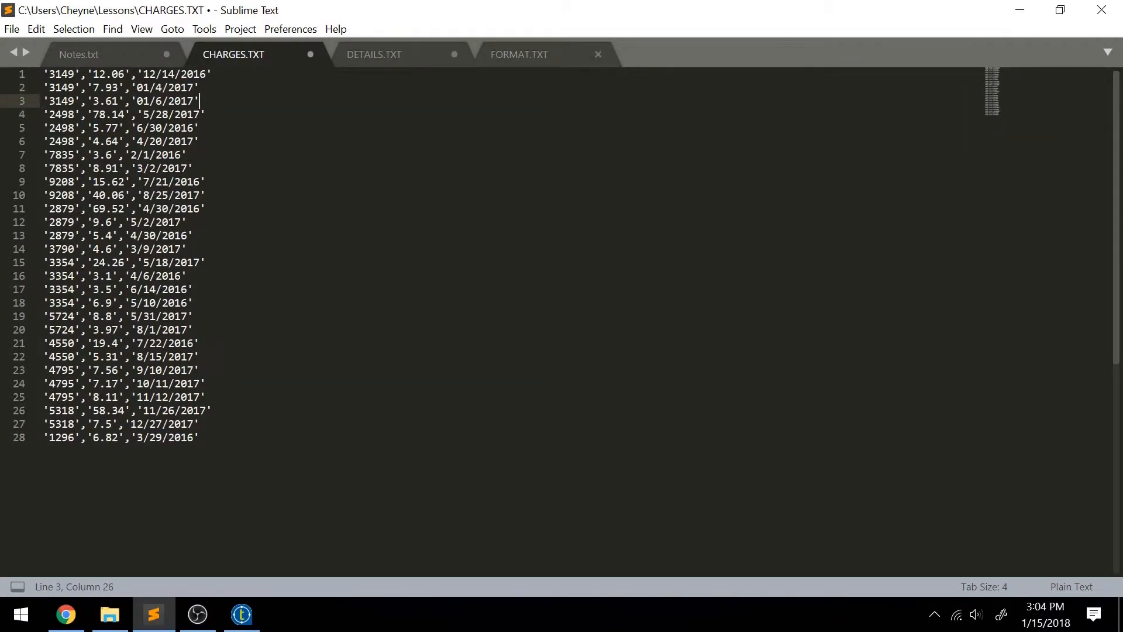
Switch to Talend Open Studio and create a new job design named Converter, leaving its purpose and description blank.
click(241, 614)
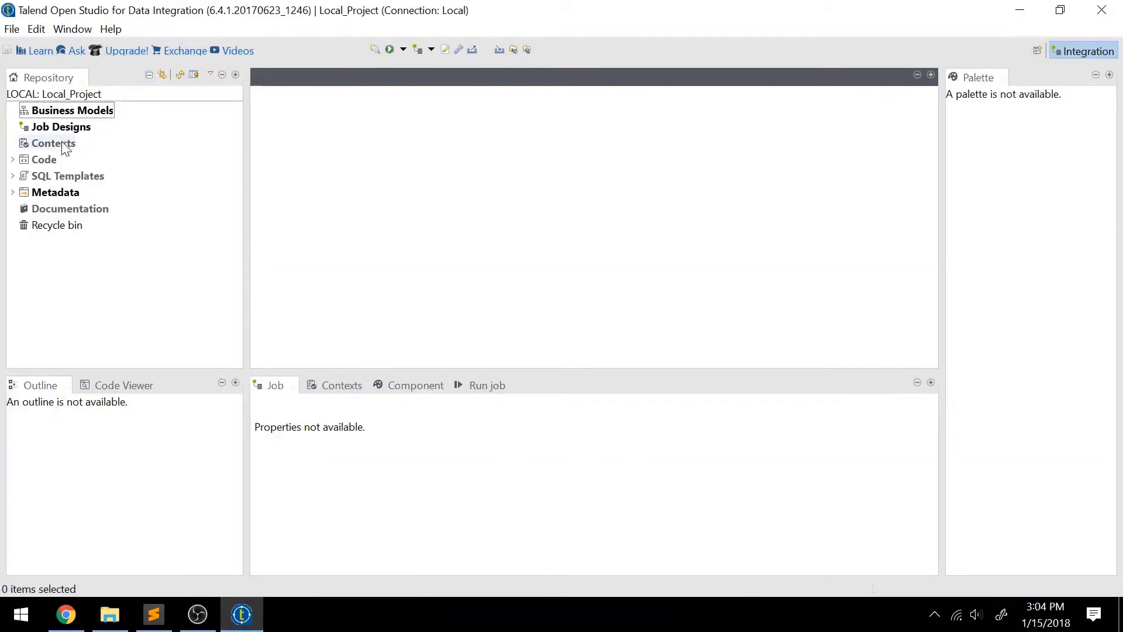
right_click(52, 124)
click(81, 131)
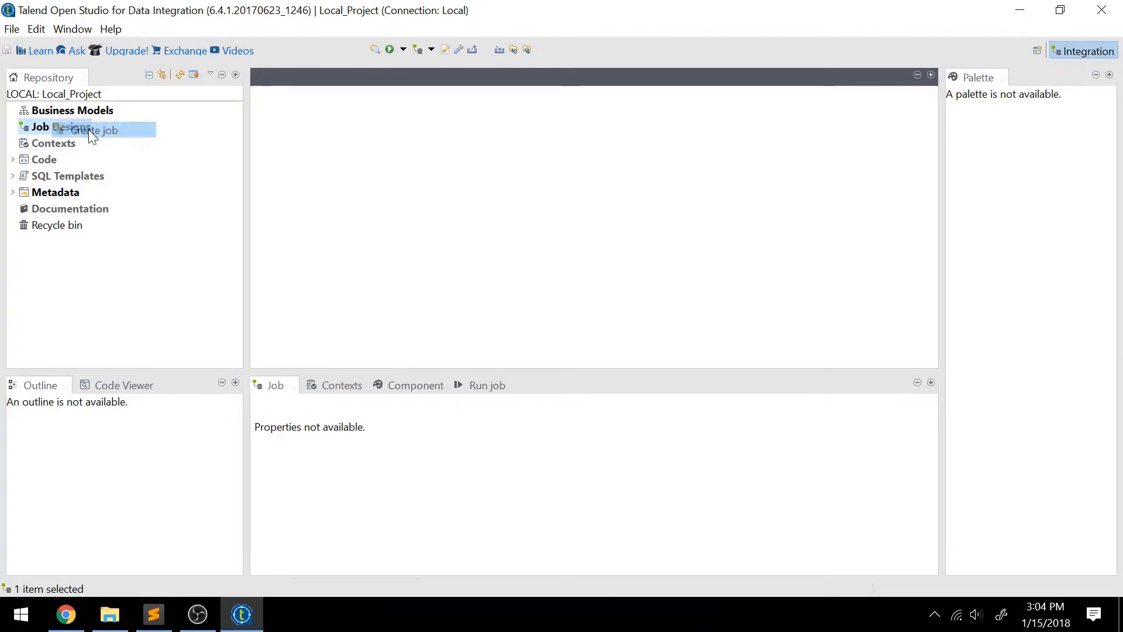
text(Converter)
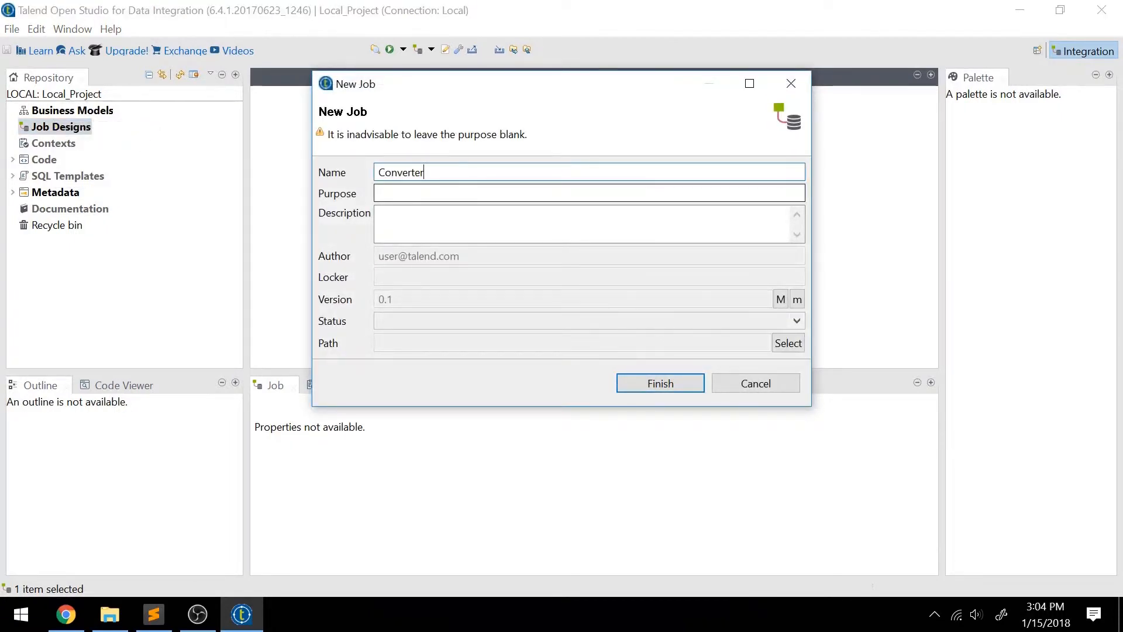
click(560, 193)
click(561, 224)
click(560, 192)
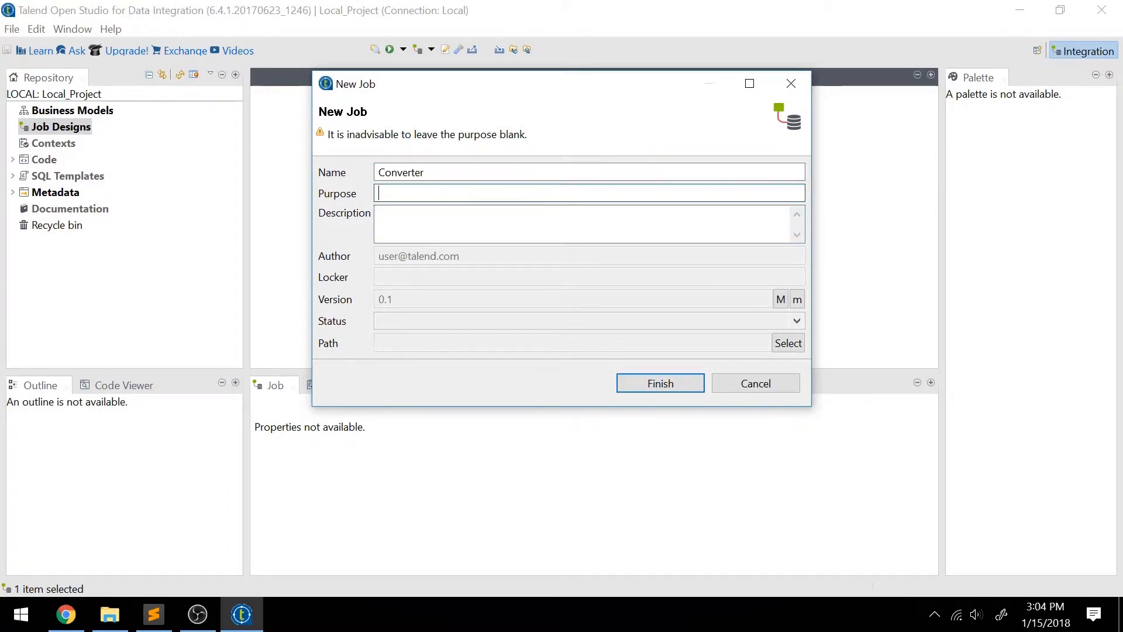
click(676, 386)
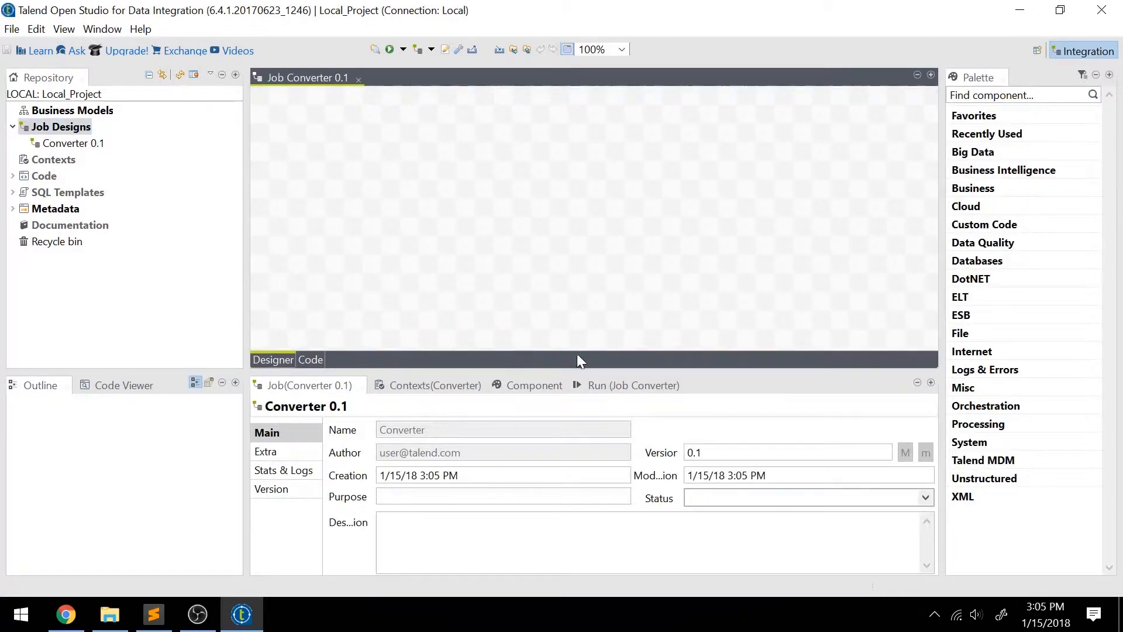
Make the design area slightly taller and examine the connection and file types under Metadata, collapsing the node when done.
drag(572, 371, 571, 383)
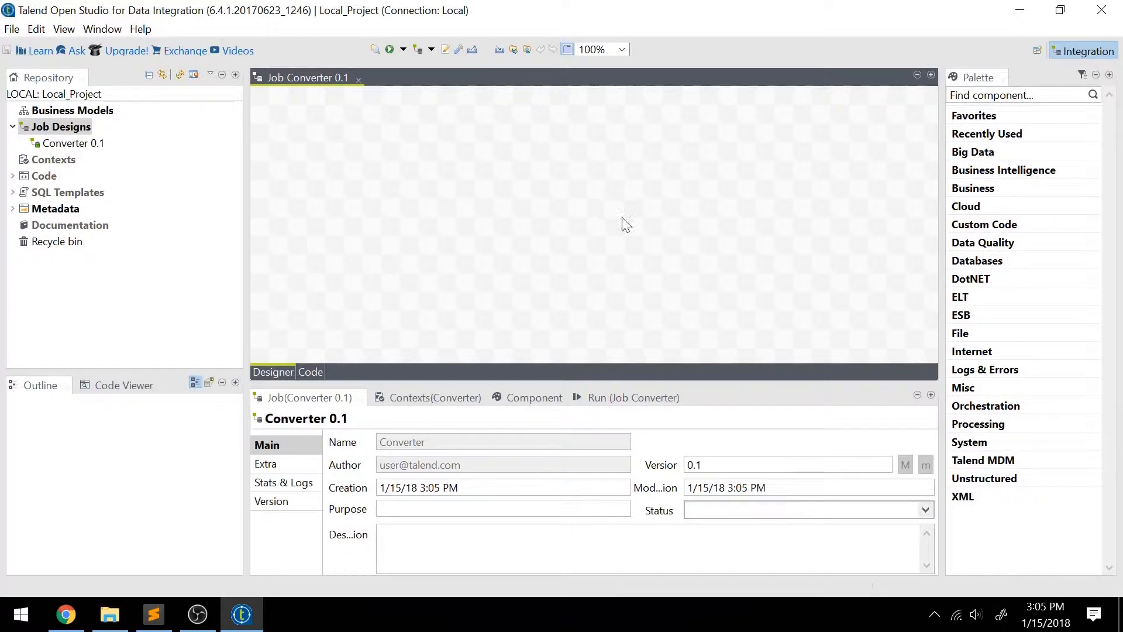
click(51, 212)
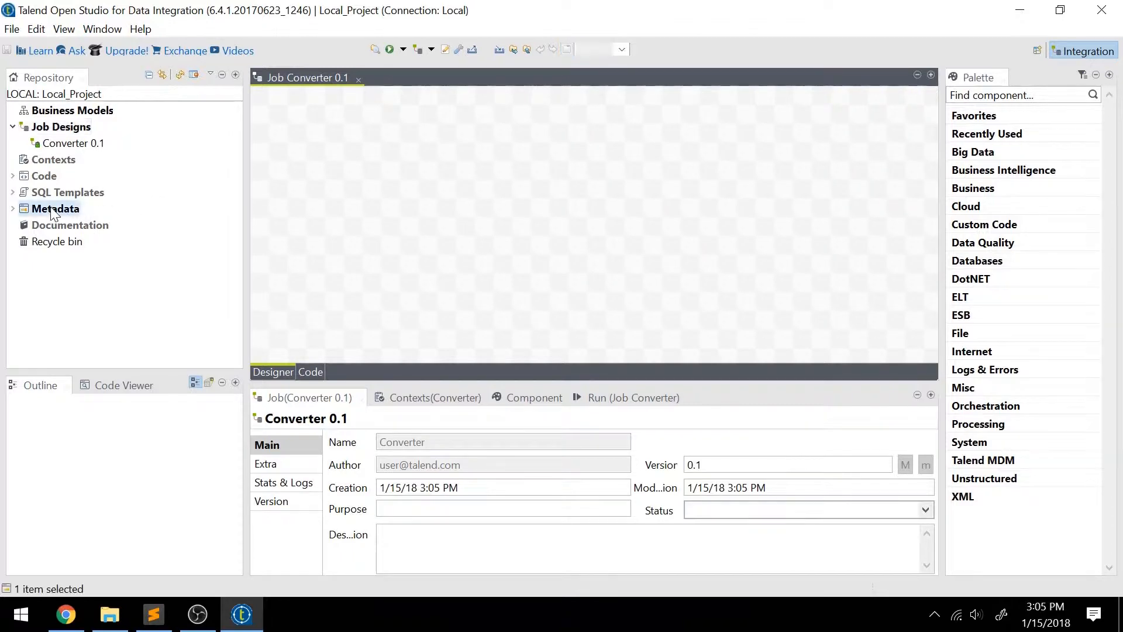
click(13, 209)
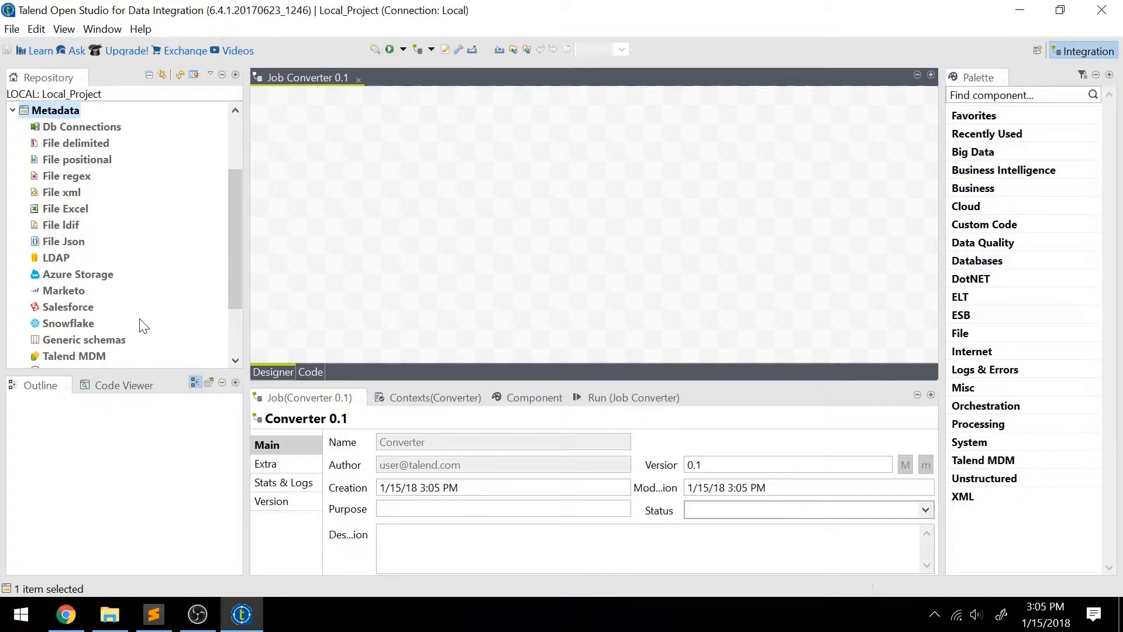
scroll(127, 339, up, 1)
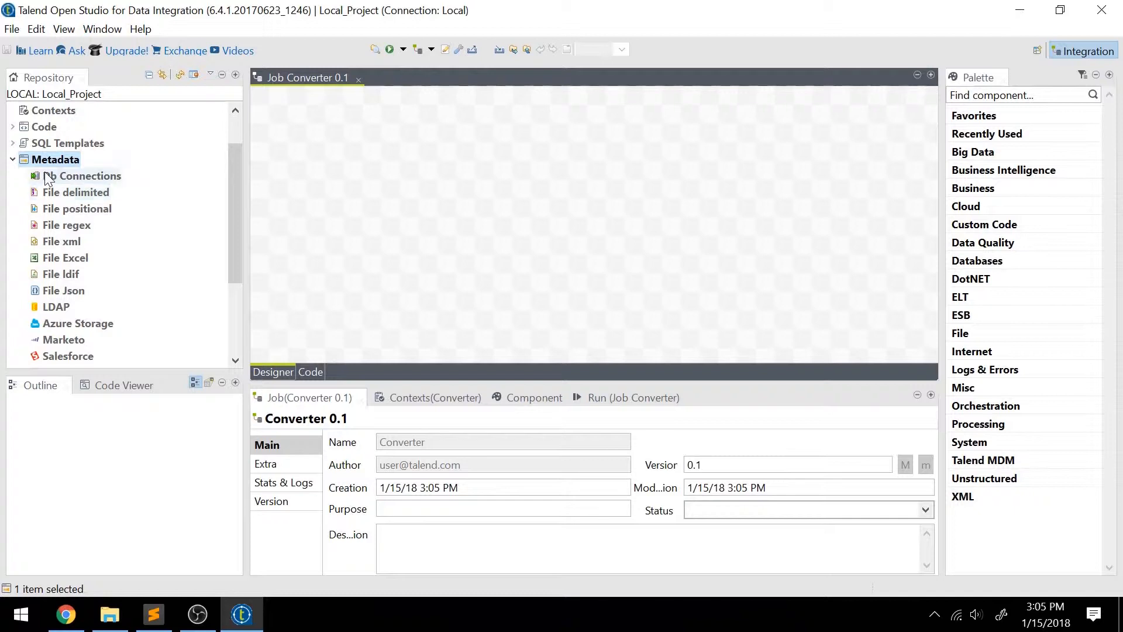
click(12, 159)
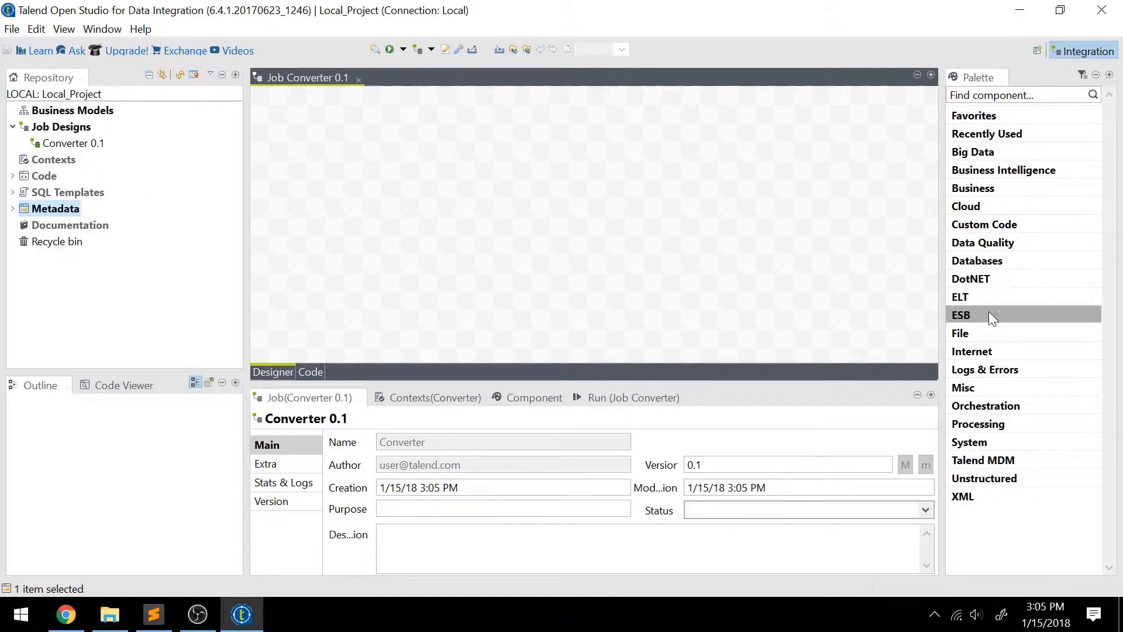
Check the delimited layout of CHARGES.TXT in Sublime Text and place two tFileInputDelimited components, one above the other, in Talend's Converter job.
click(994, 336)
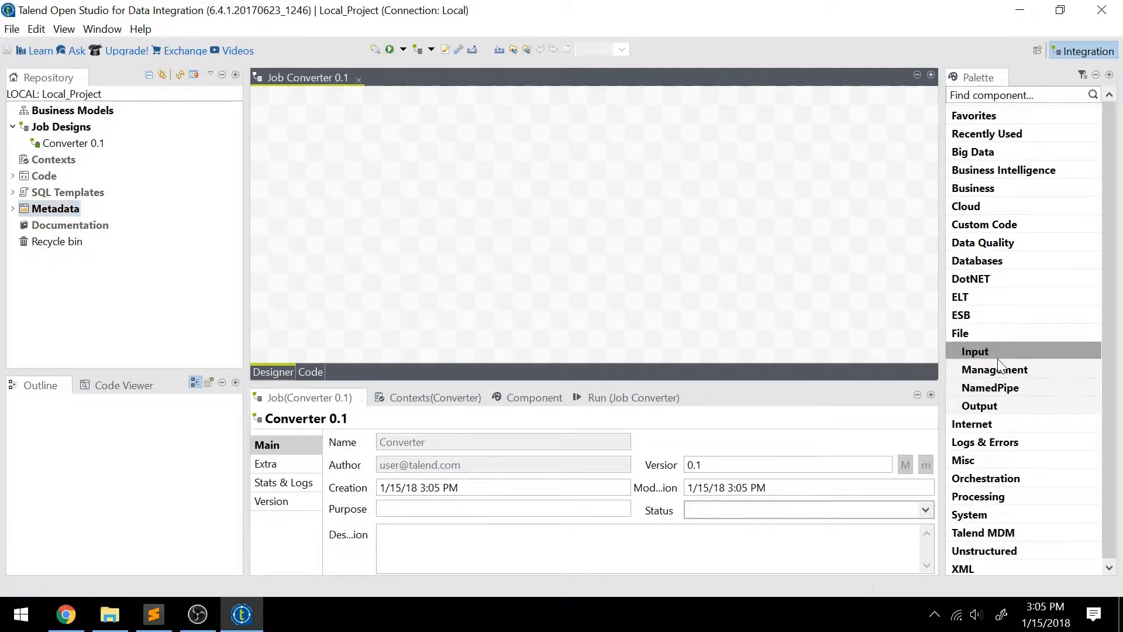
click(999, 352)
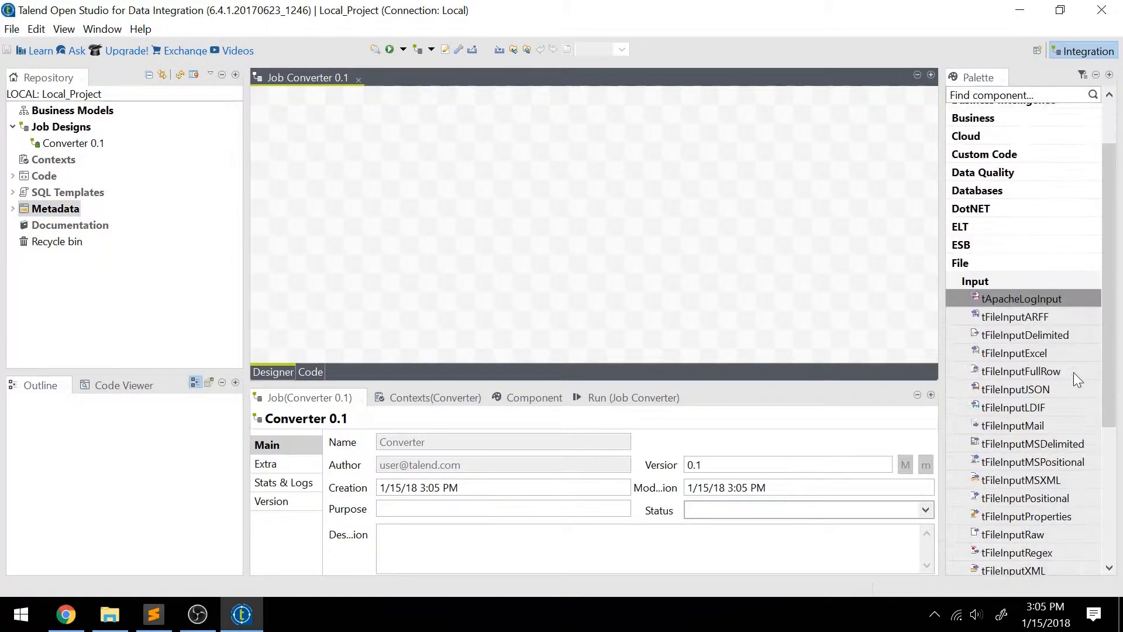
scroll(1073, 372, up, 2)
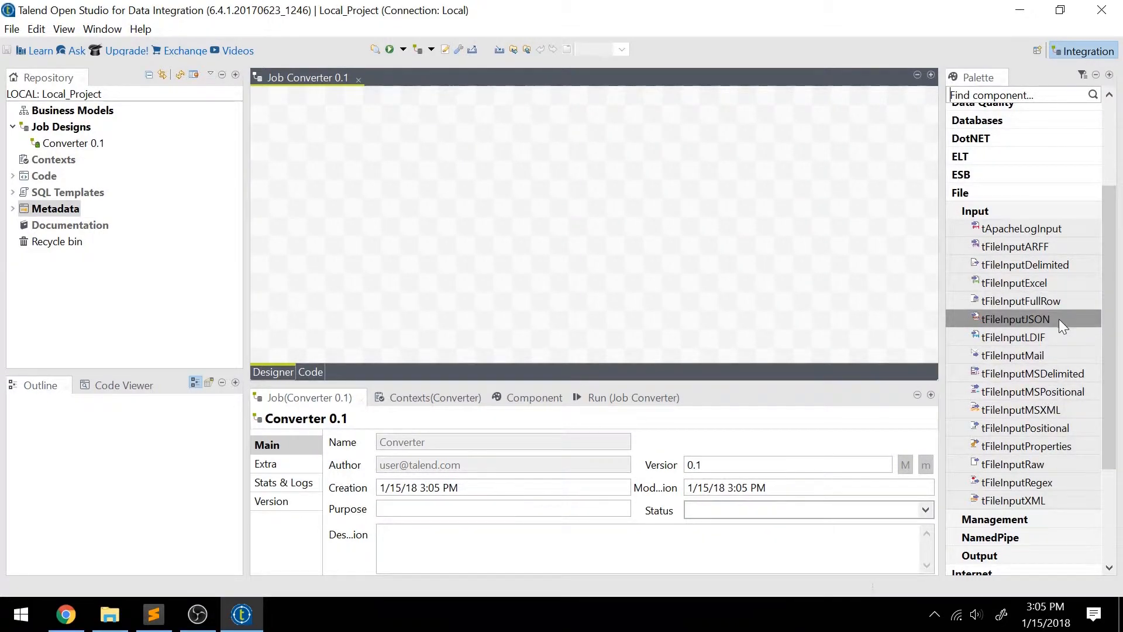
click(153, 615)
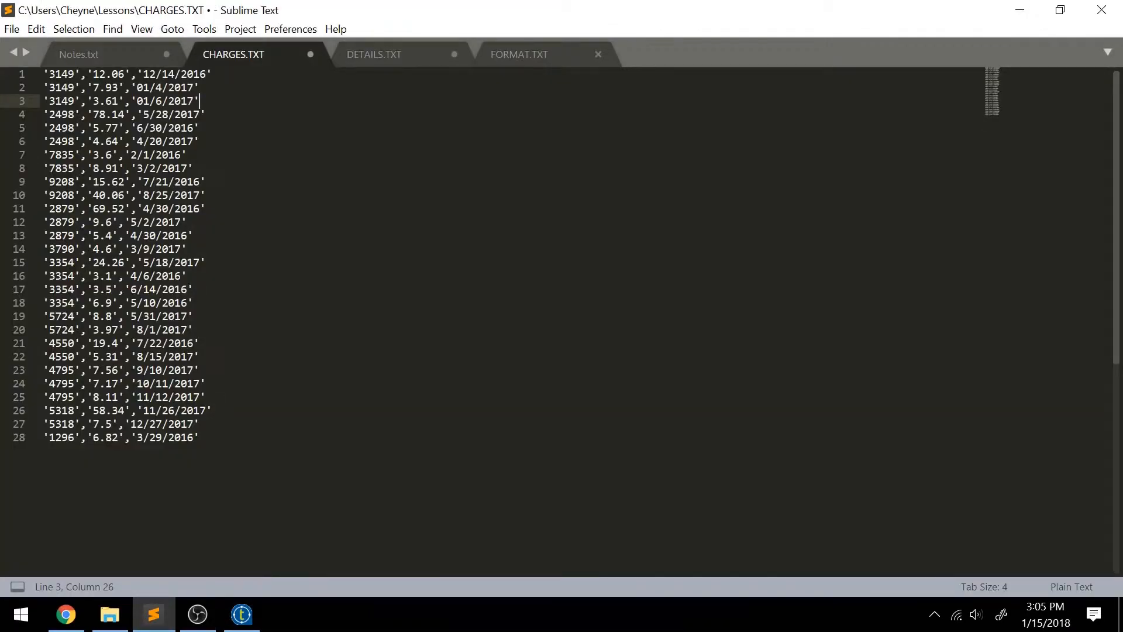
click(193, 168)
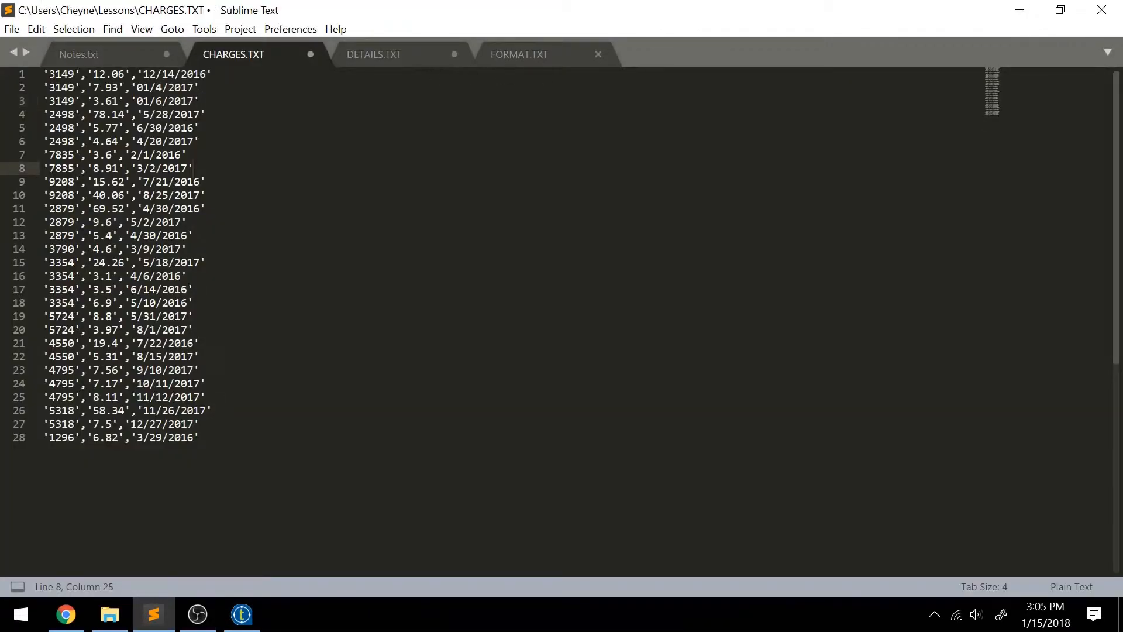
click(241, 614)
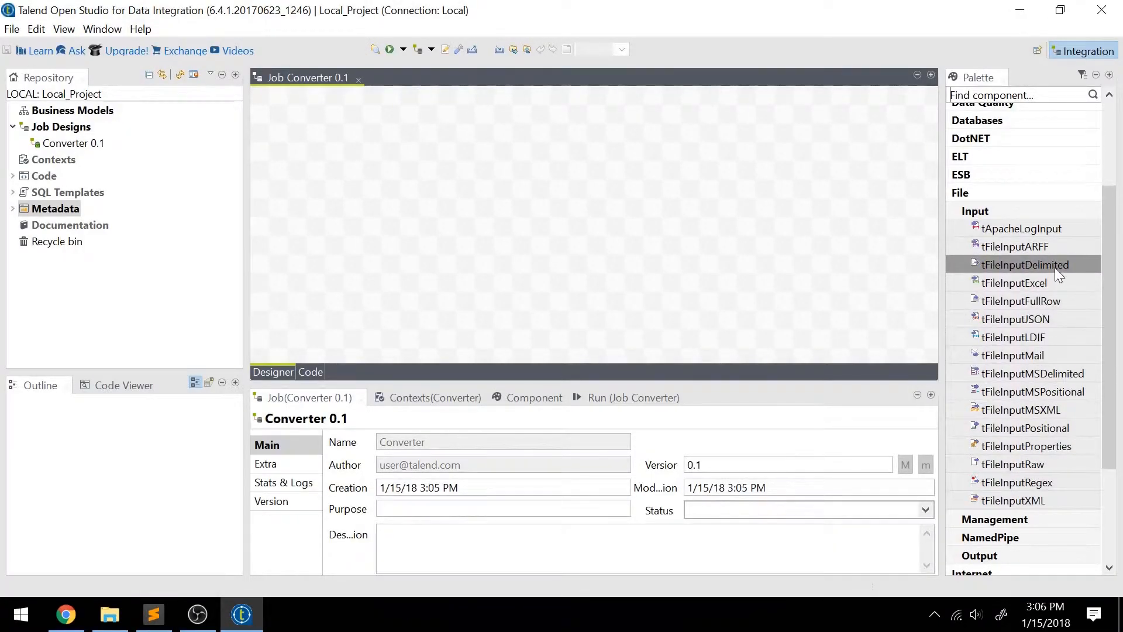
drag(1055, 268, 350, 130)
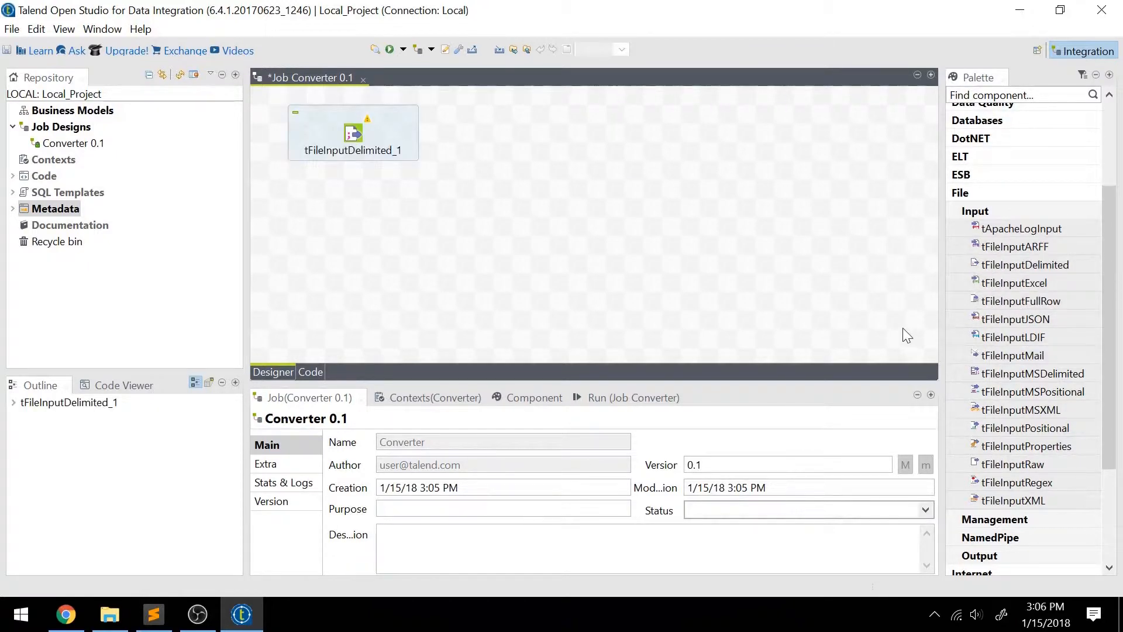
drag(1050, 265, 355, 265)
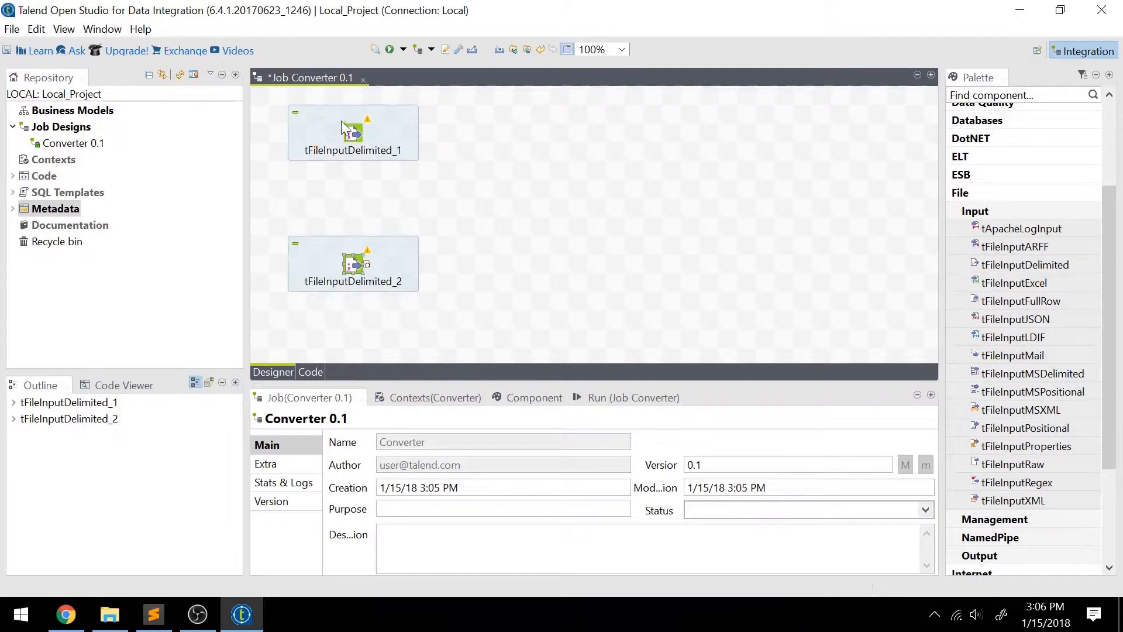
Set the label format of the upper tFileInputDelimited component to Charges.
click(353, 134)
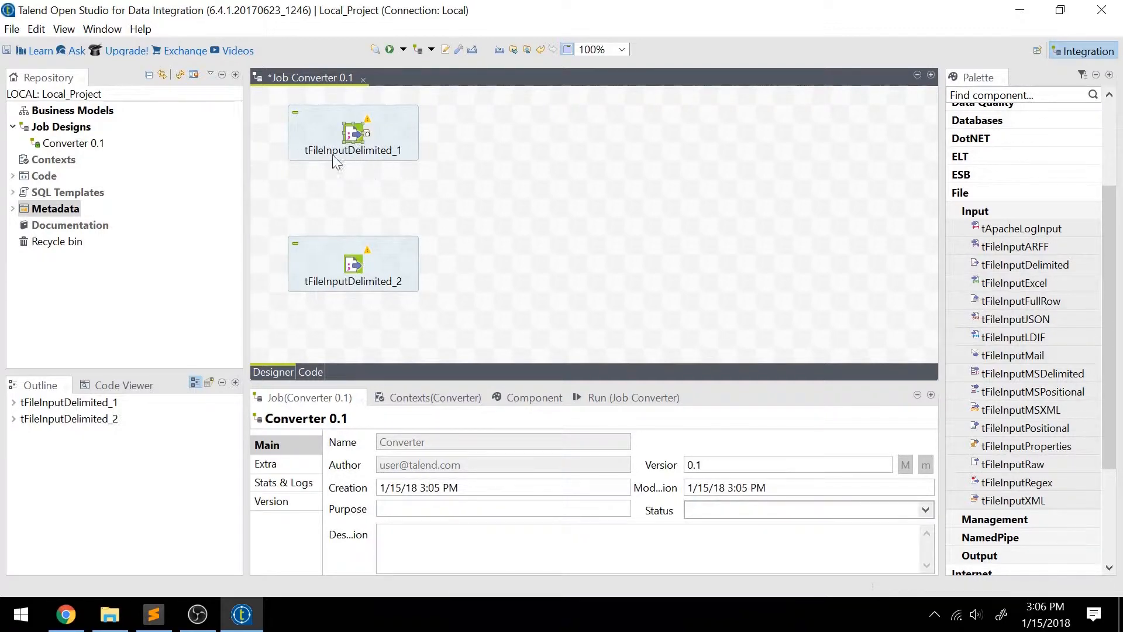
double_click(359, 136)
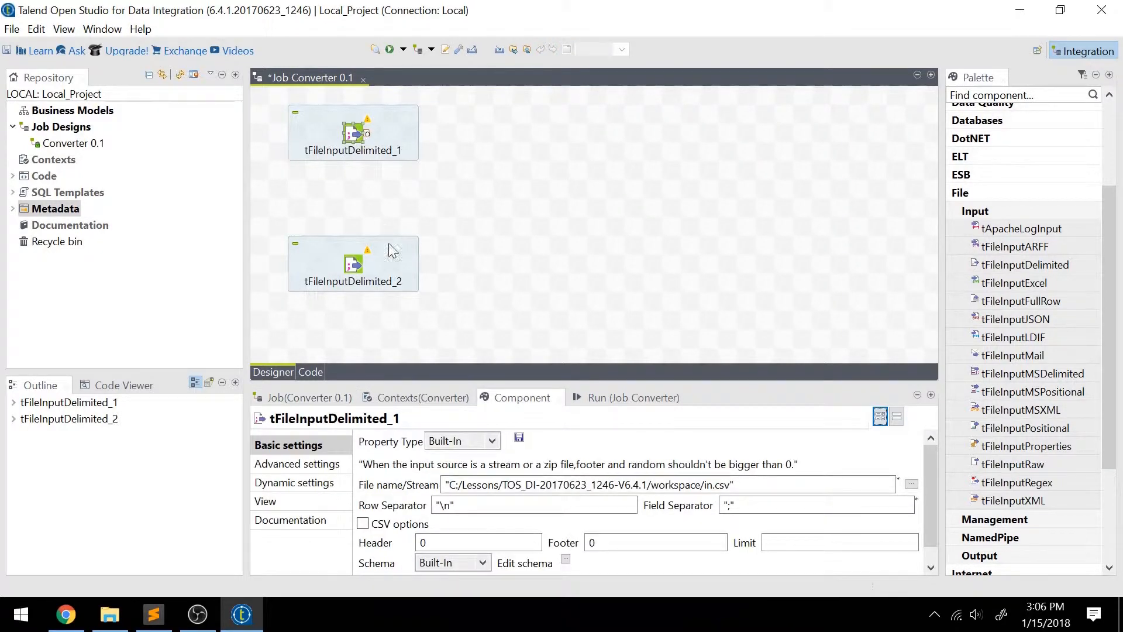
click(297, 503)
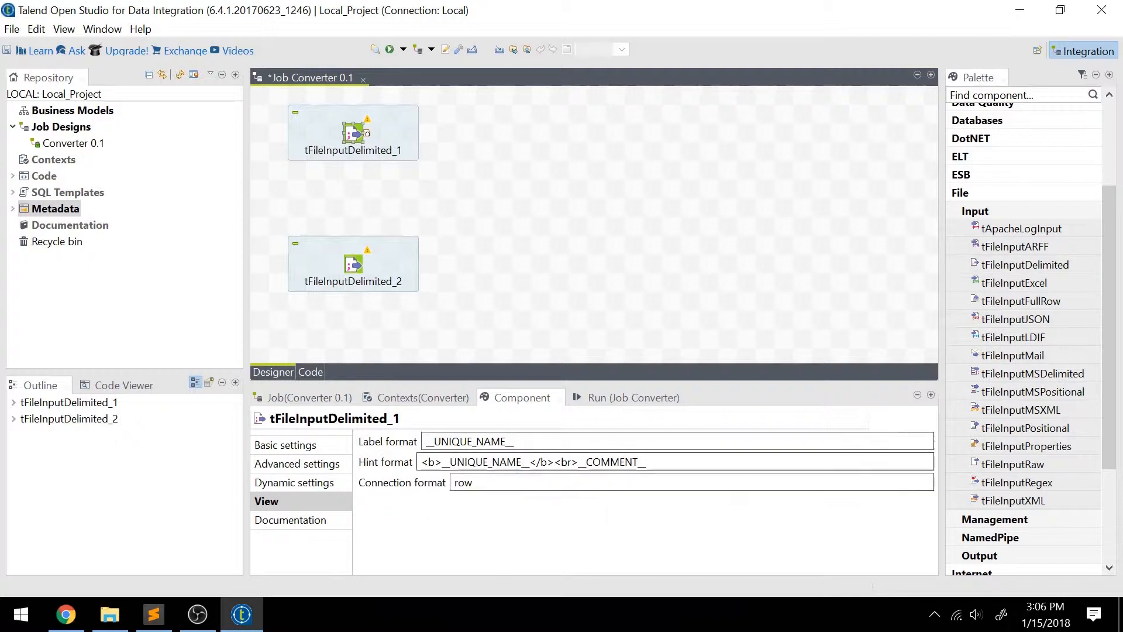
drag(524, 442, 364, 415)
text(Charges)
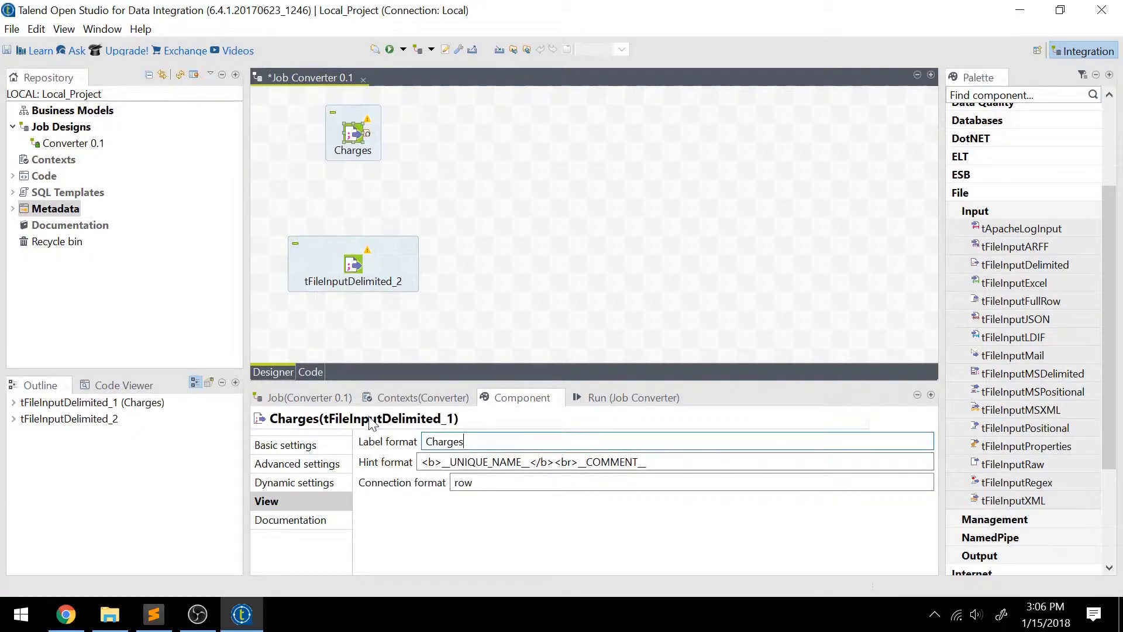
Set the label format of the lower tFileInputDelimited component to Details and deselect it.
click(354, 266)
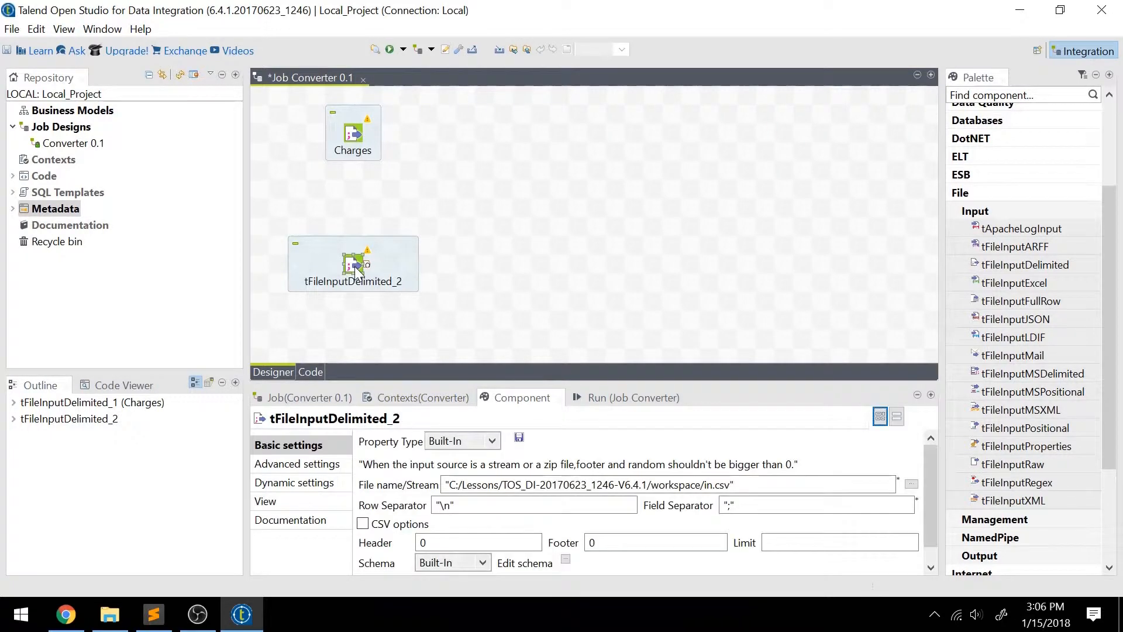
click(268, 505)
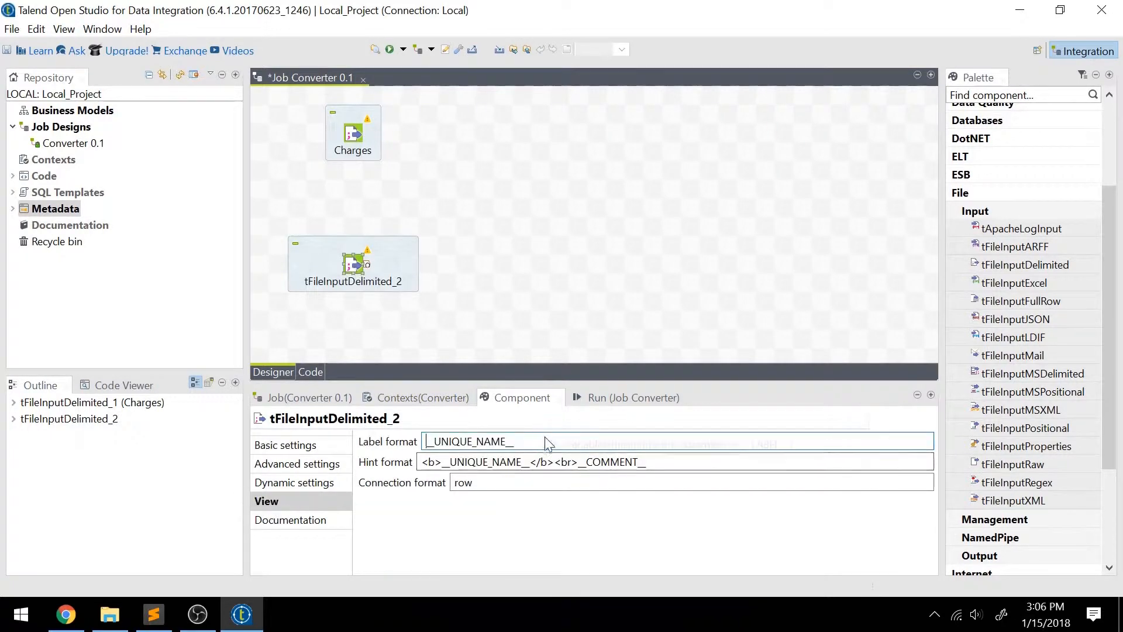
drag(545, 440, 366, 430)
text(Details)
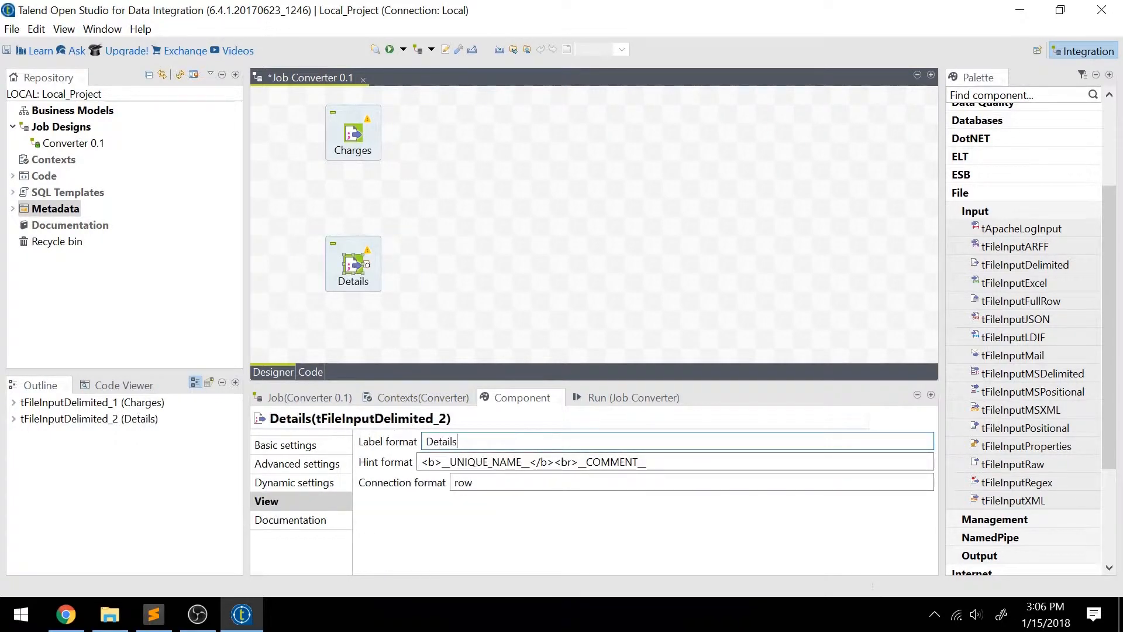
click(604, 184)
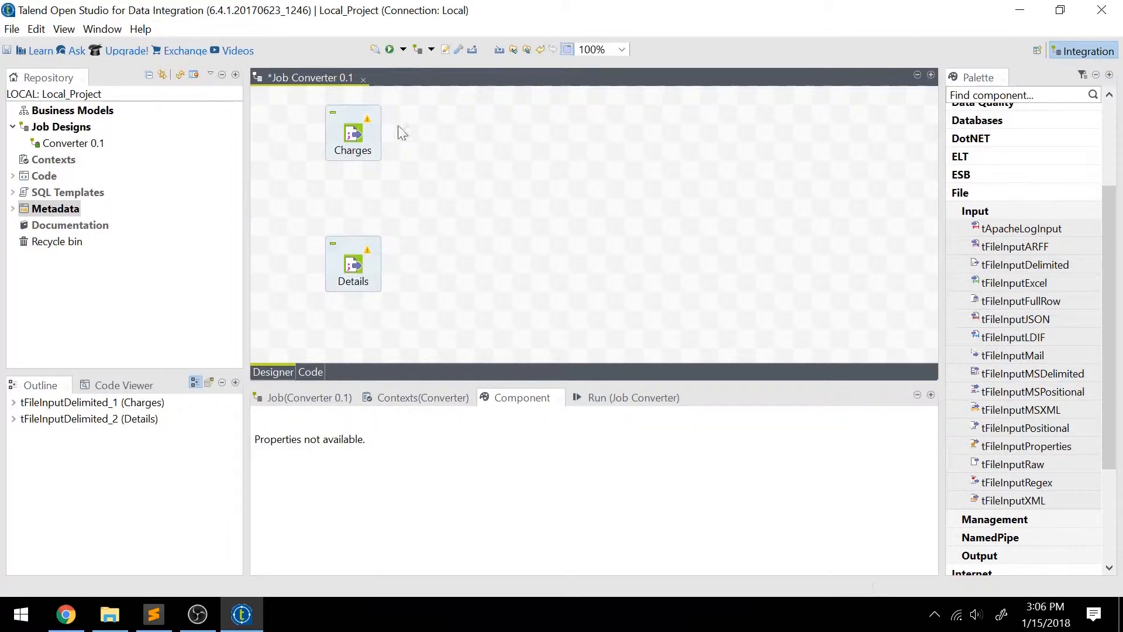
Enlarge the settings area and set the Charges component's input file to C:/Lessons/CHARGES.TXT.
click(348, 140)
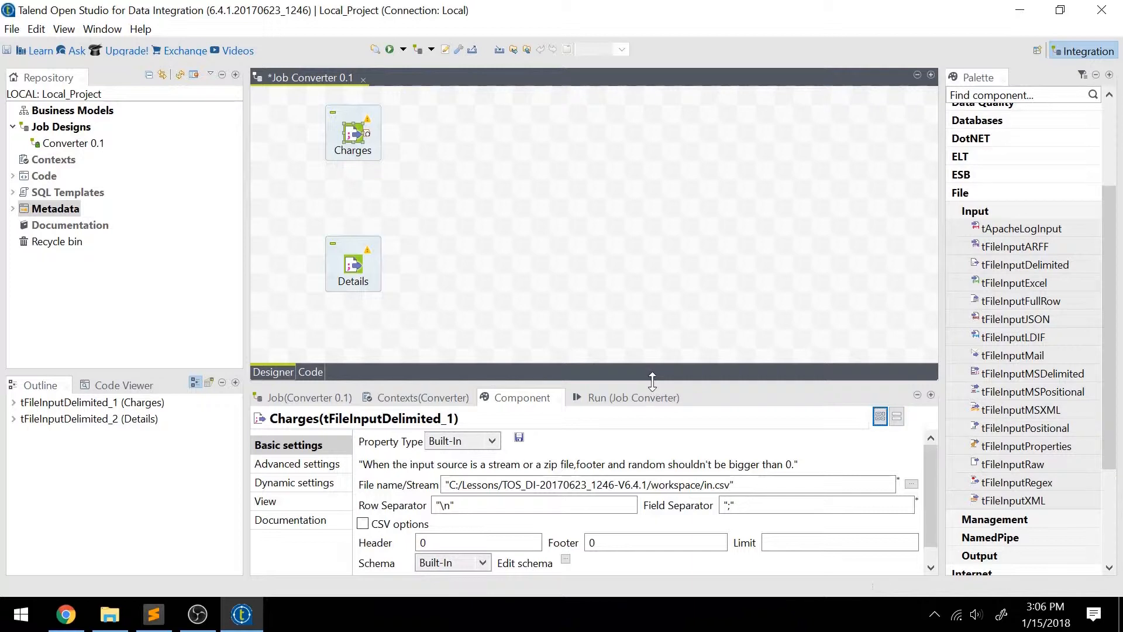
click(650, 353)
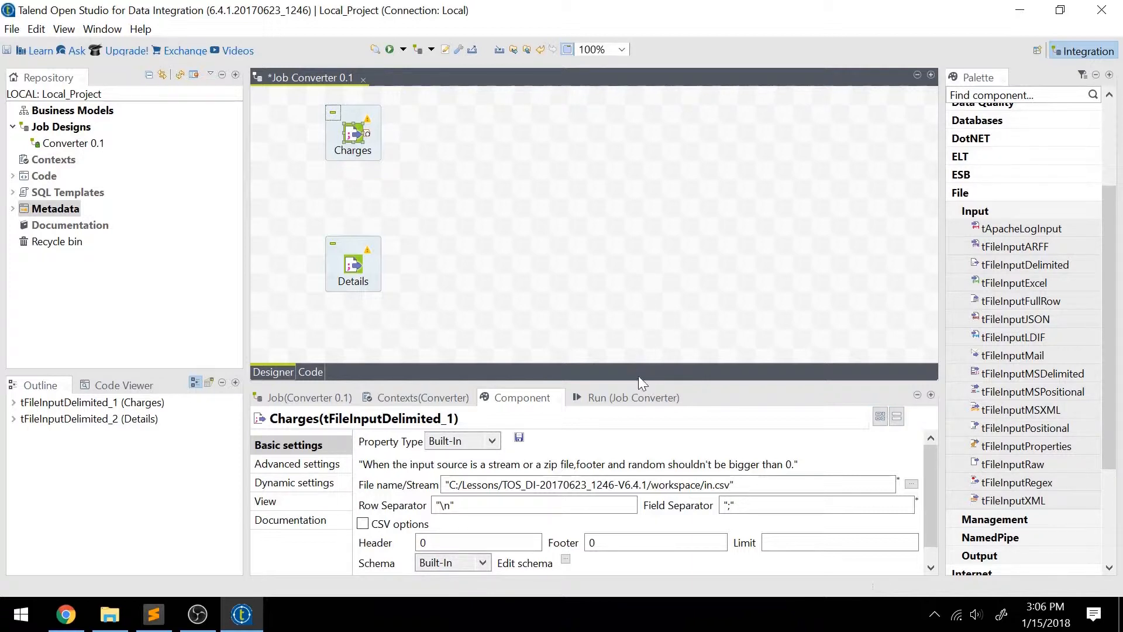
drag(639, 380, 643, 229)
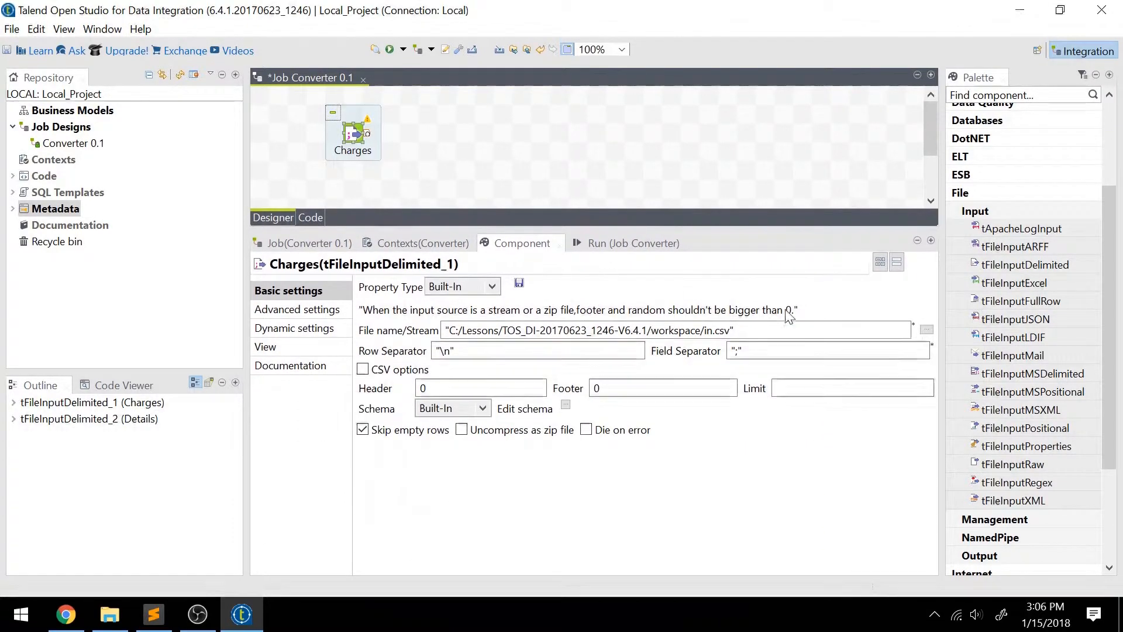
click(926, 329)
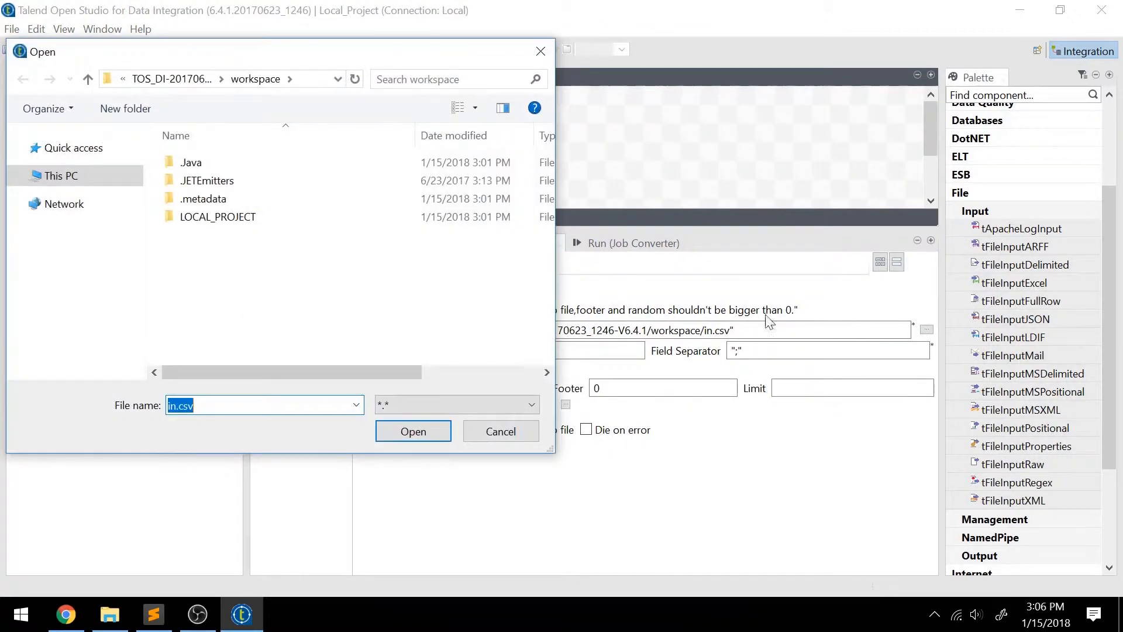
click(80, 175)
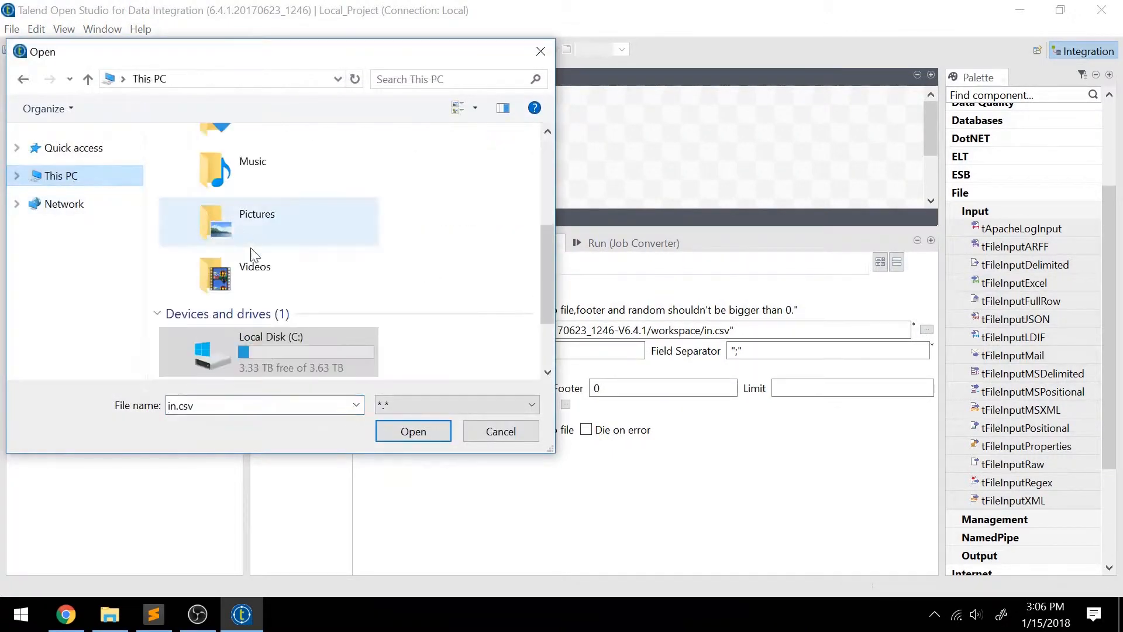
double_click(289, 351)
double_click(239, 201)
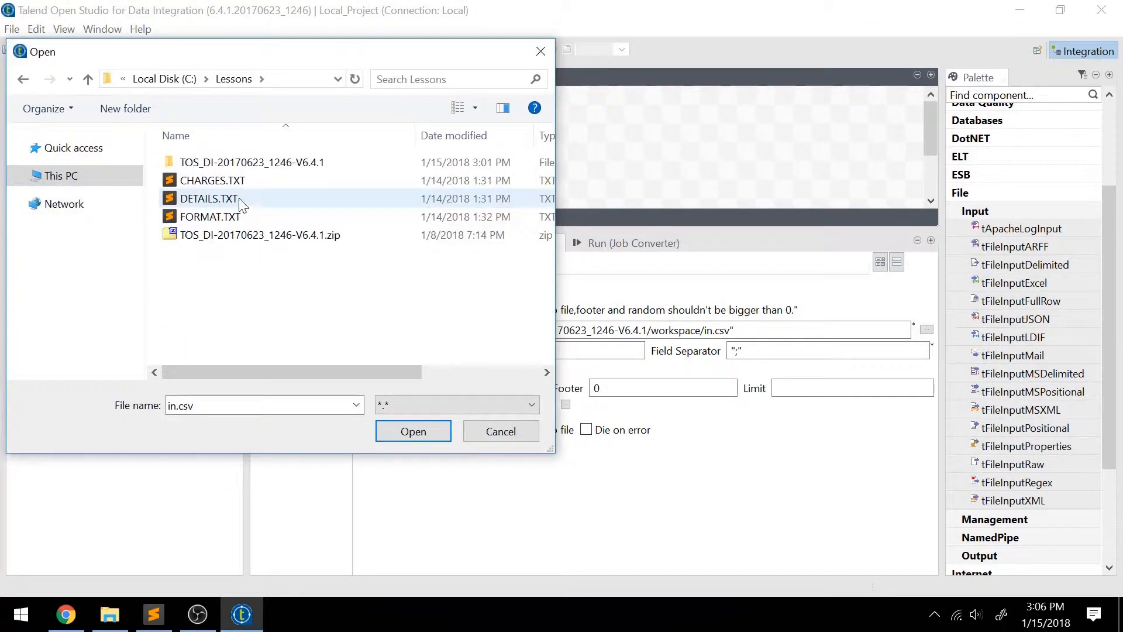
double_click(284, 182)
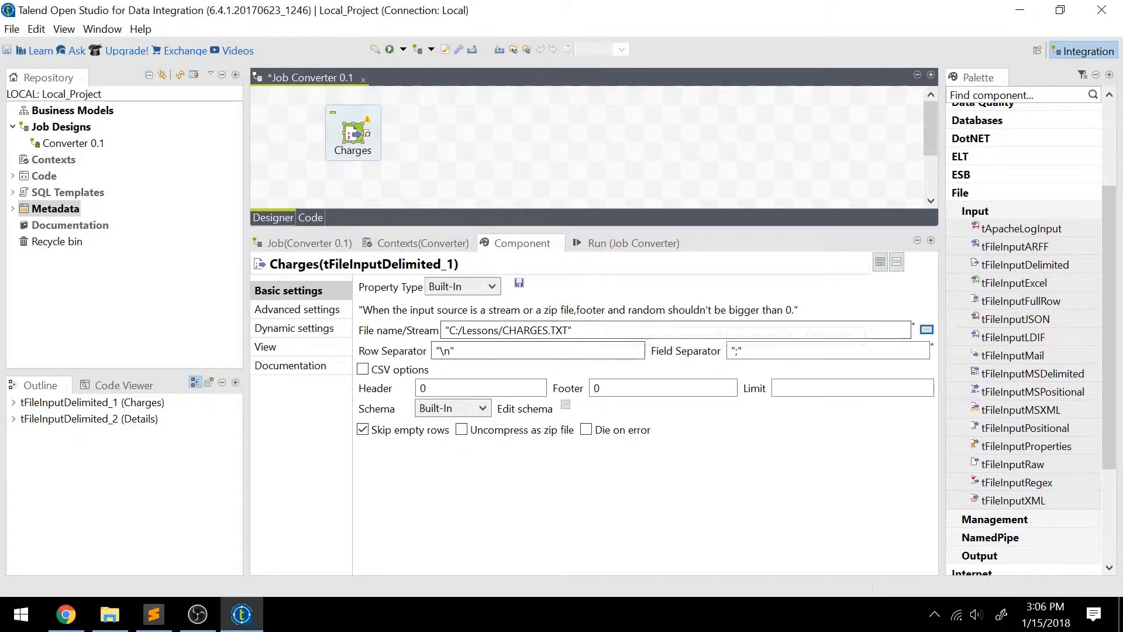
Set the Charges component's field separator to a comma and check how values are quoted in CHARGES.TXT in Sublime Text.
click(752, 351)
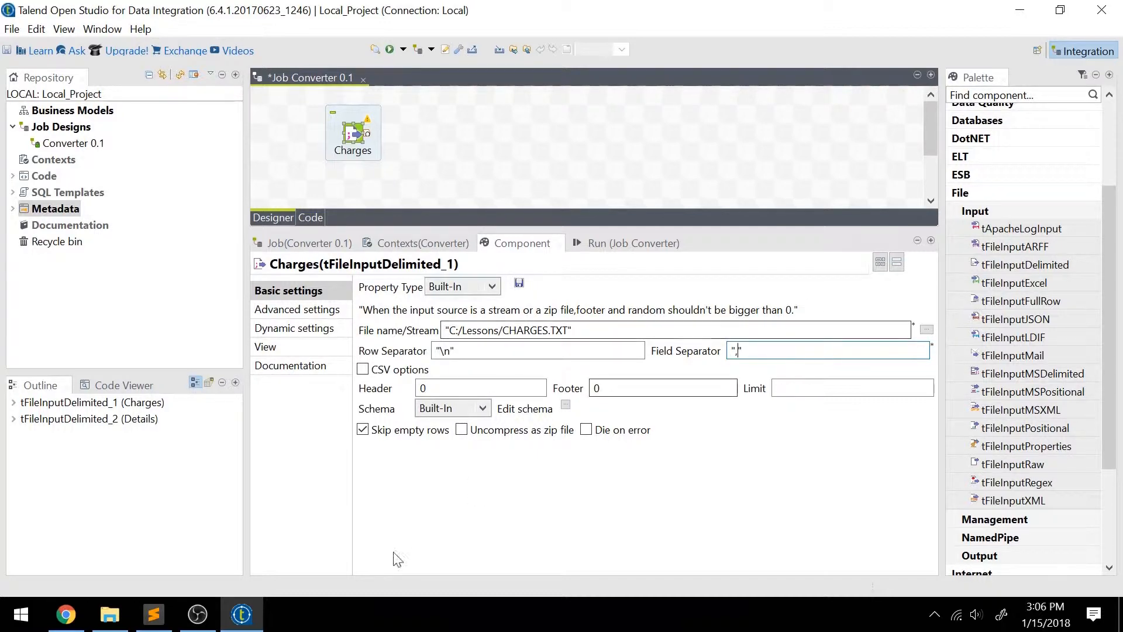
click(152, 622)
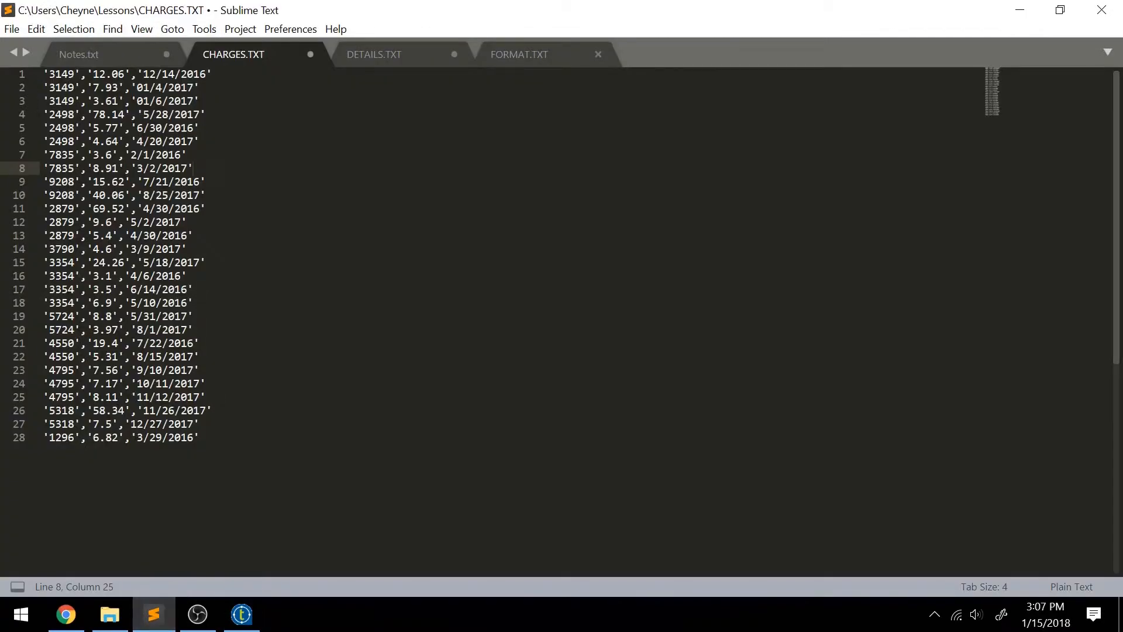
click(199, 438)
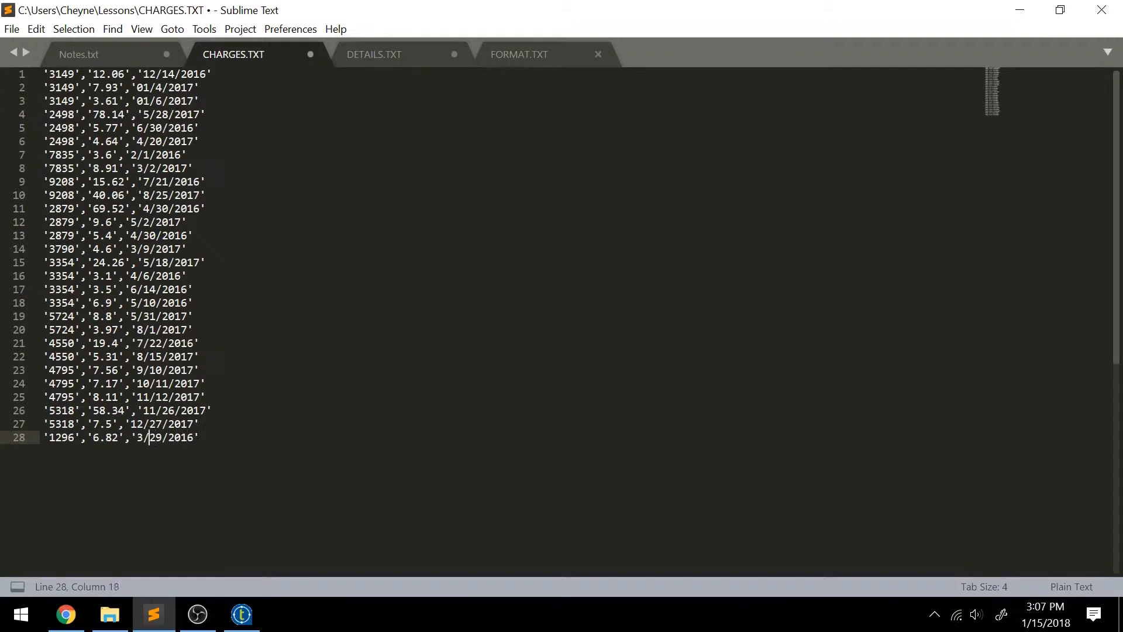
key(shift+Right)
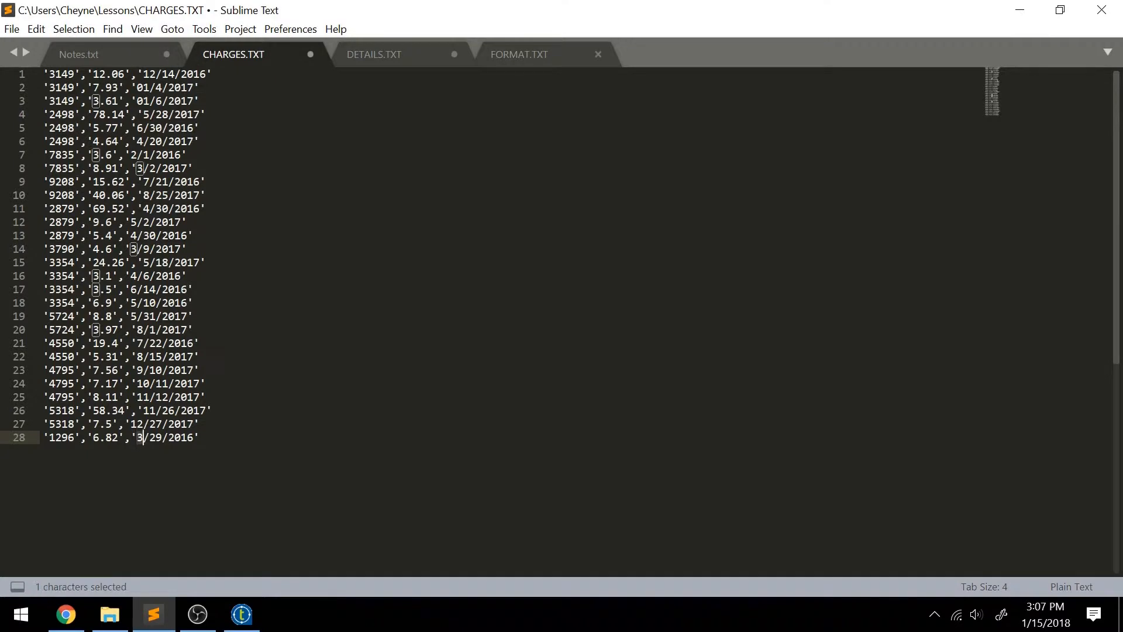
key(Left)
key(Left)
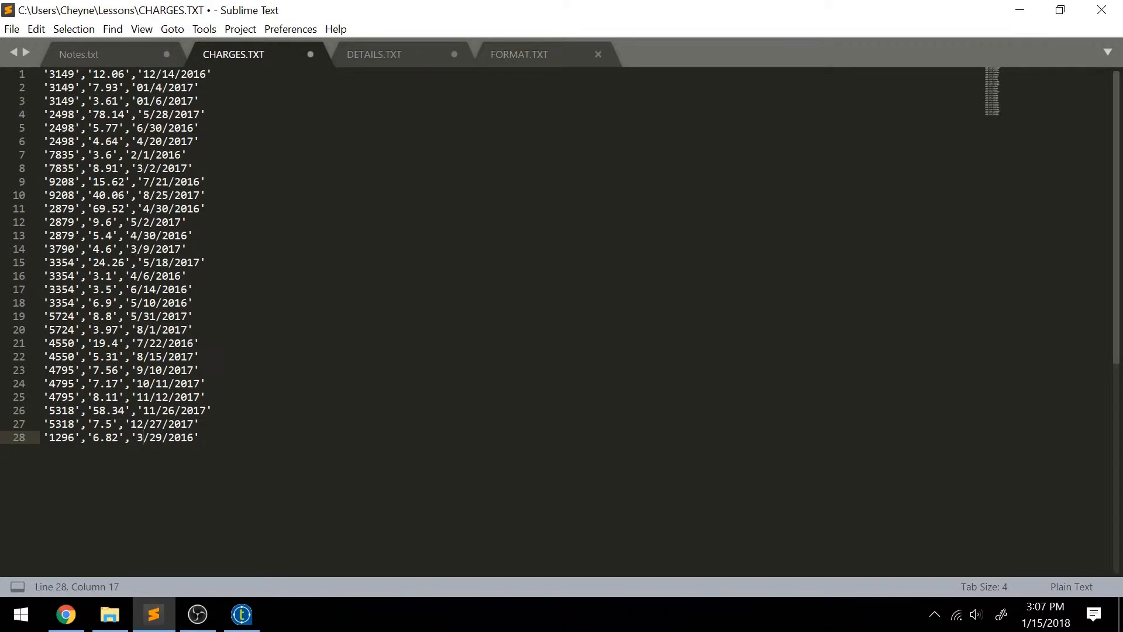
Return to Talend and enable CSV options for the Charges component with a single quote as text enclosure.
click(239, 614)
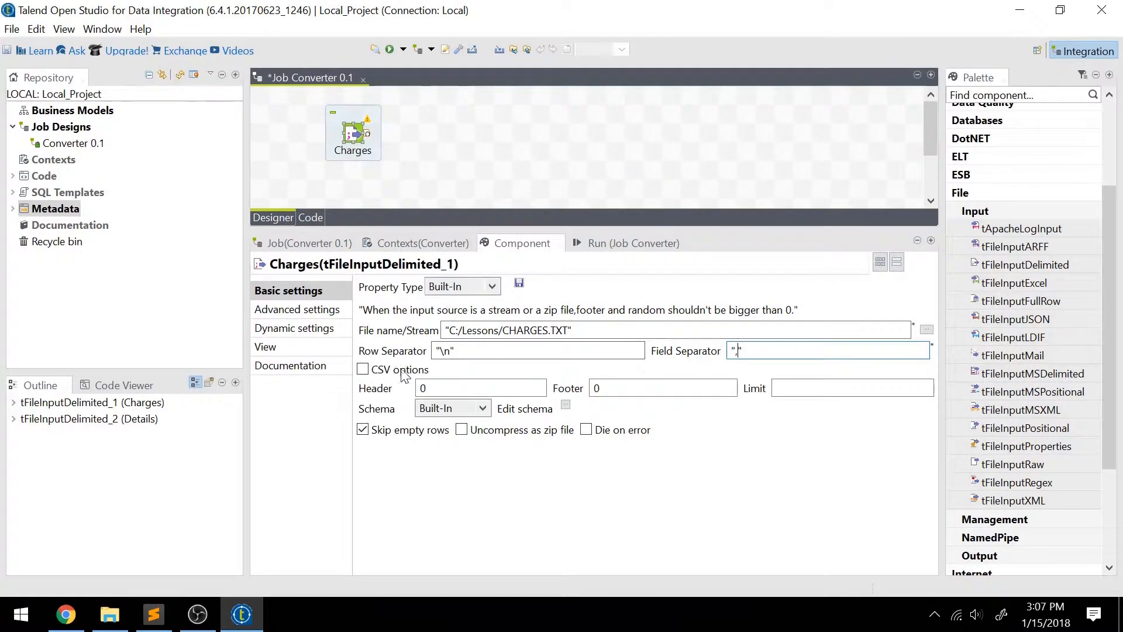
click(363, 370)
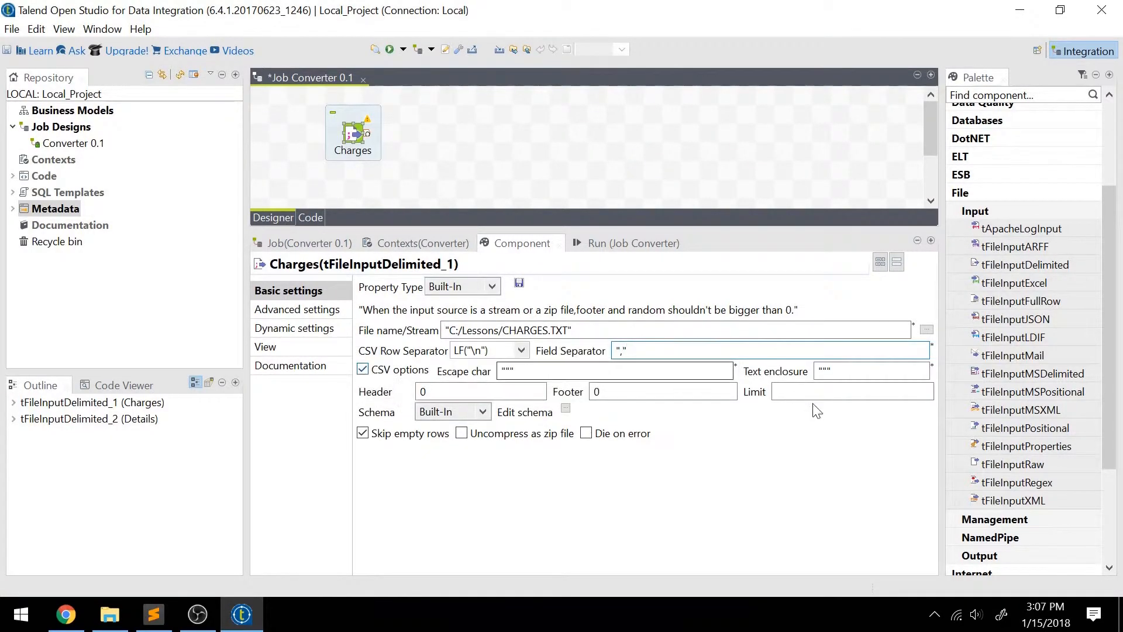
click(830, 370)
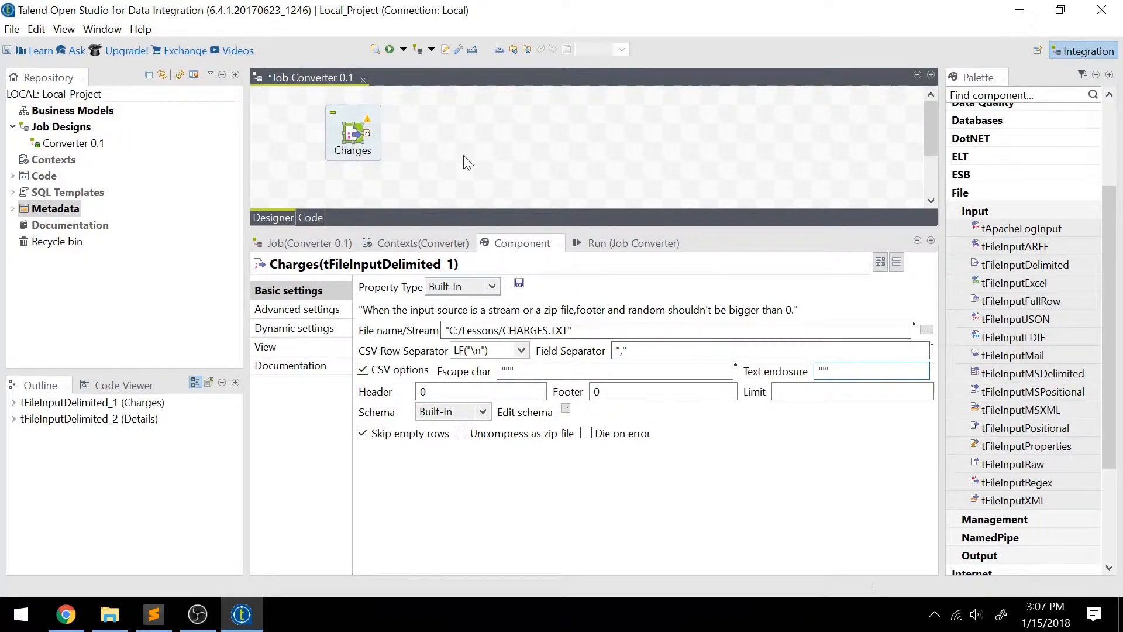
Give the Details component a comma field separator and enable CSV options with a single quote as text enclosure.
drag(481, 227, 423, 319)
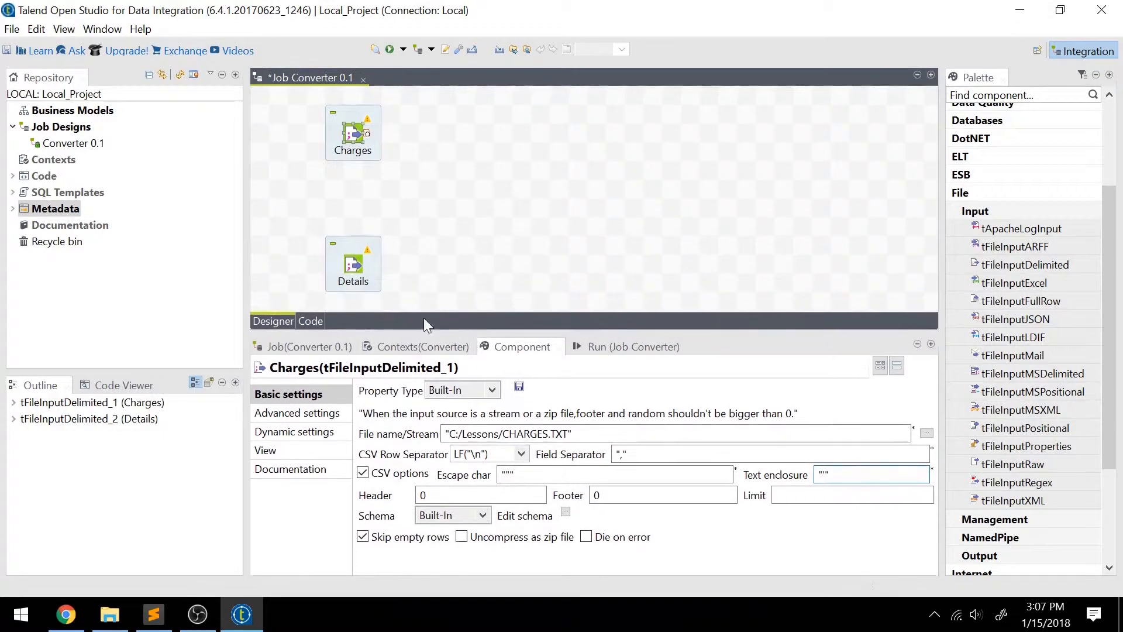
click(360, 264)
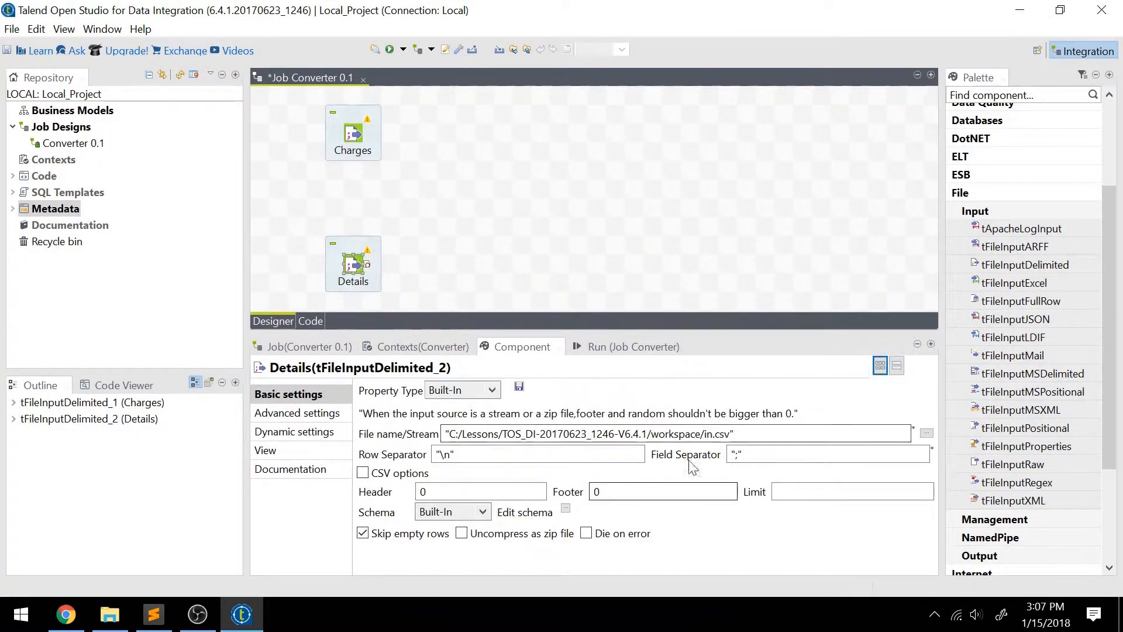
click(741, 454)
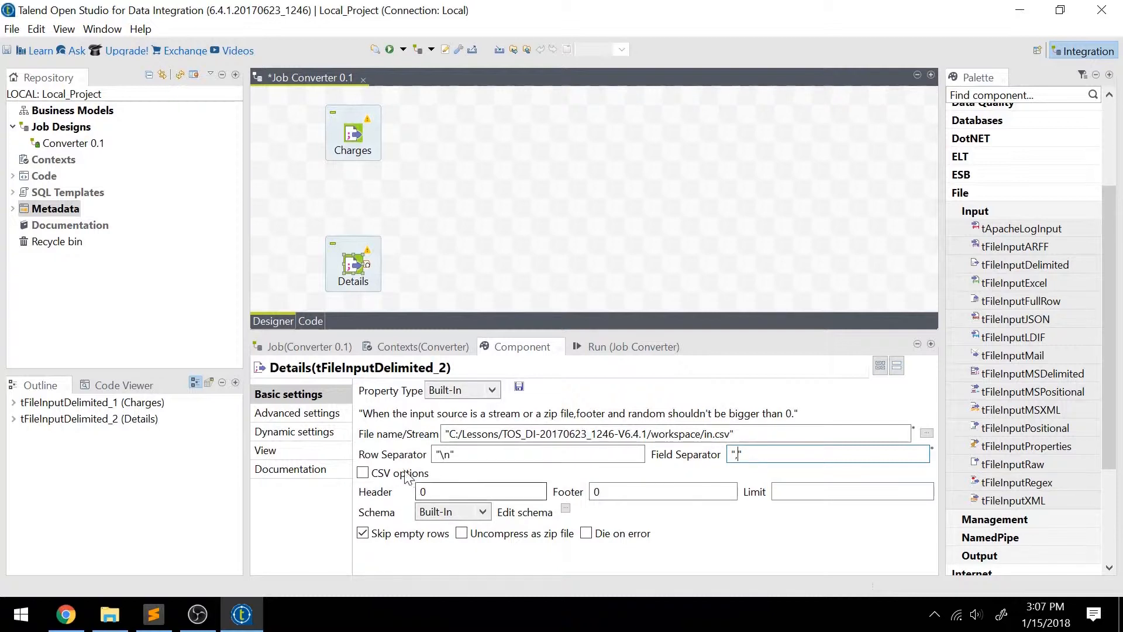
click(363, 472)
click(831, 474)
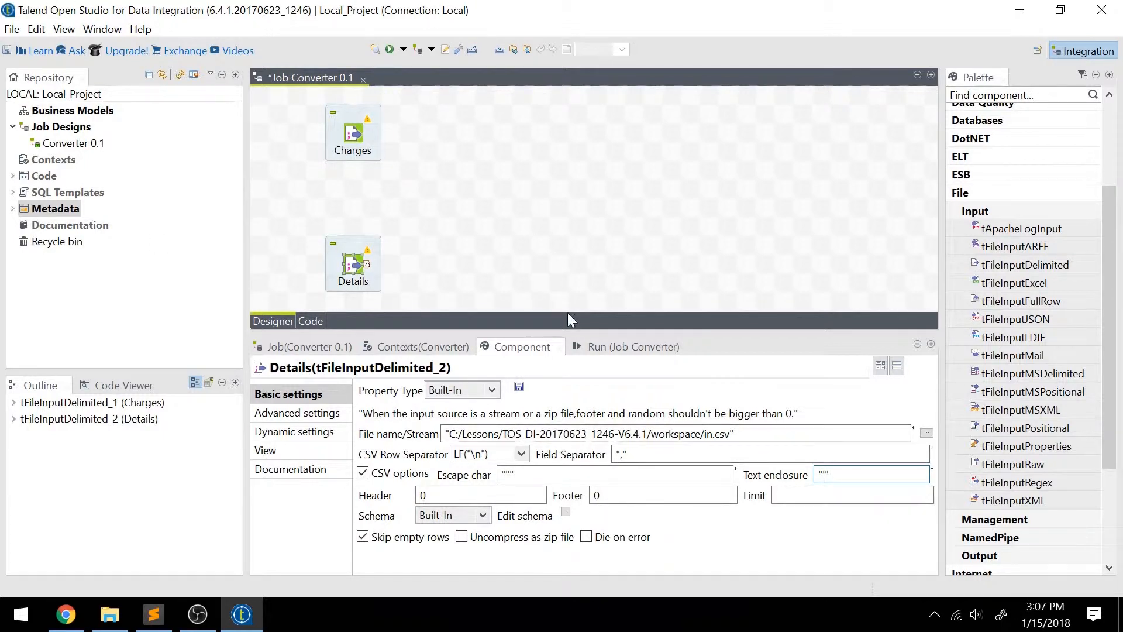
drag(556, 332, 577, 384)
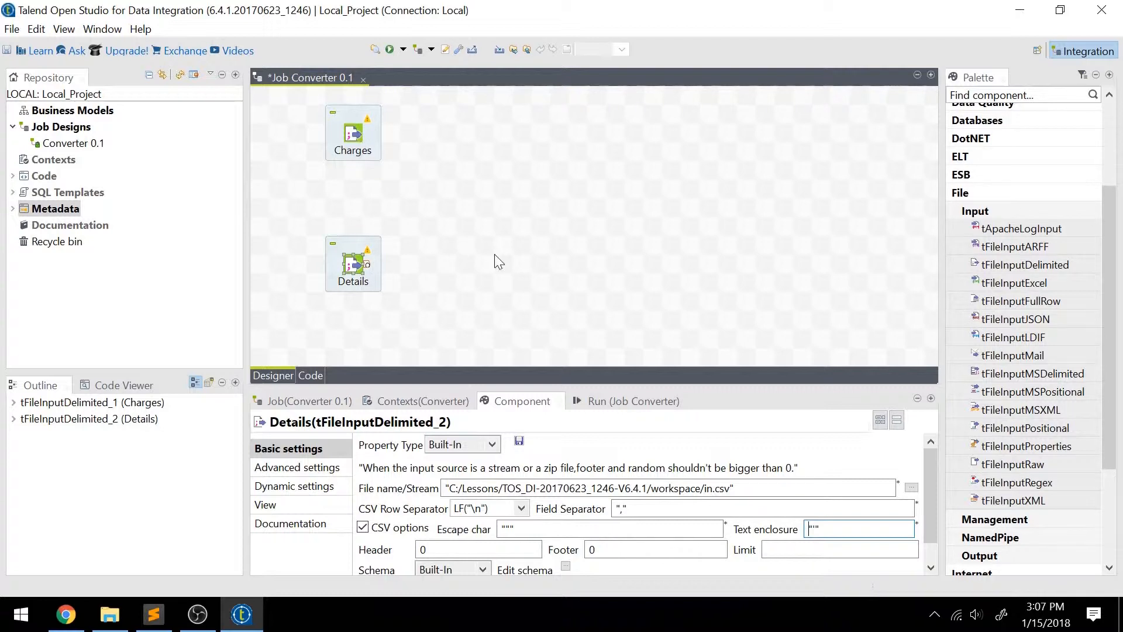
Open the schema editor of the Charges component and enlarge its window over the design area.
click(354, 138)
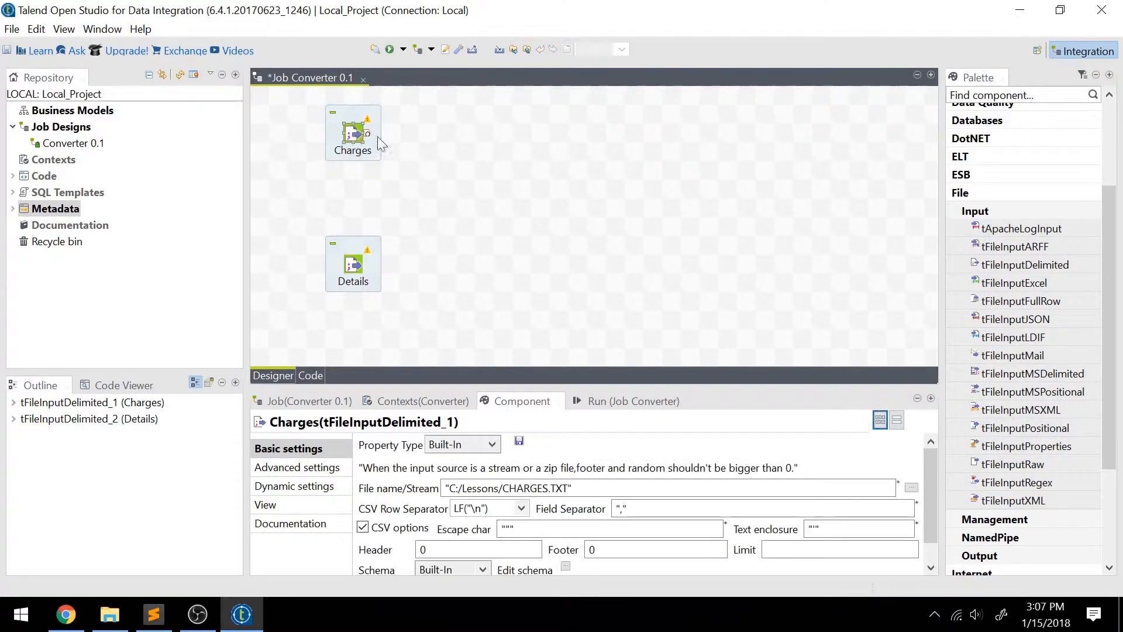
drag(928, 472, 930, 490)
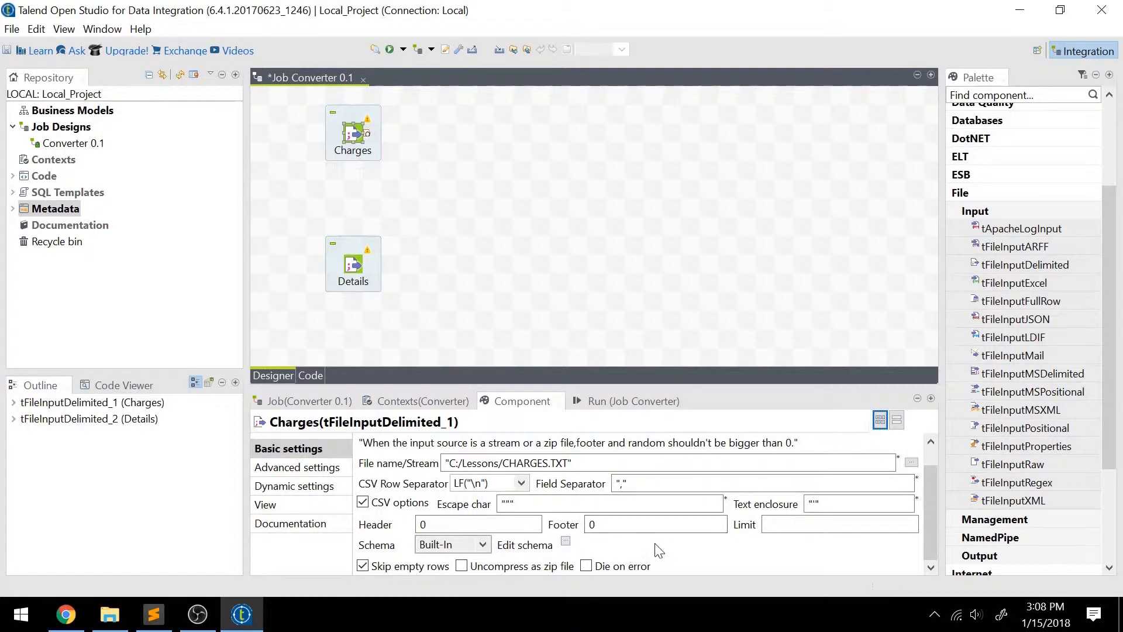
scroll(658, 547, up, 1)
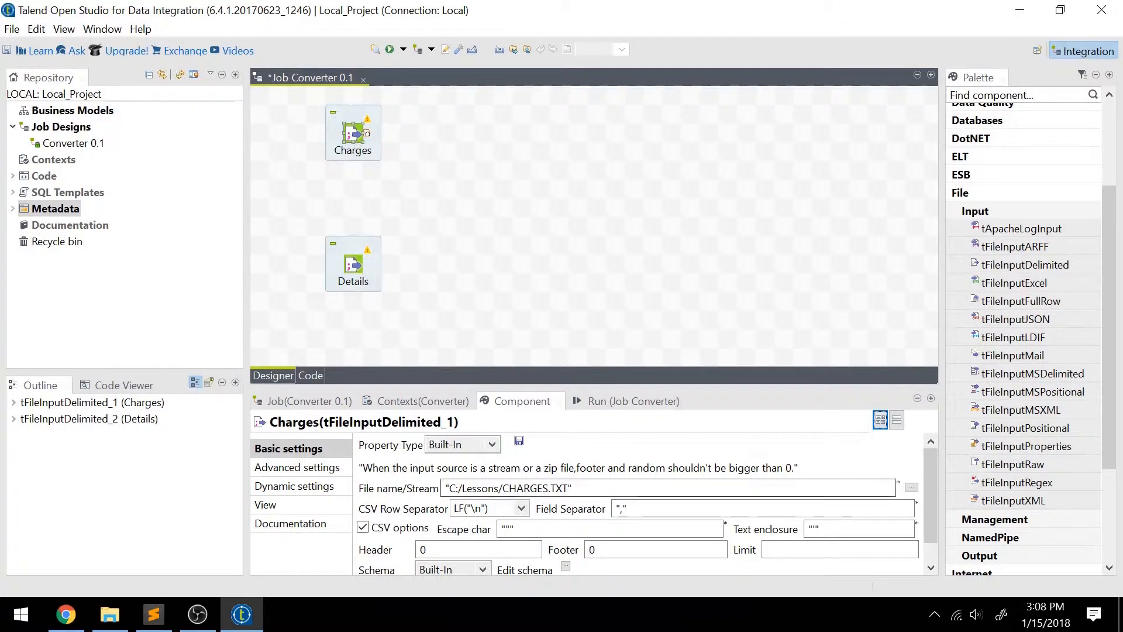
click(565, 569)
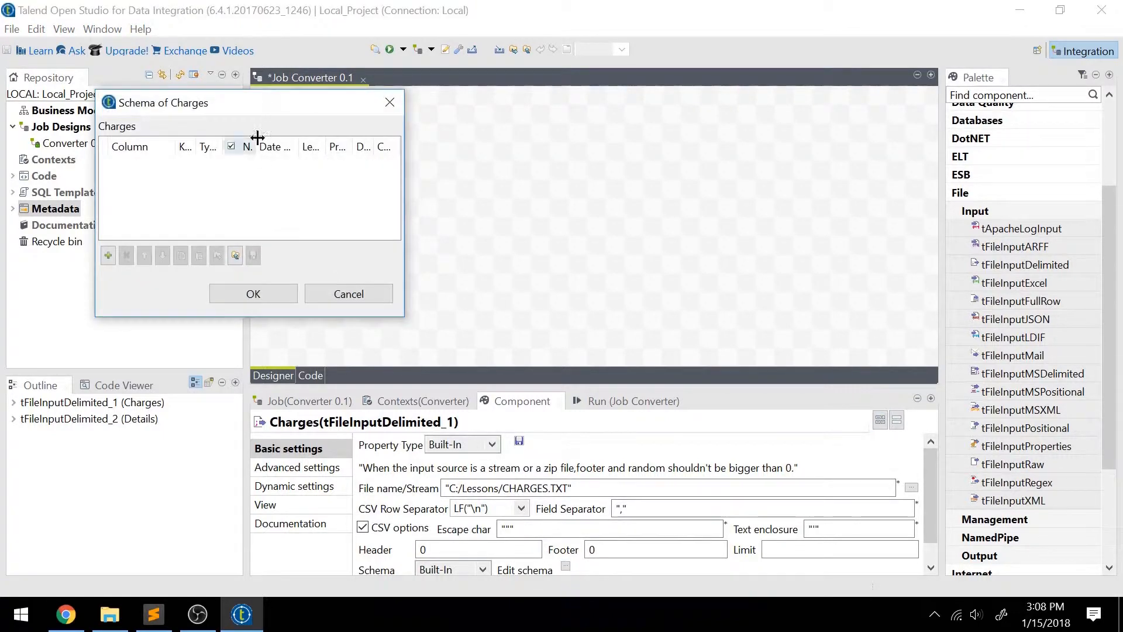
drag(251, 105, 554, 94)
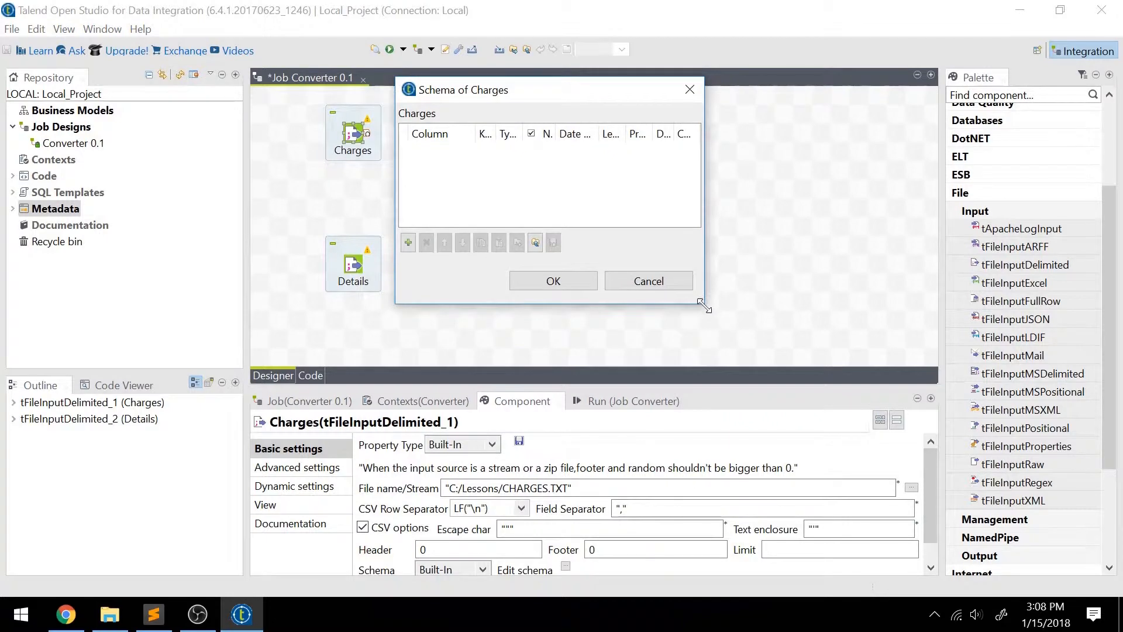
drag(704, 306, 858, 453)
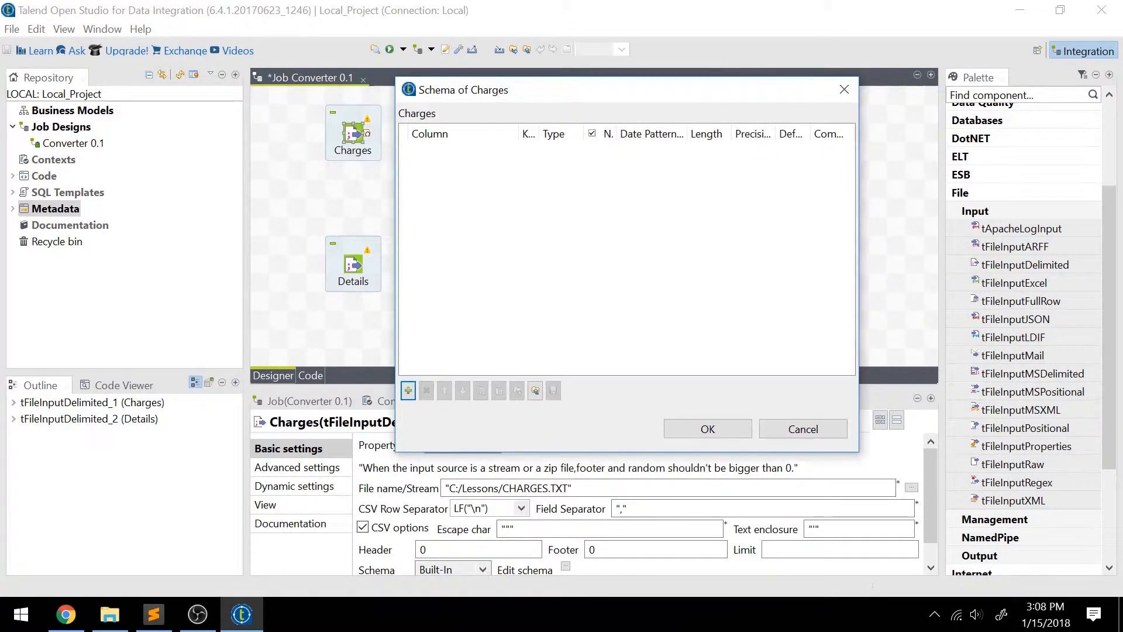
Check the fields of CHARGES.TXT in Sublime Text and add three columns to the Charges schema in Talend.
click(154, 614)
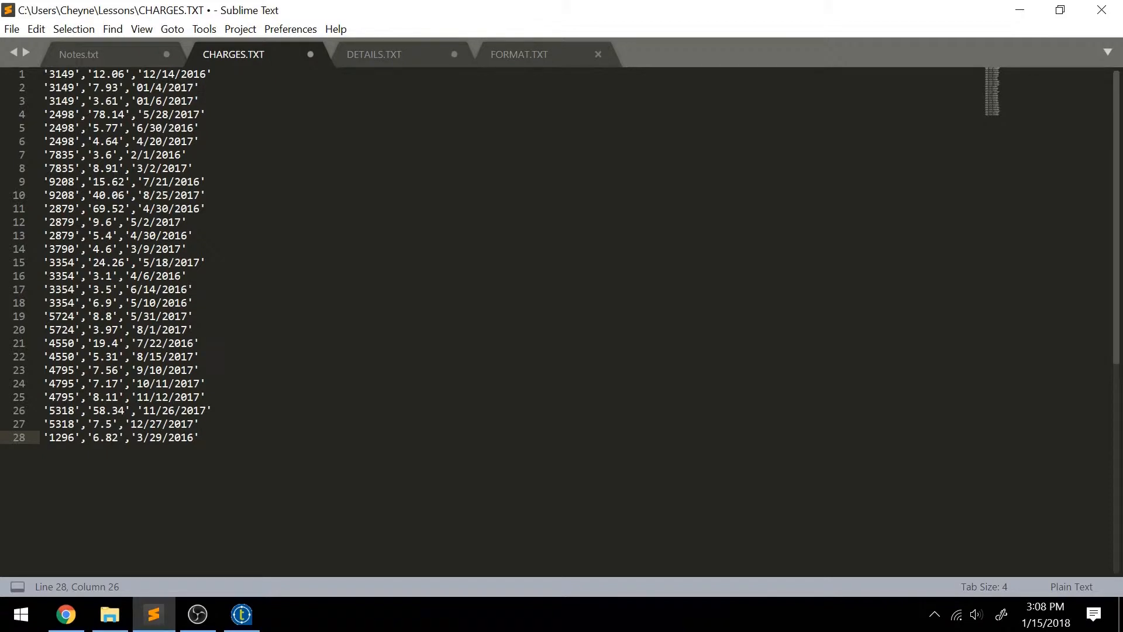
click(61, 74)
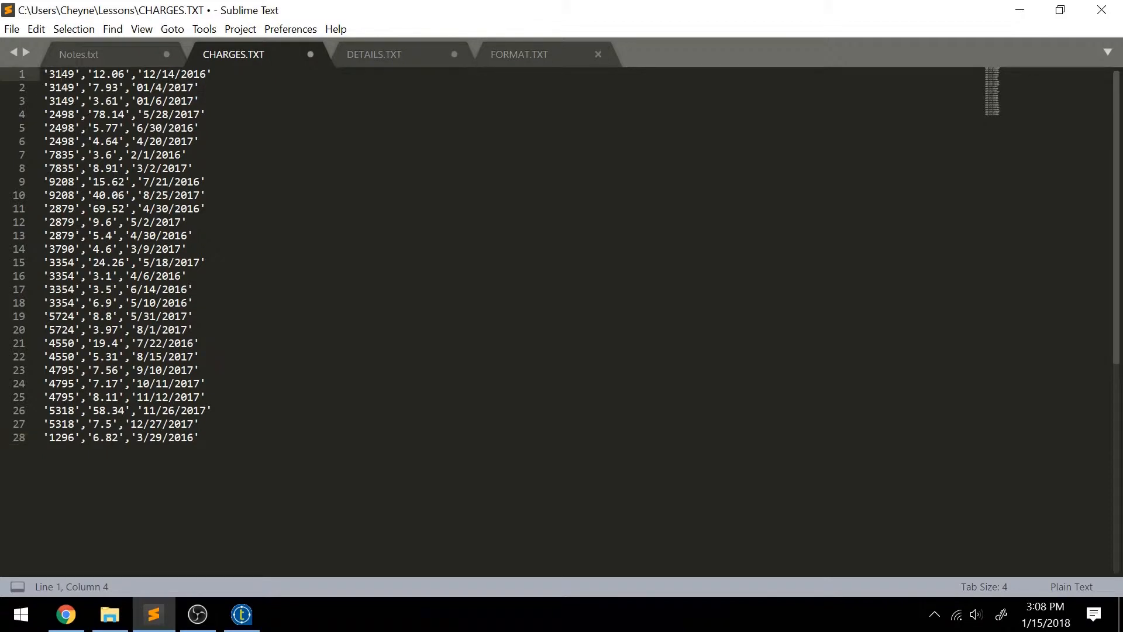
click(242, 614)
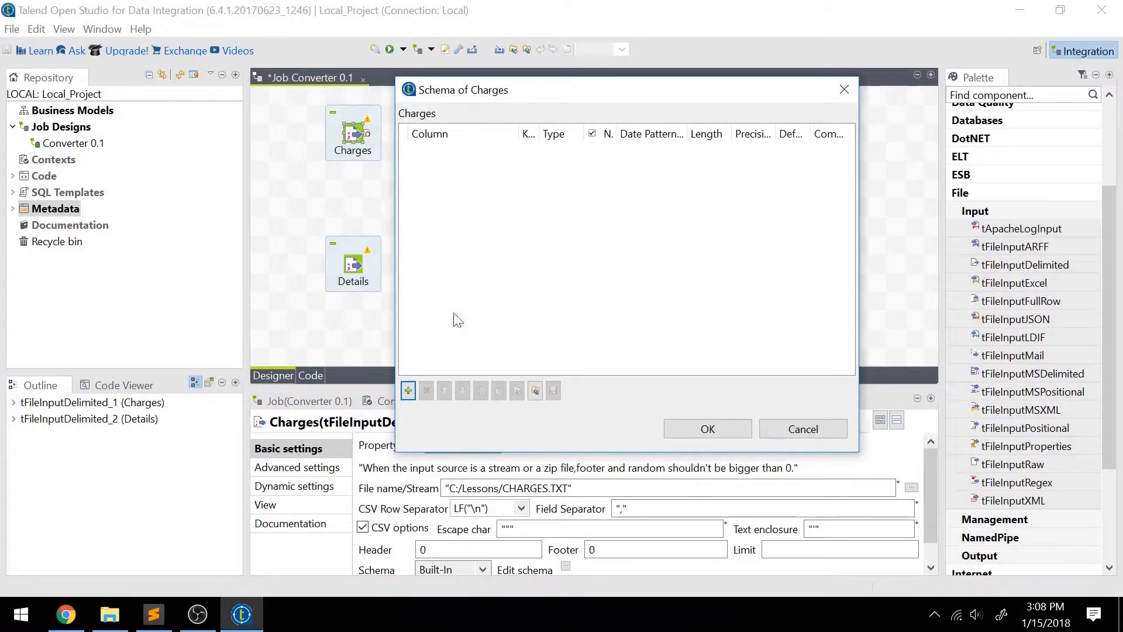
click(408, 390)
click(408, 390)
click(408, 390)
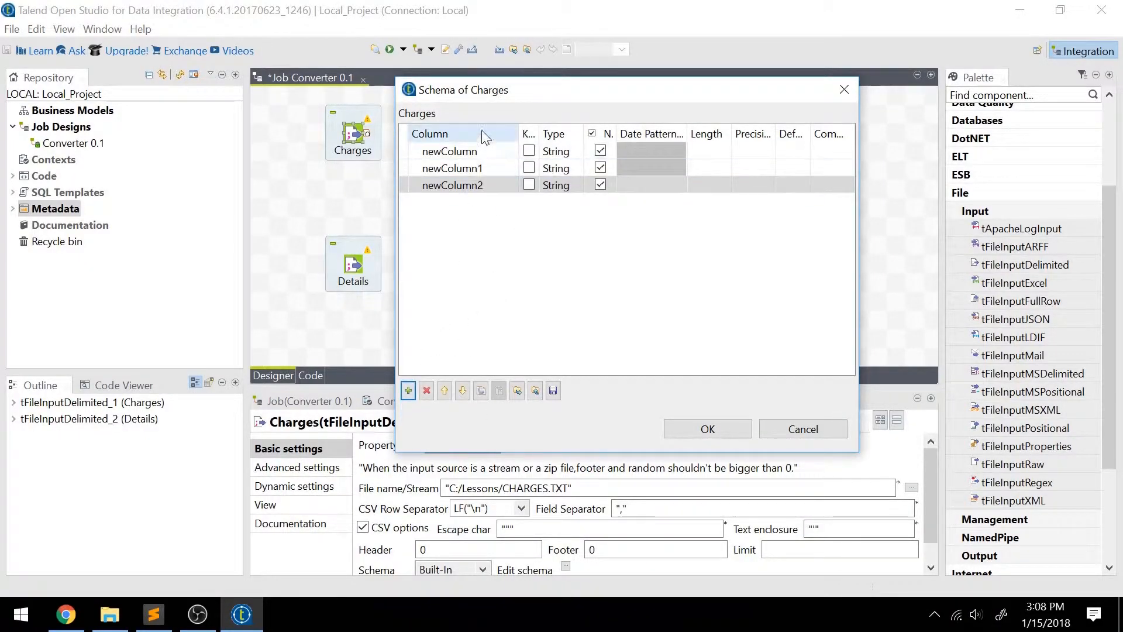
Name the three Charges schema columns CustomerID, Amount and Date, in that order.
click(456, 151)
text(CustomerID)
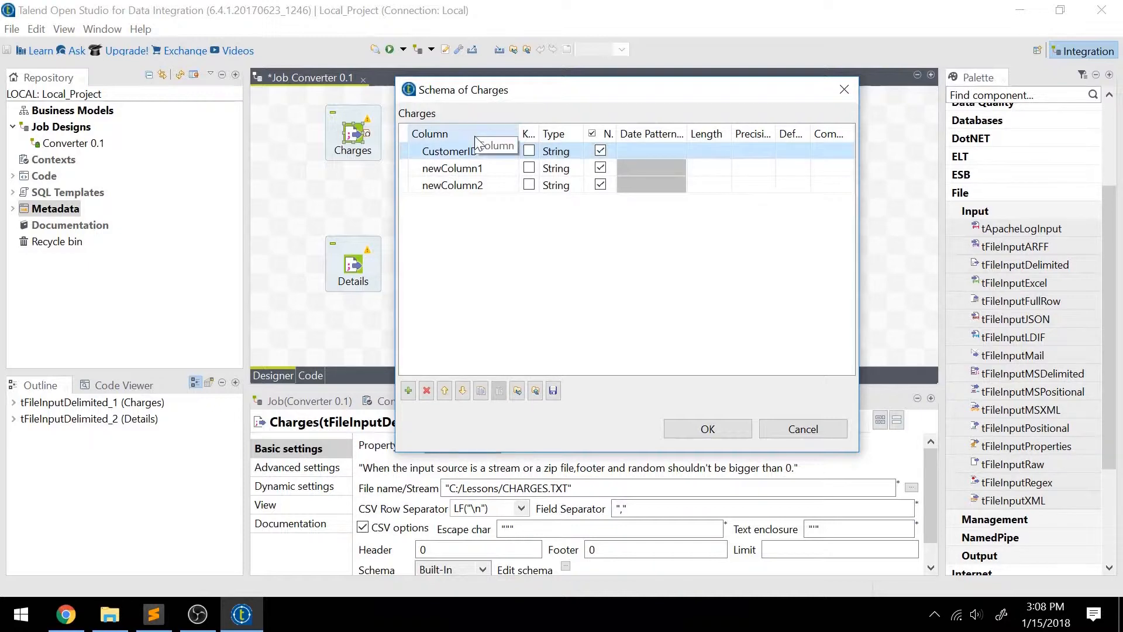
key(Return)
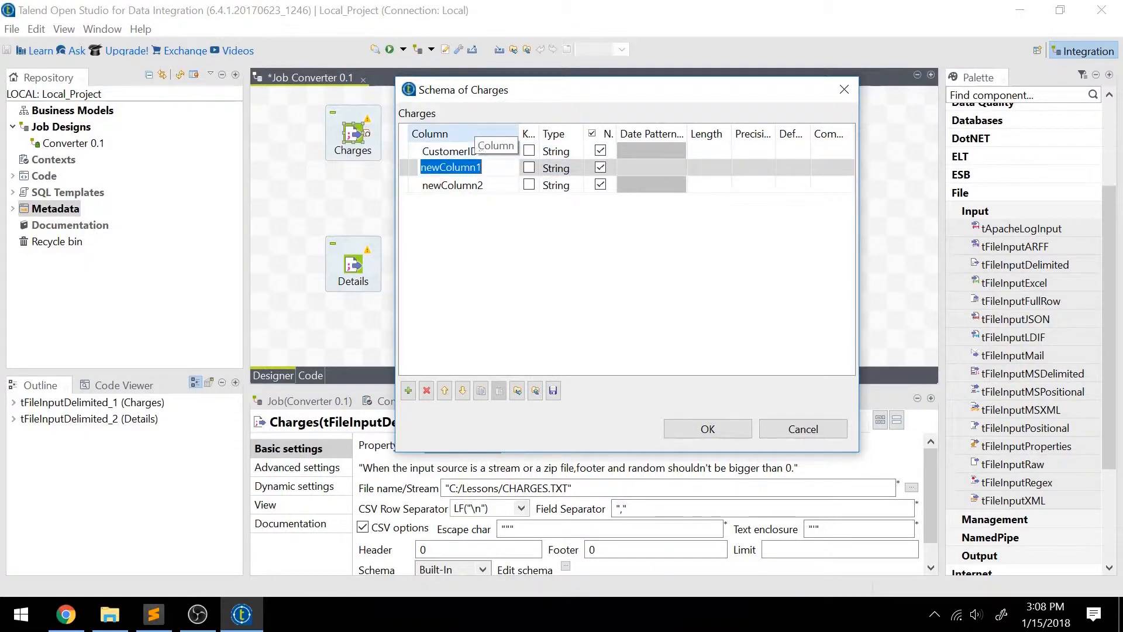
text(Amount)
key(Return)
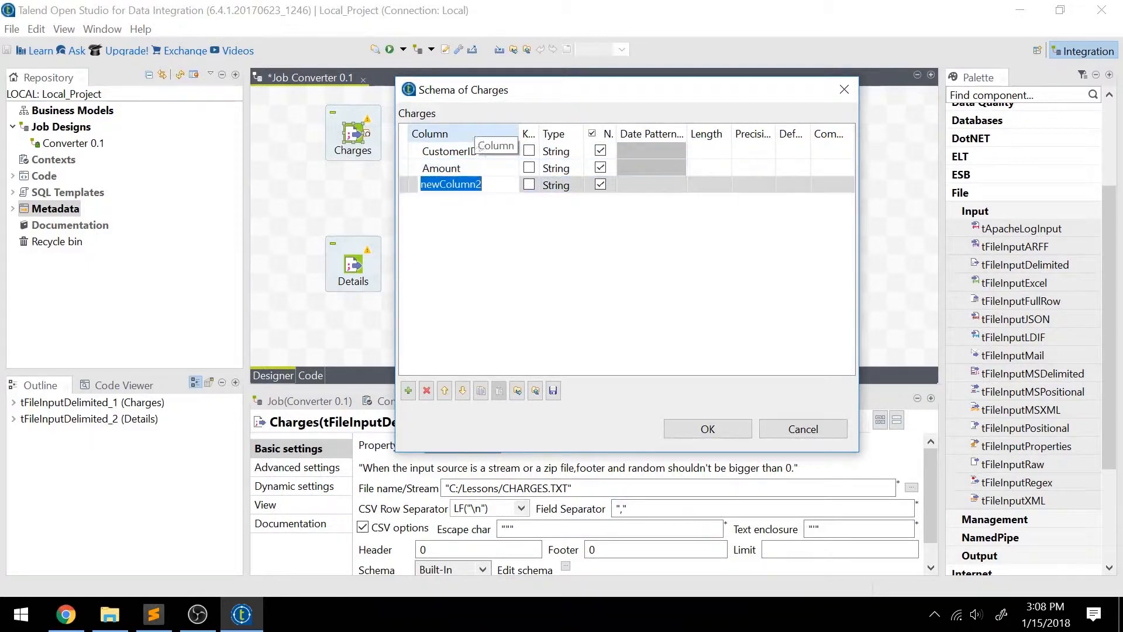
text(Date)
key(Return)
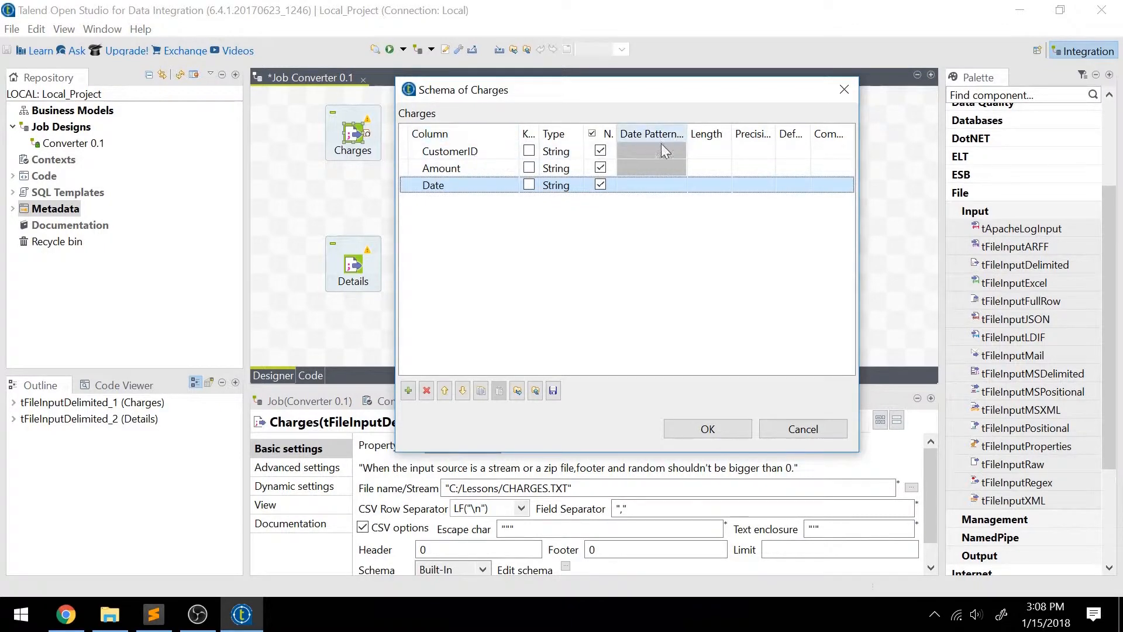
Set the Amount column's type to double | Double in the Charges schema and accept the schema.
click(556, 168)
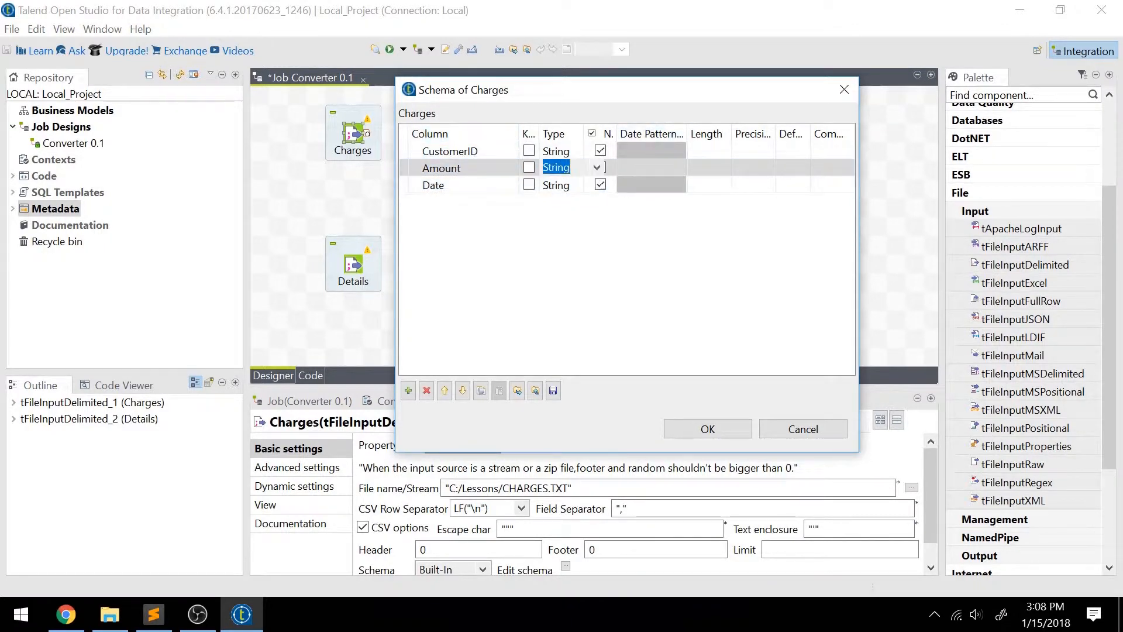
click(598, 167)
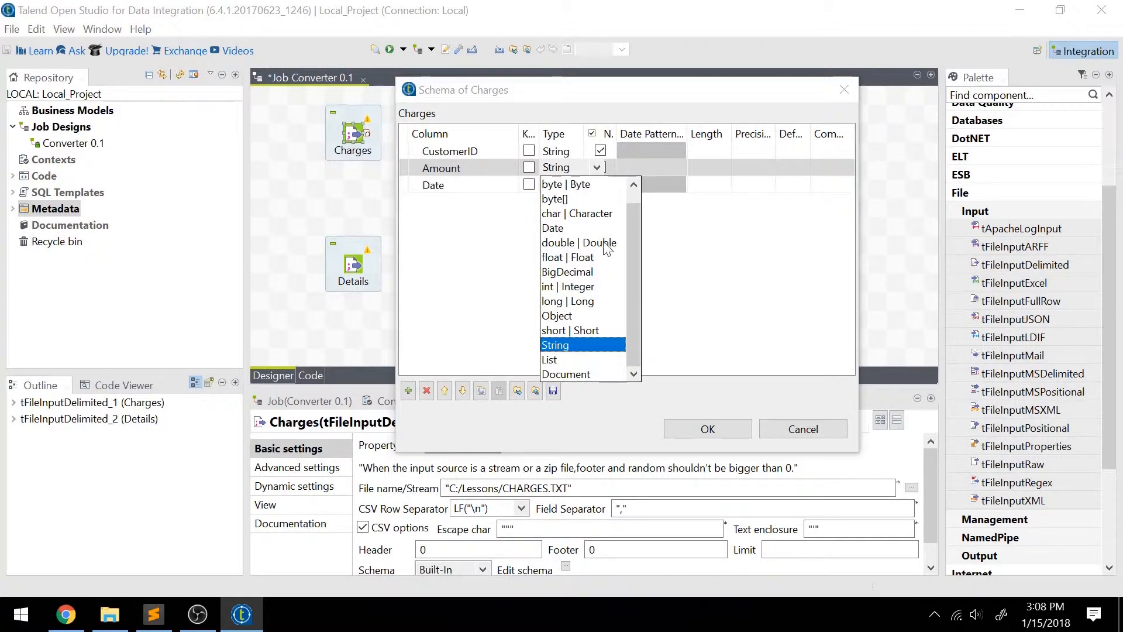
click(564, 243)
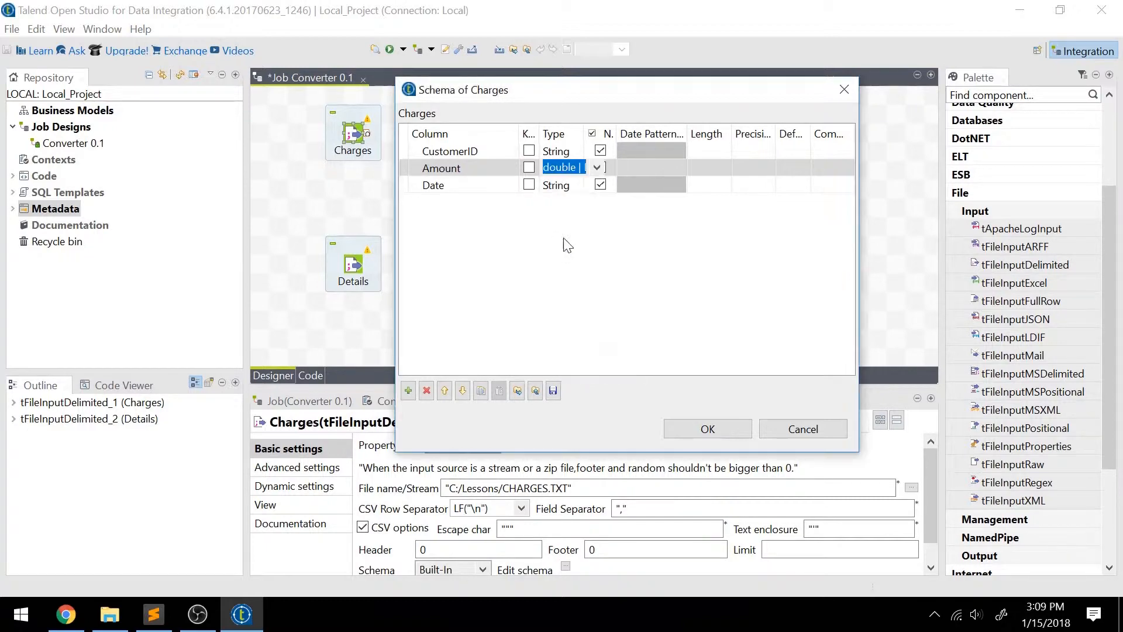
click(693, 429)
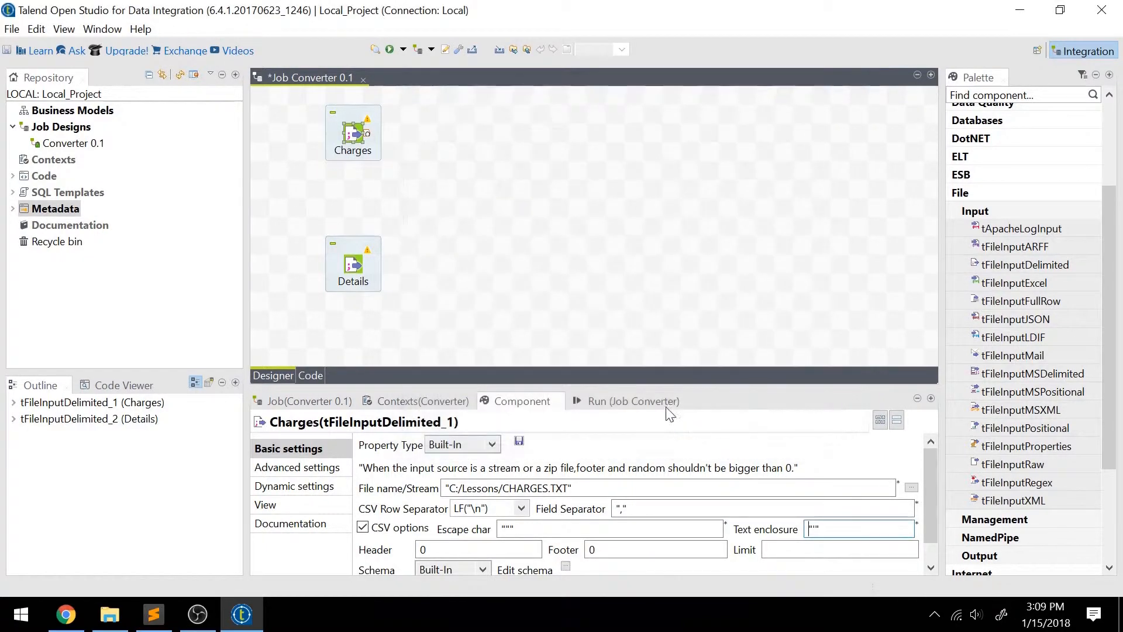
Open the schema editor of the Details component and enlarge its window over the design area.
click(355, 269)
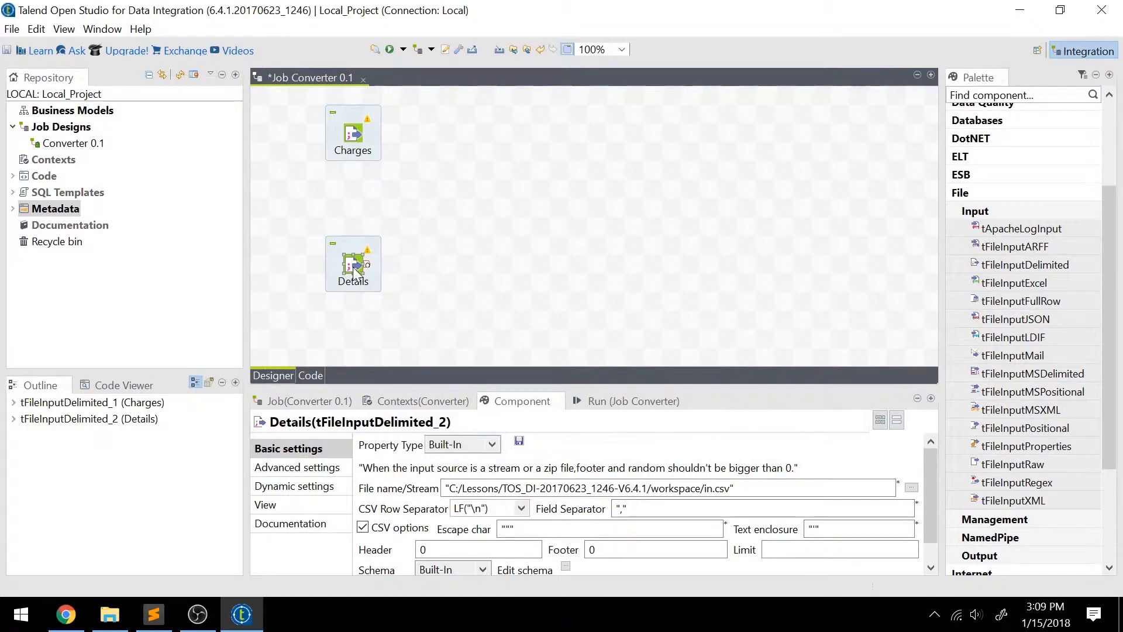
click(565, 566)
drag(179, 28, 549, 80)
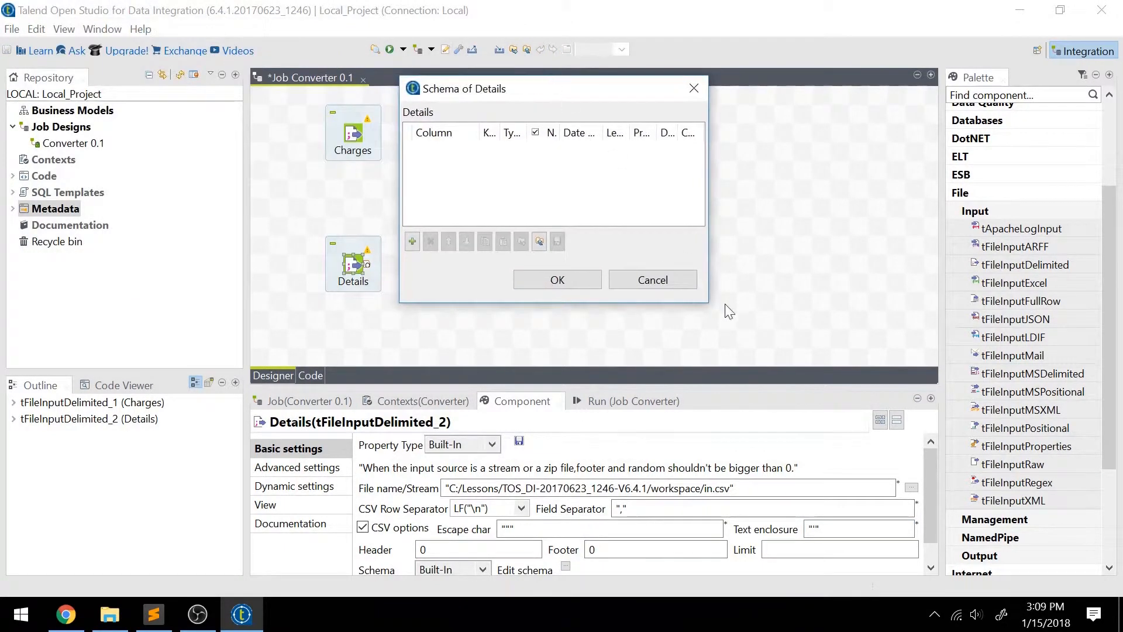
drag(709, 303, 972, 483)
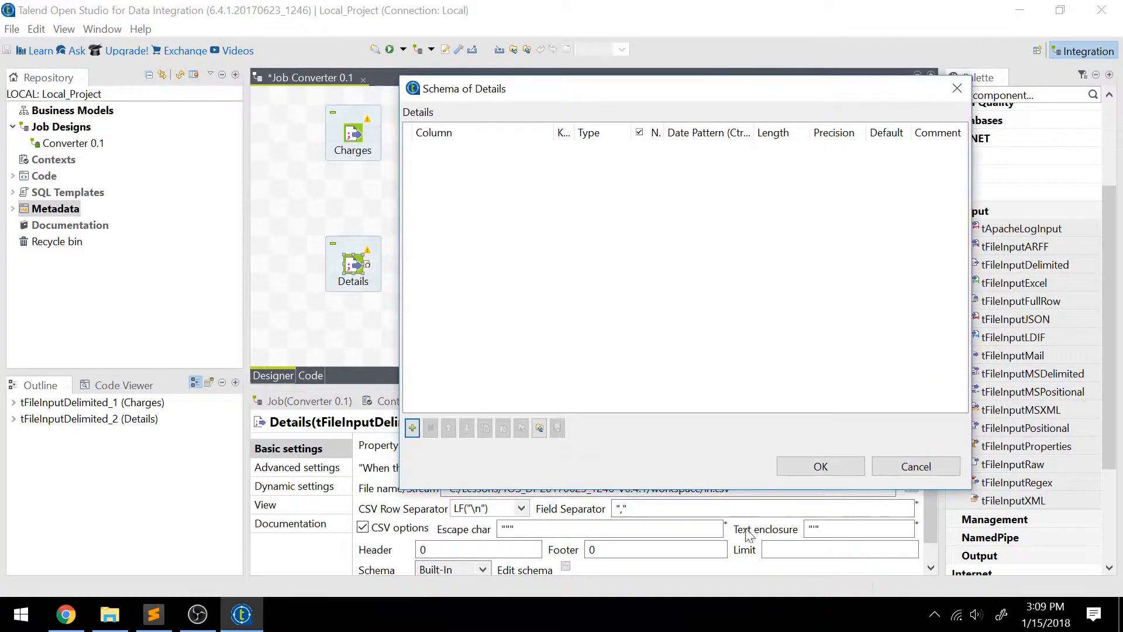
Check the fields of DETAILS.TXT in Sublime Text and add five columns to the Details schema in Talend.
click(166, 626)
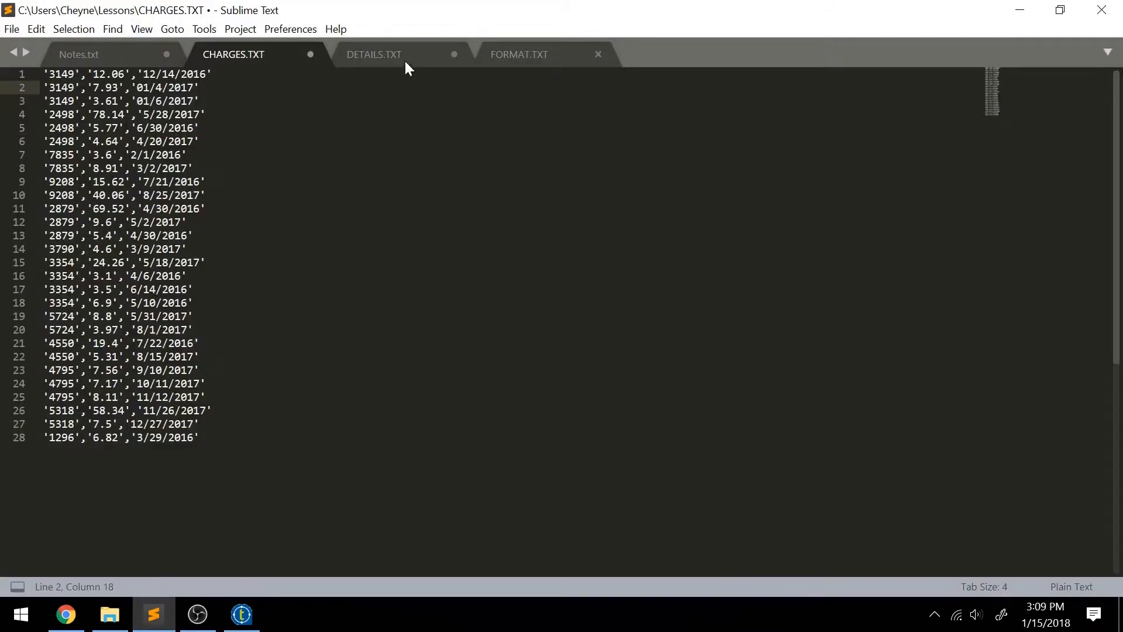
click(408, 65)
key(Down)
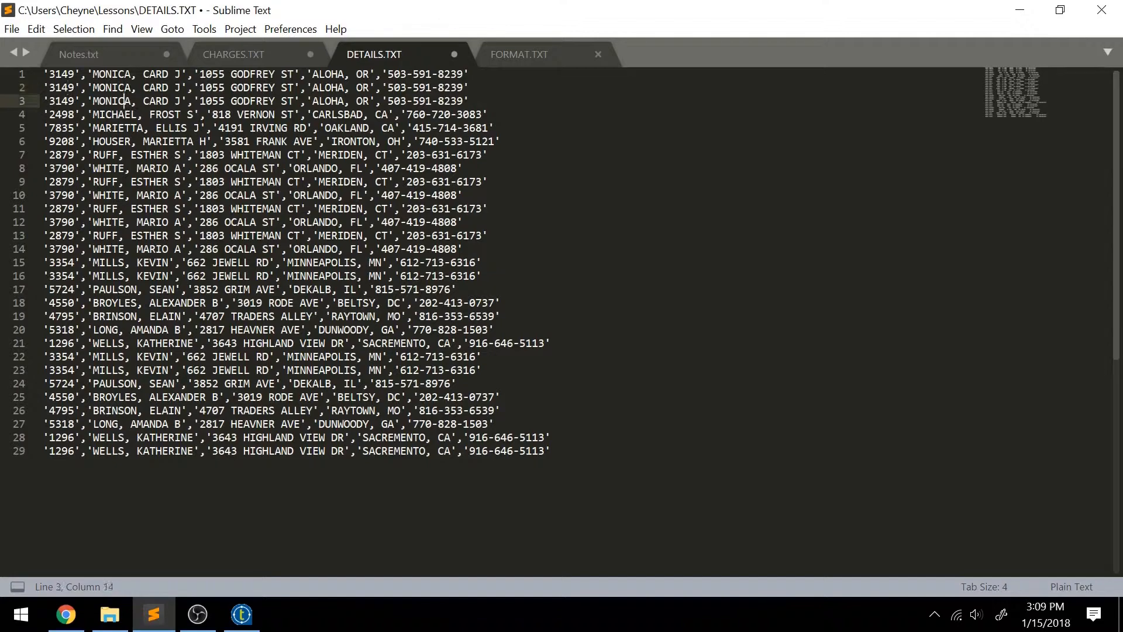
key(Up)
key(Up)
key(Down)
click(432, 73)
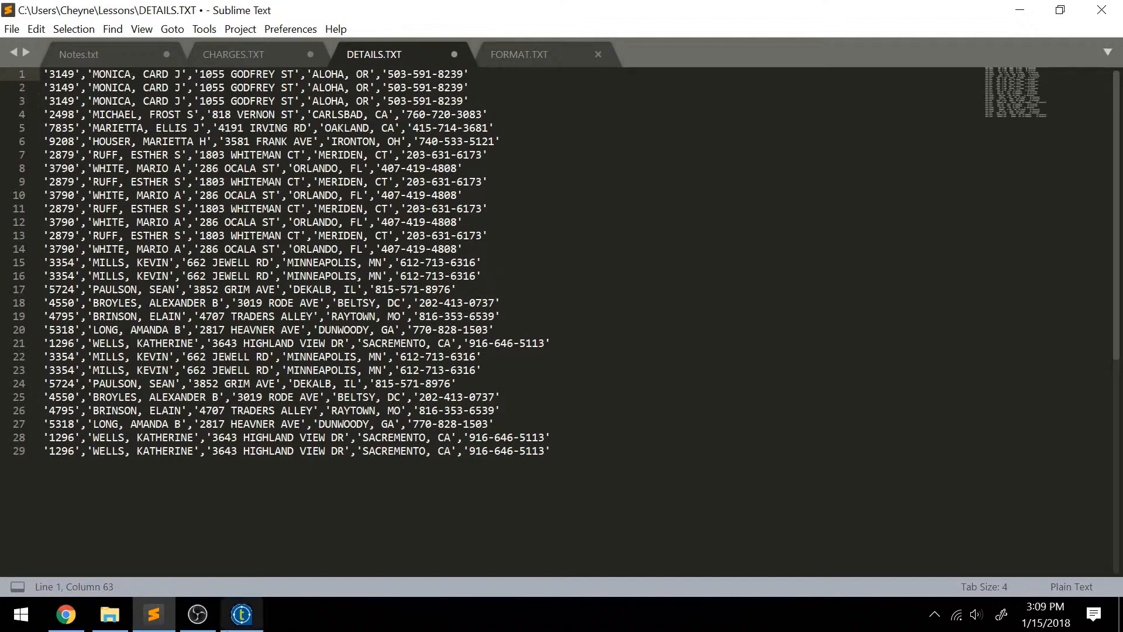
click(241, 614)
click(412, 427)
click(412, 428)
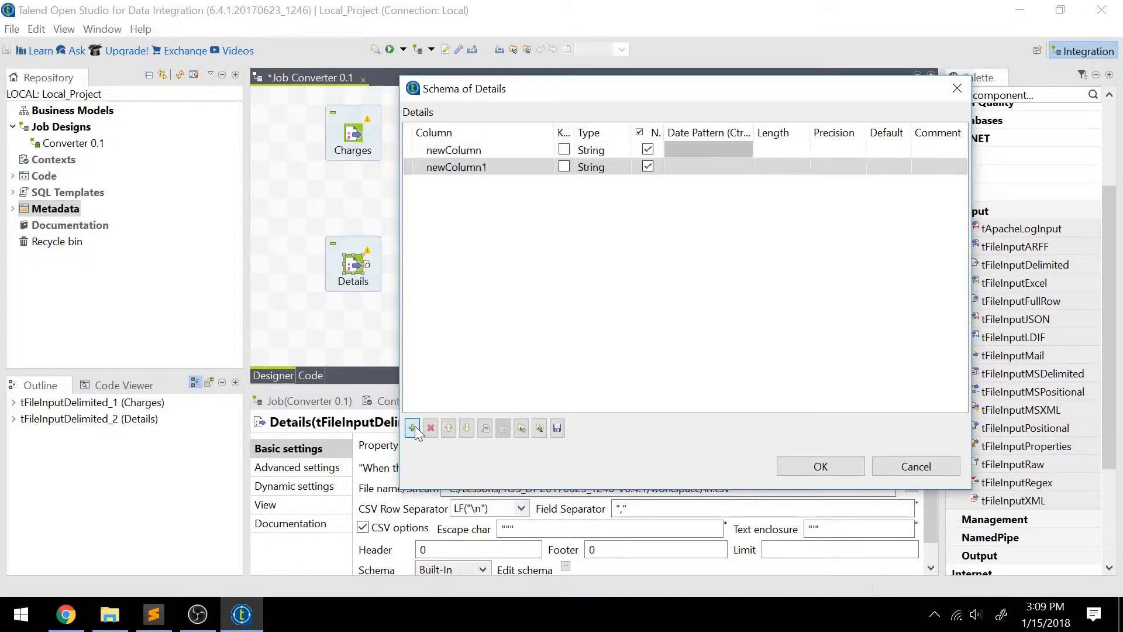
click(412, 427)
click(412, 428)
click(413, 428)
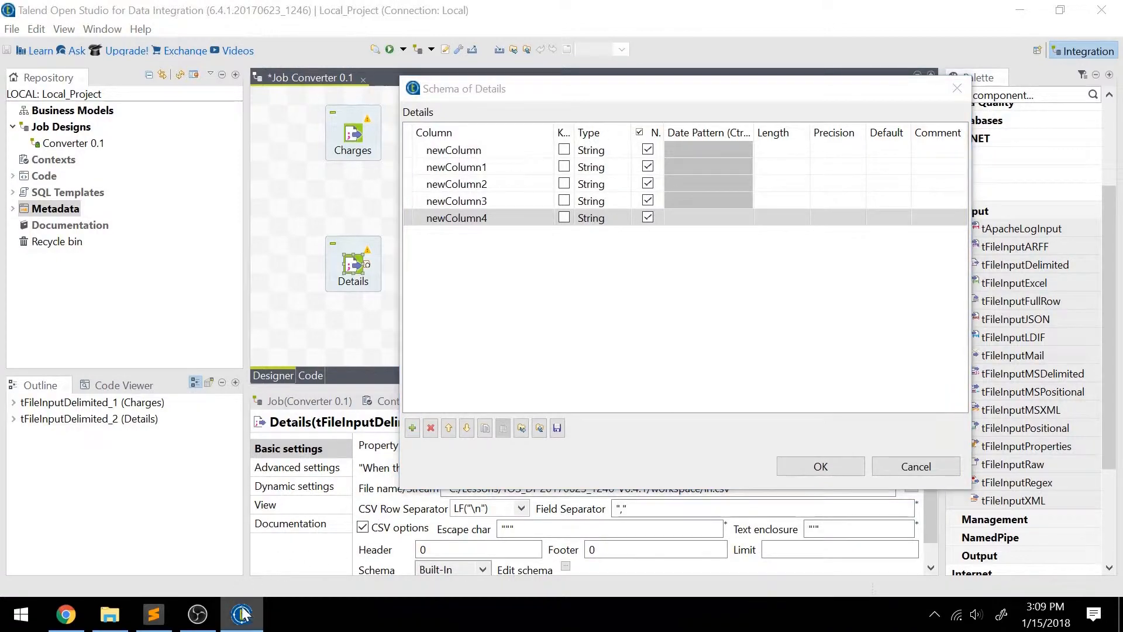
Check the field order of DETAILS.TXT in Sublime Text and name the first three Details schema columns CustomerID, Name and StreetAddress in Talend.
click(153, 614)
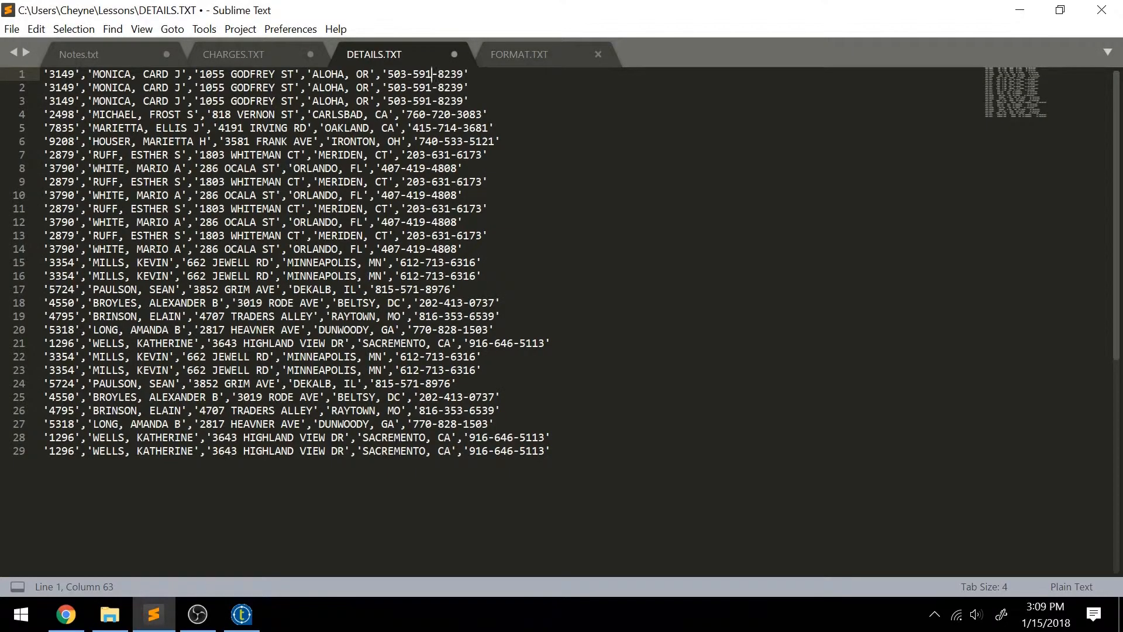
click(61, 101)
click(162, 75)
click(256, 88)
click(242, 613)
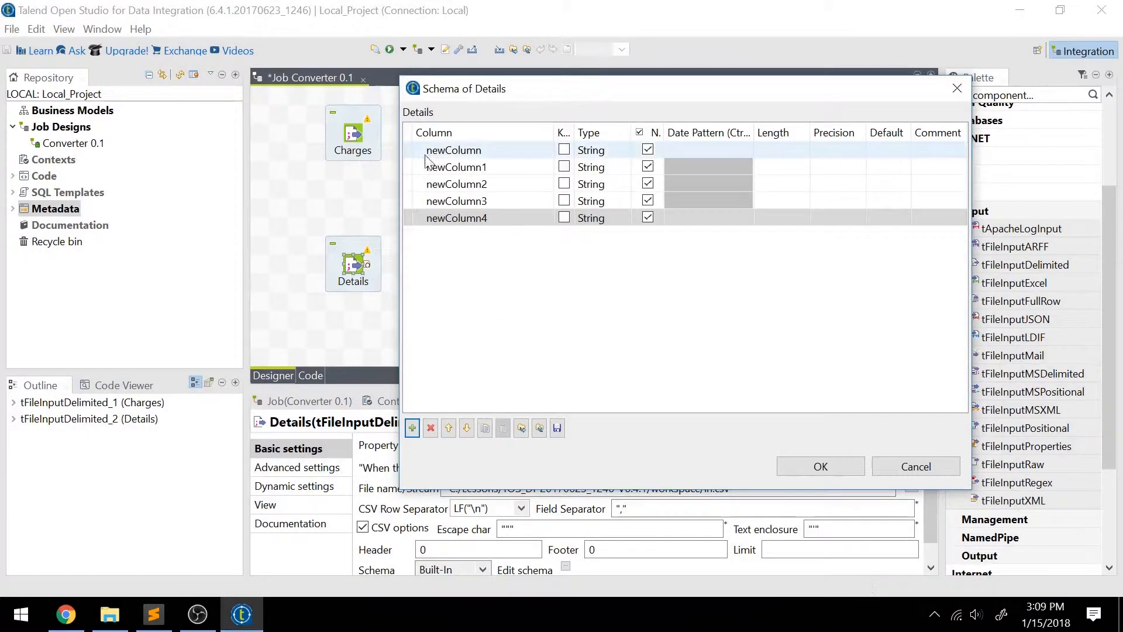
click(458, 155)
text(Custome)
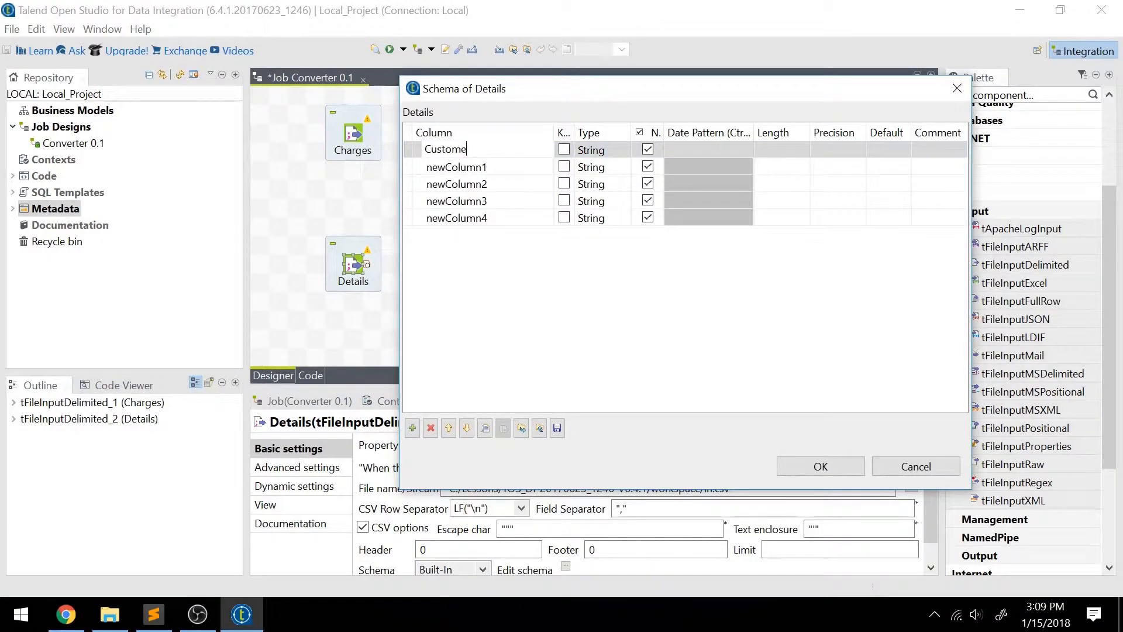
text(rID)
key(Return)
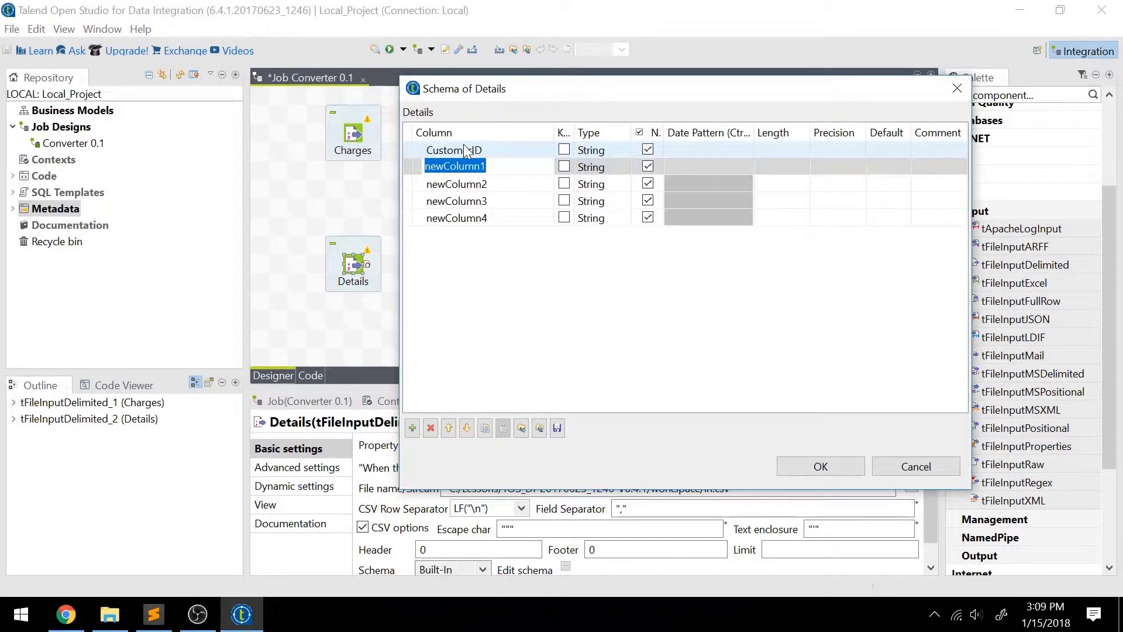
text(Name)
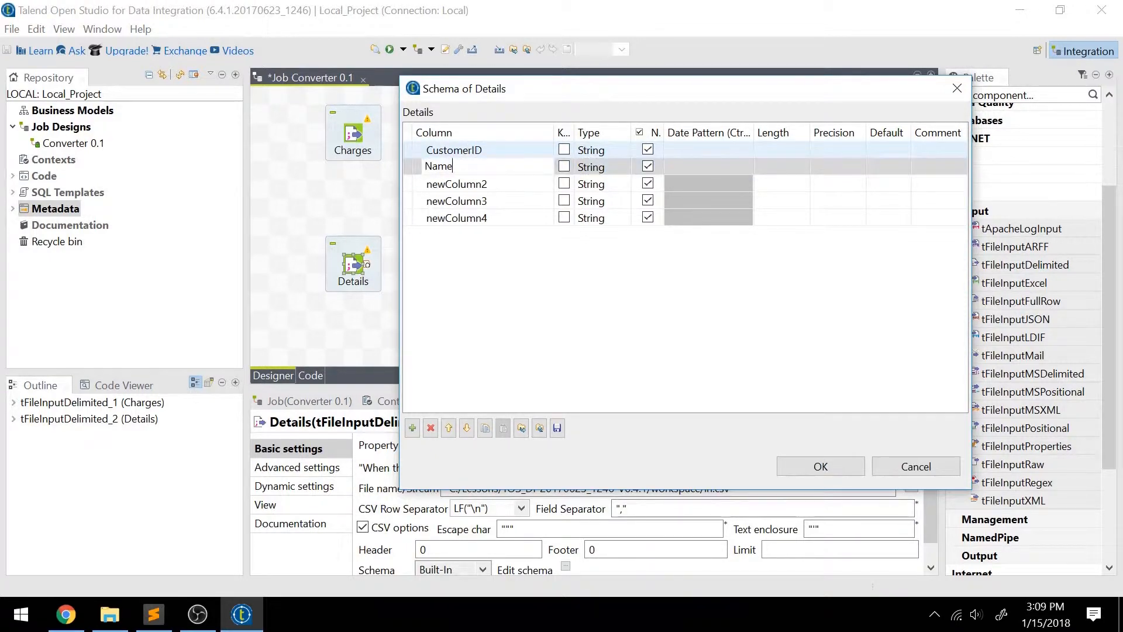
key(Return)
text(StreetAddress)
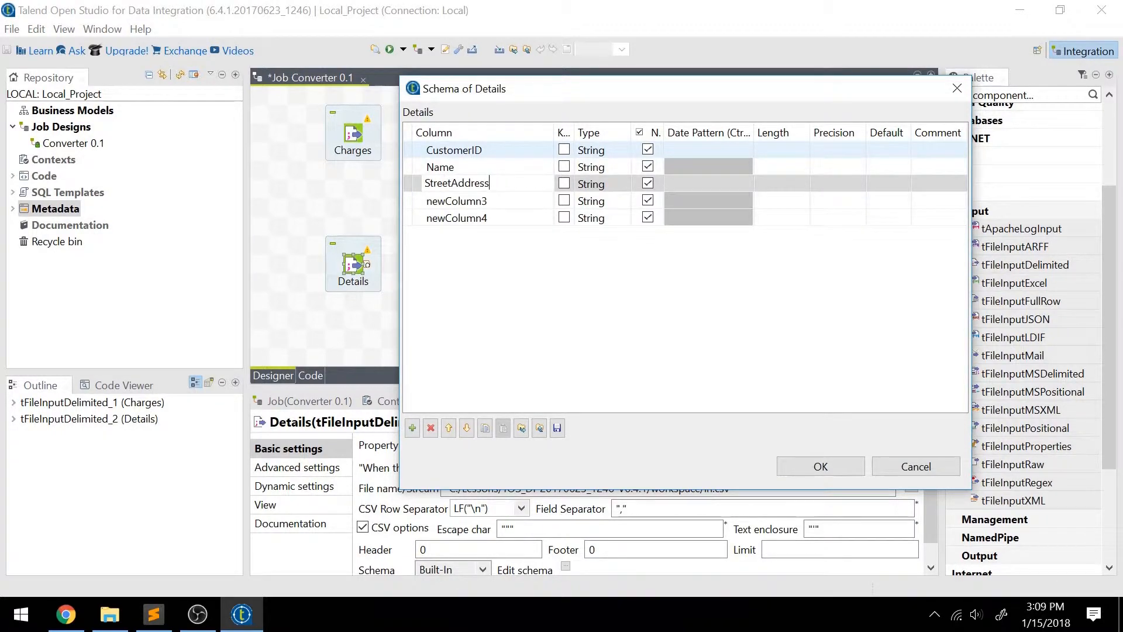
key(Return)
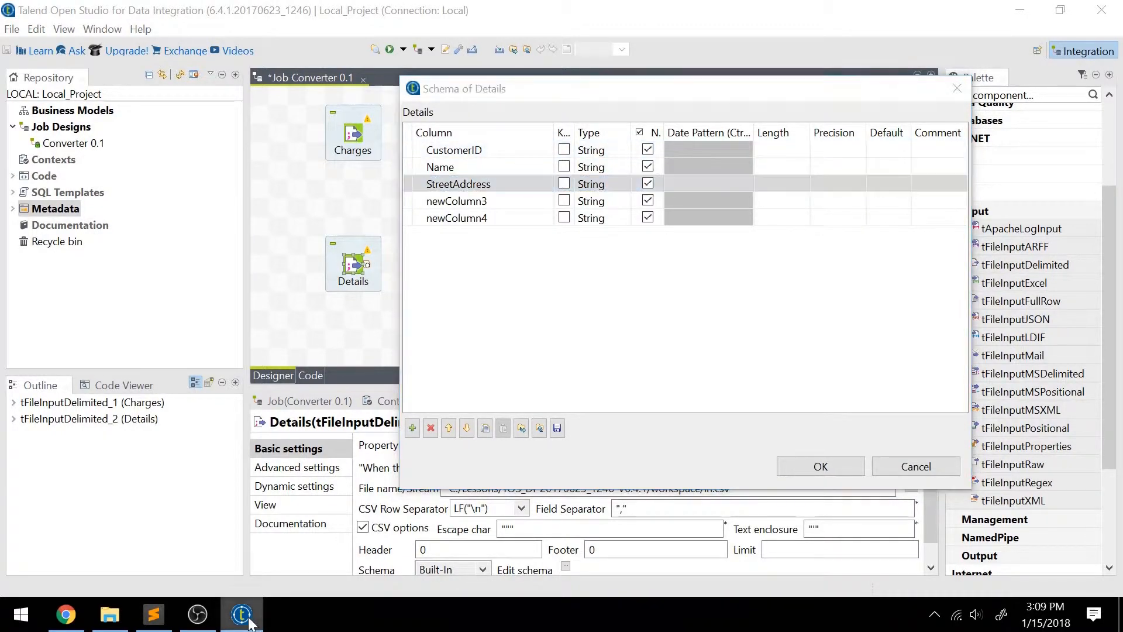
Recheck DETAILS.TXT in Sublime Text, name the last two Details schema columns CityState and Phone in Talend, and accept the schema.
click(153, 614)
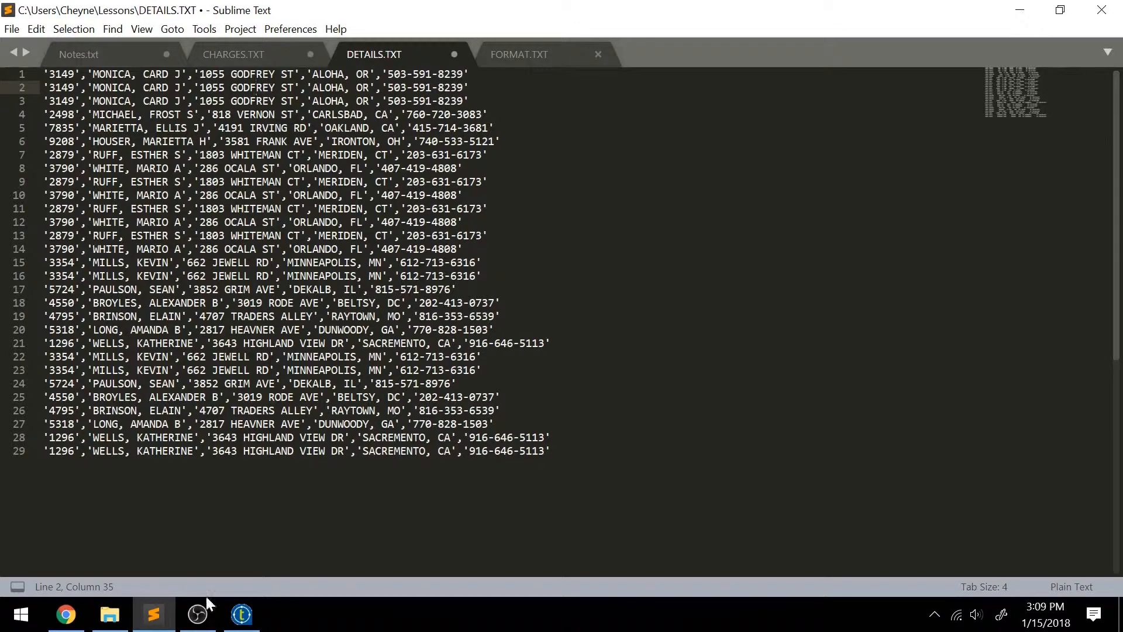
click(241, 614)
click(468, 200)
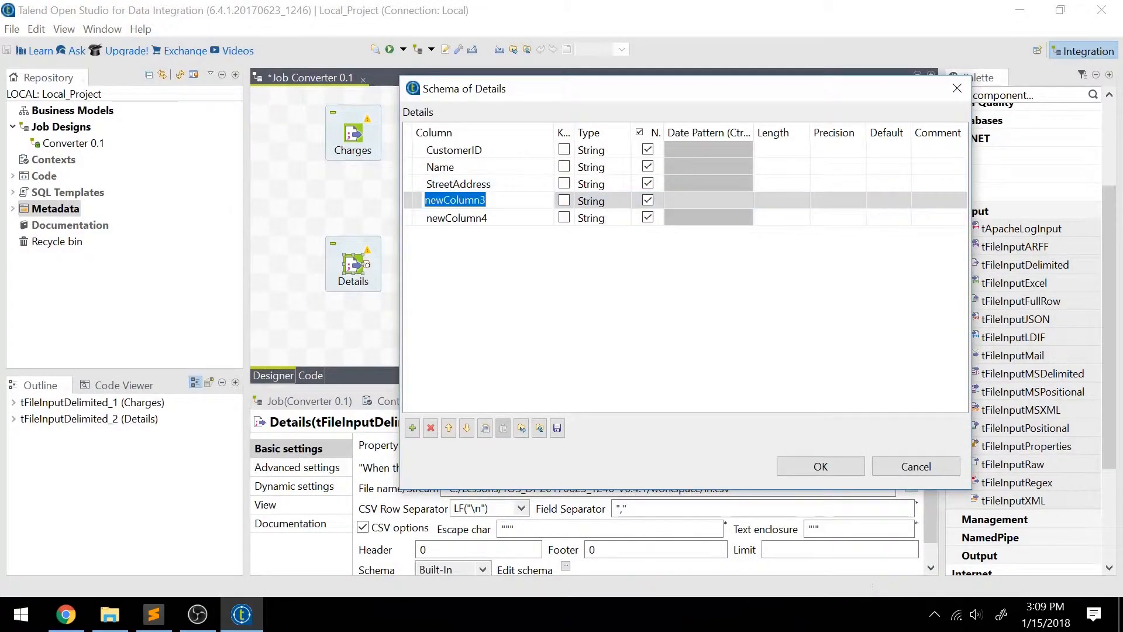
text(CitySta)
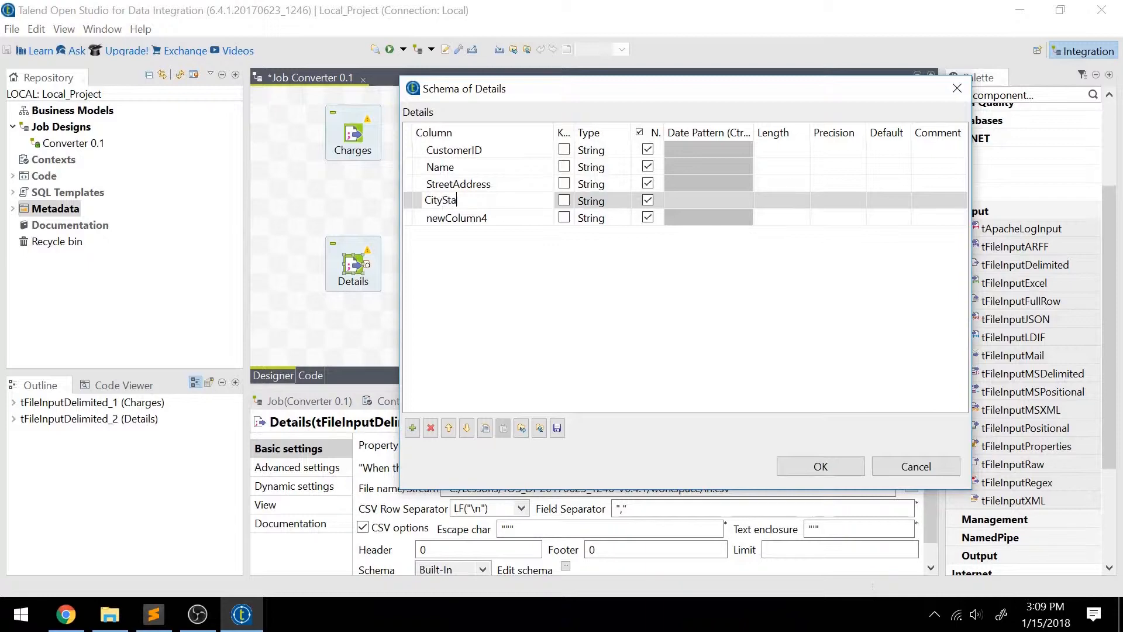
text(te)
key(Return)
text(P)
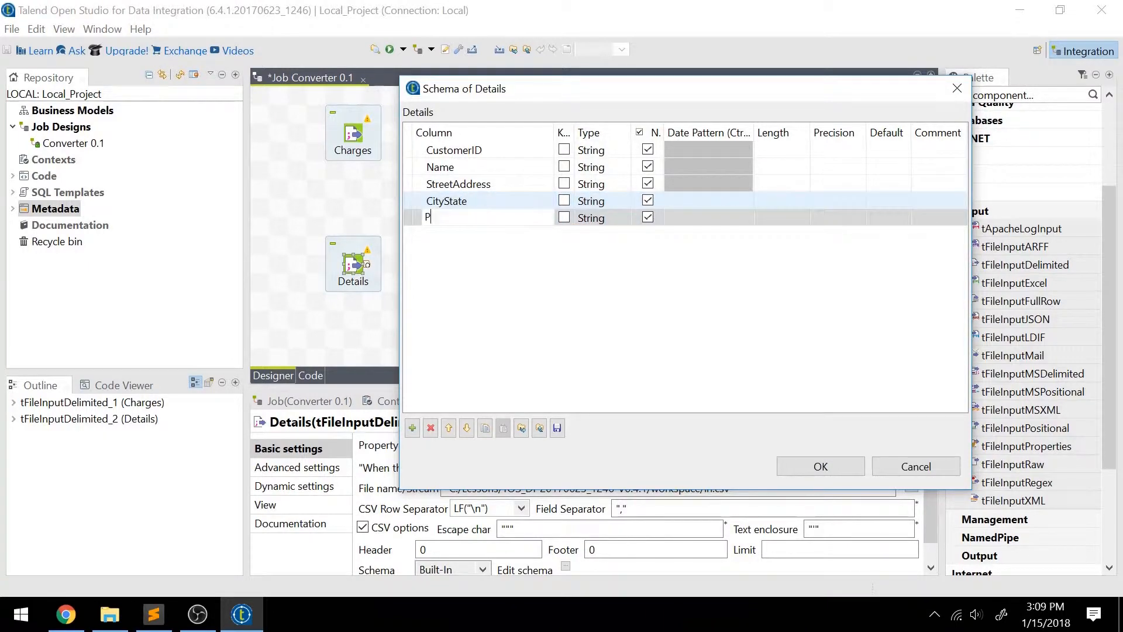
text(hone)
key(Return)
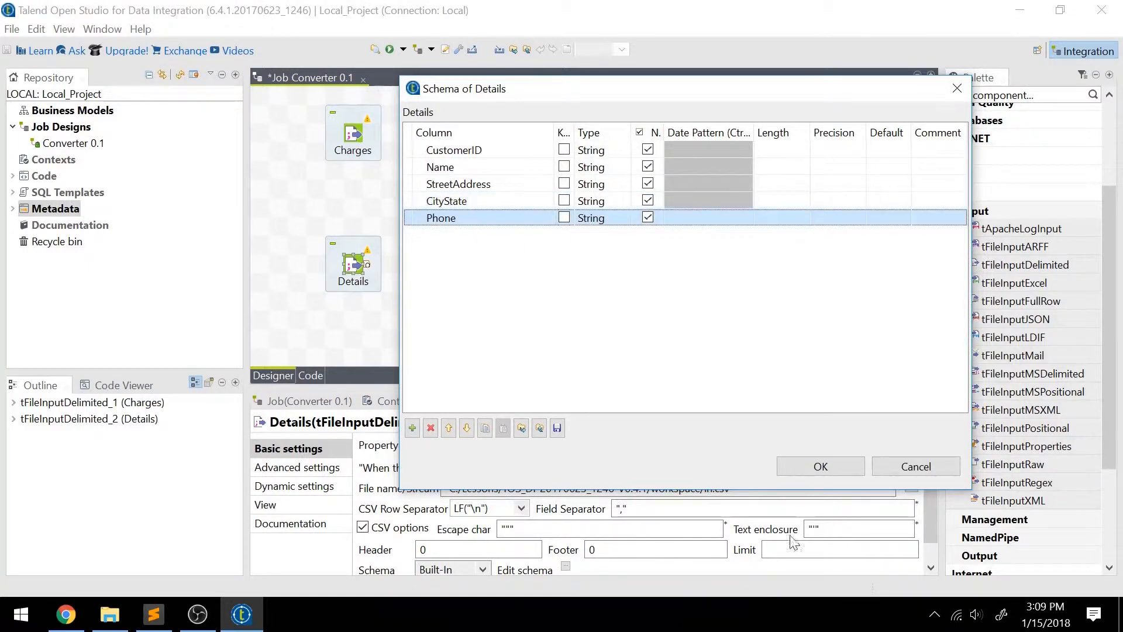
click(846, 468)
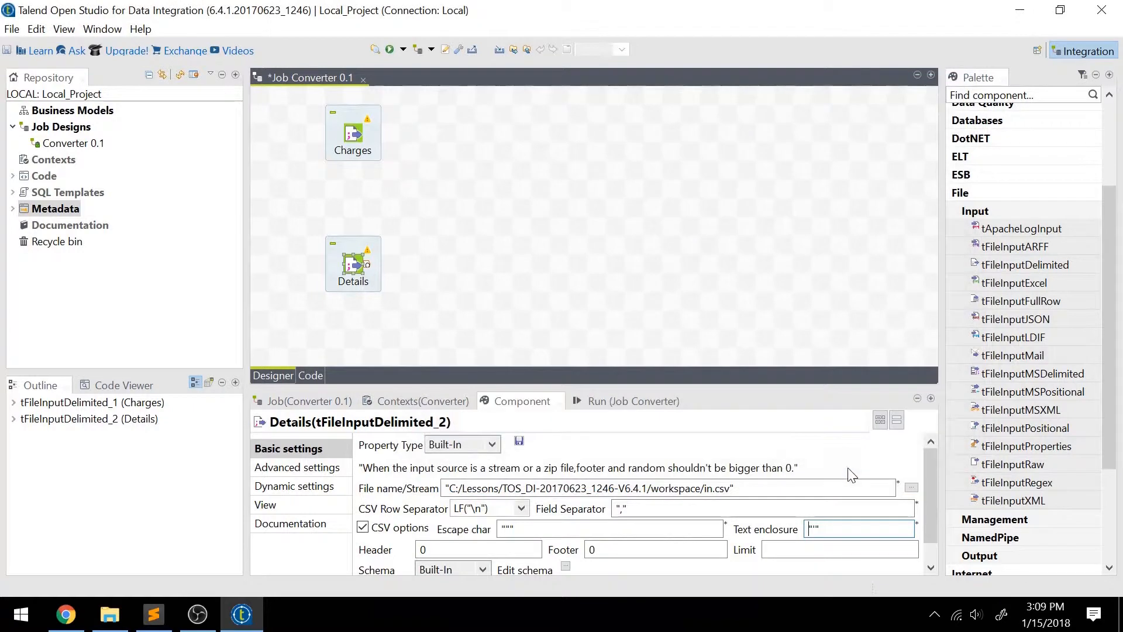
Examine the rows of DETAILS.TXT in Sublime Text for repeated customer IDs and duplicate records.
click(447, 257)
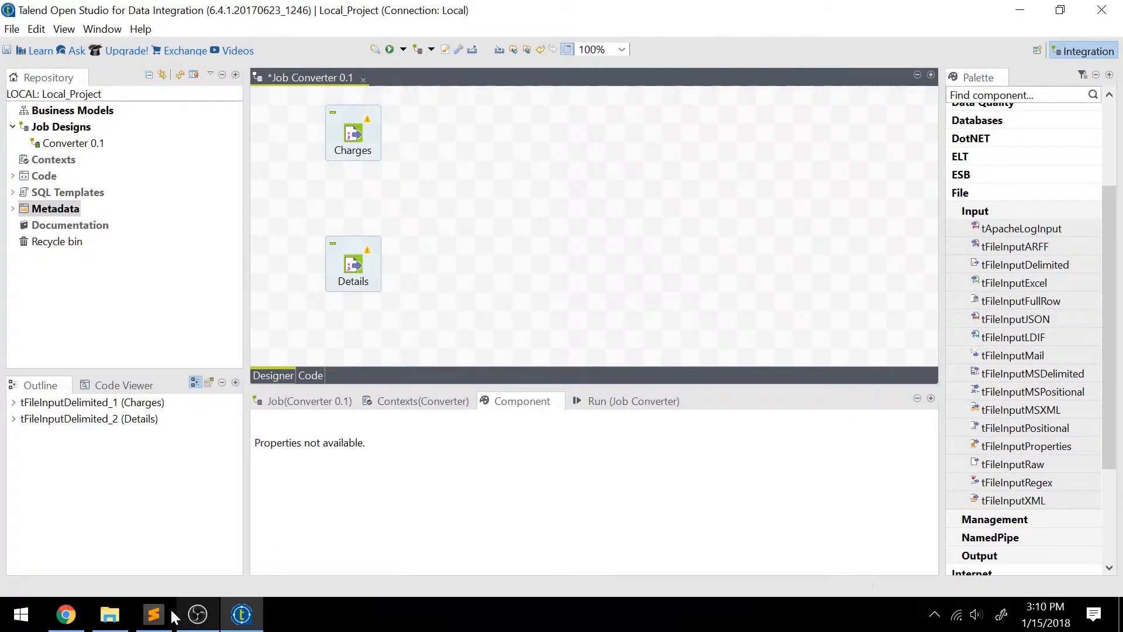
click(153, 615)
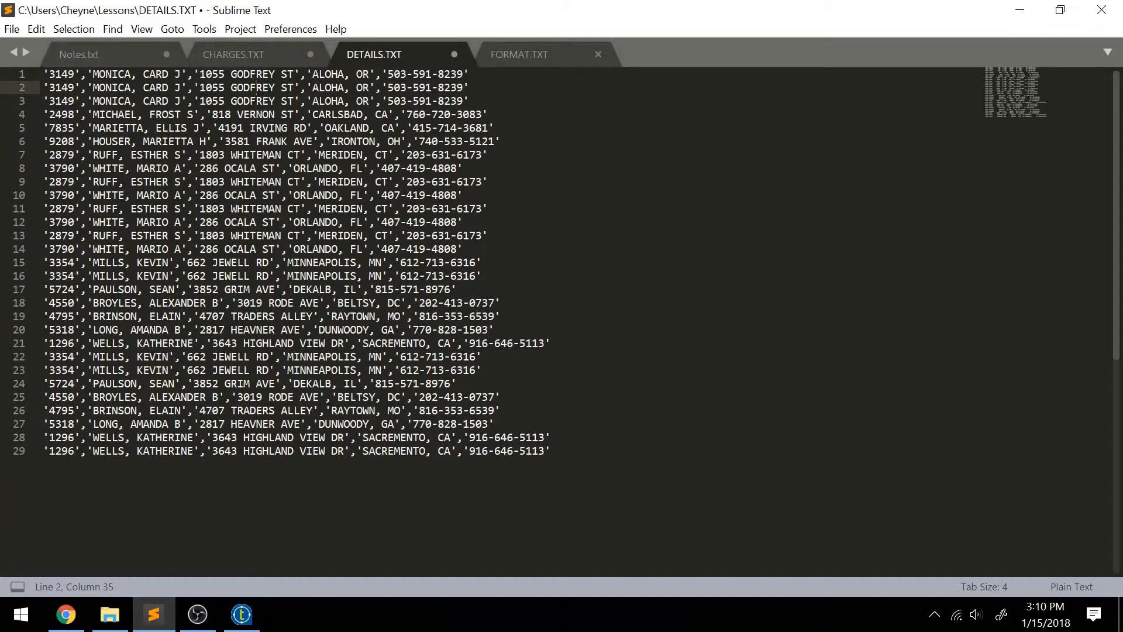
drag(256, 87, 629, 485)
click(629, 485)
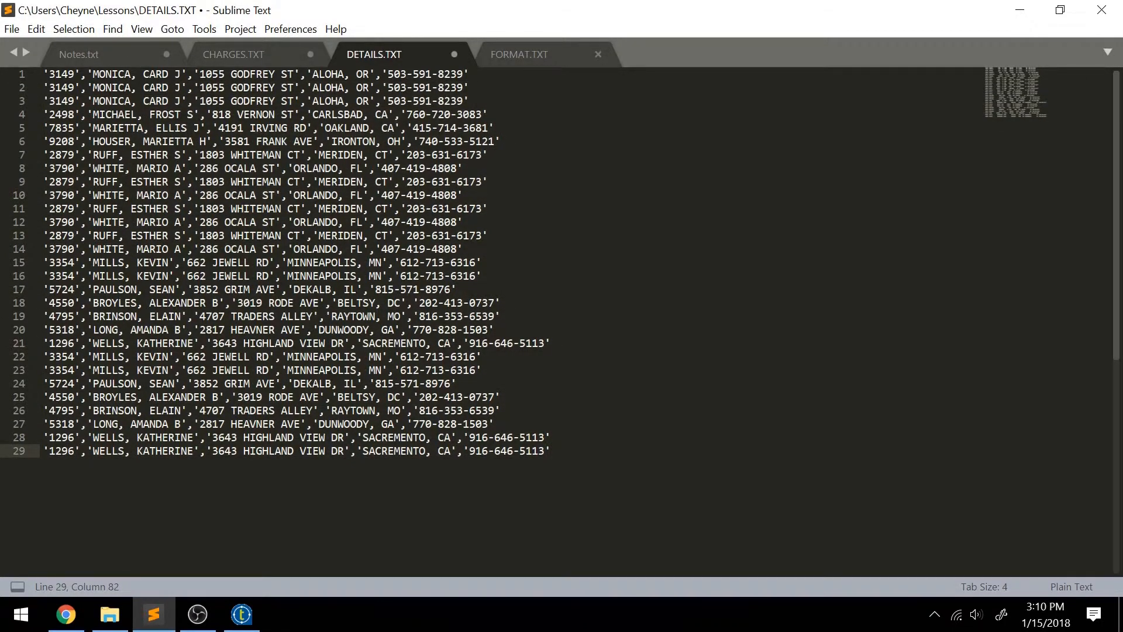
double_click(62, 77)
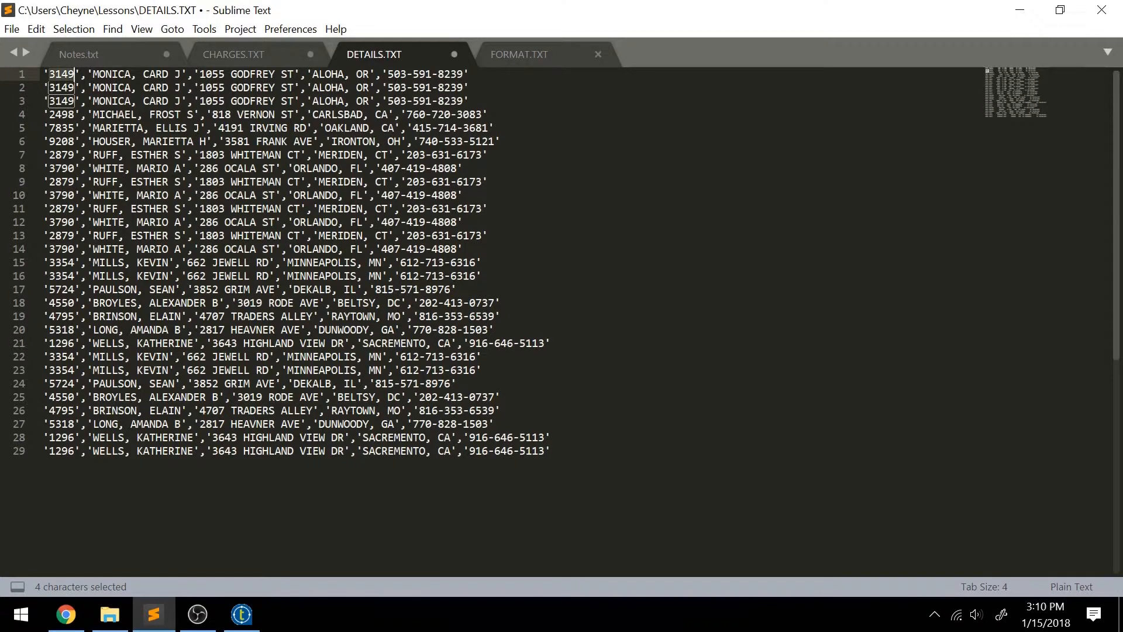
double_click(61, 155)
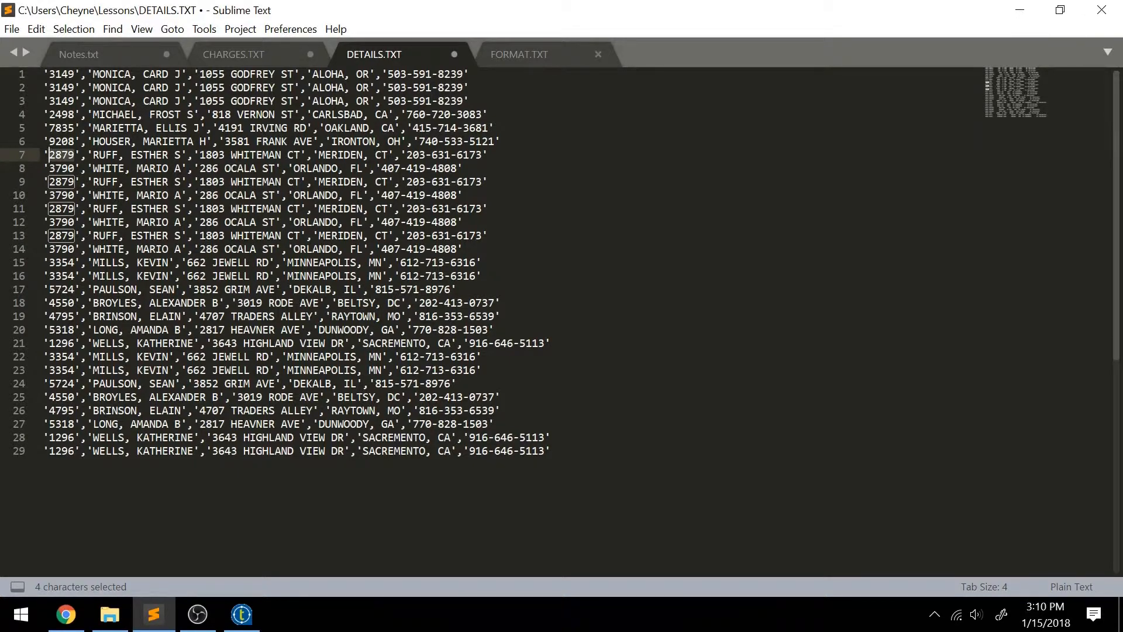
mouse_move(554, 451)
mouse_down()
mouse_move(44, 437)
mouse_move(57, 74)
mouse_move(44, 74)
mouse_move(44, 462)
mouse_move(43, 74)
mouse_move(44, 450)
mouse_move(549, 450)
mouse_up()
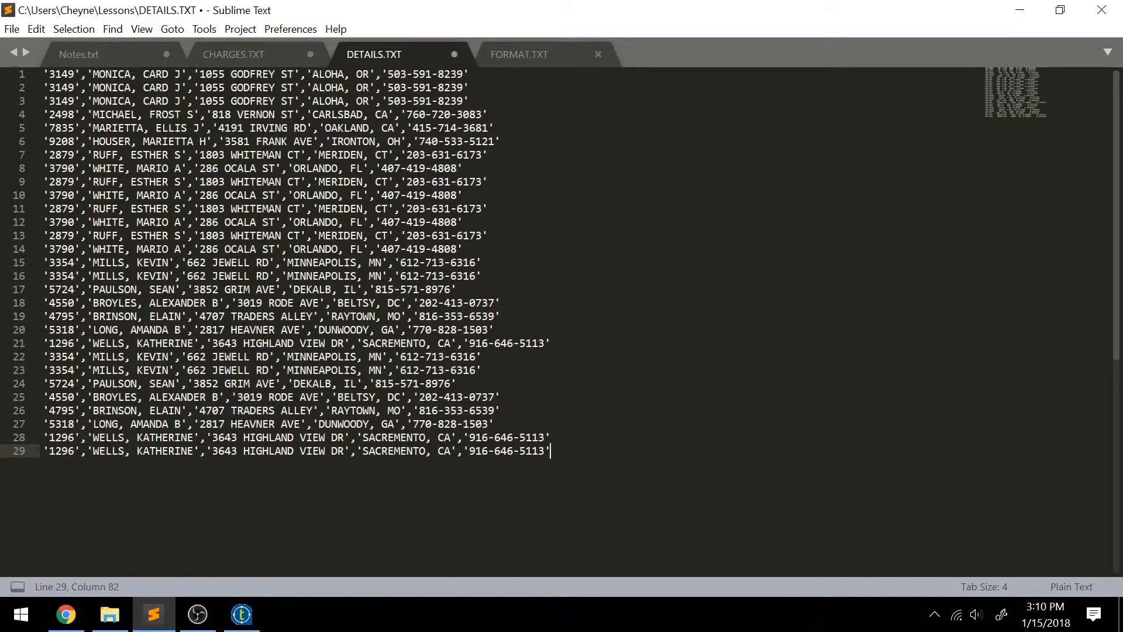
drag(550, 450, 37, 86)
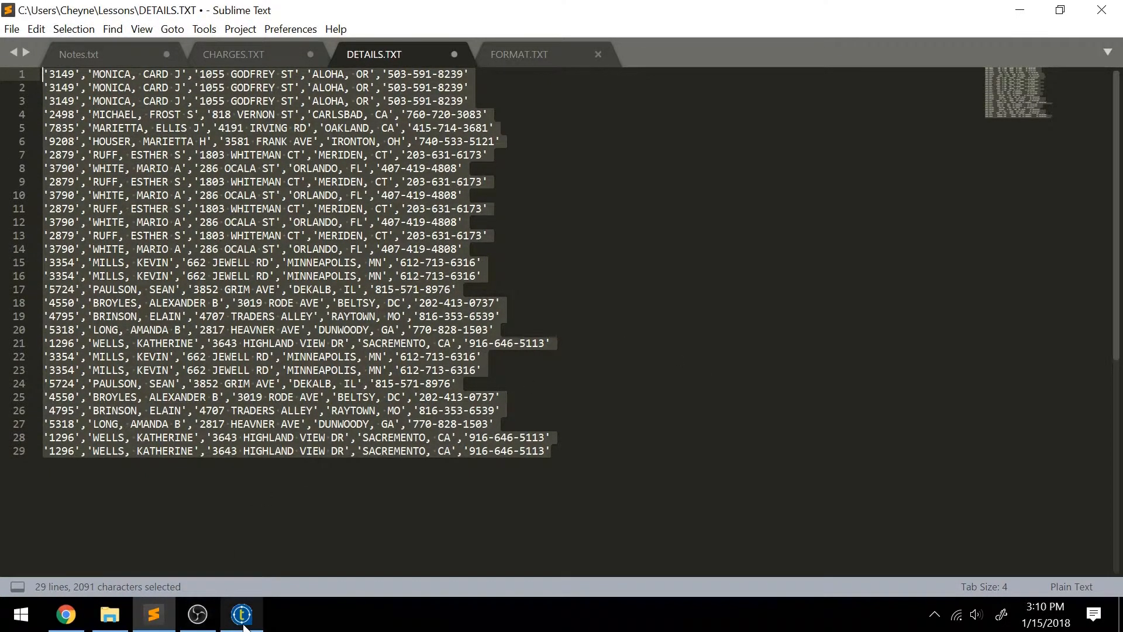
Return to Talend and search the component palette for "unique".
click(229, 602)
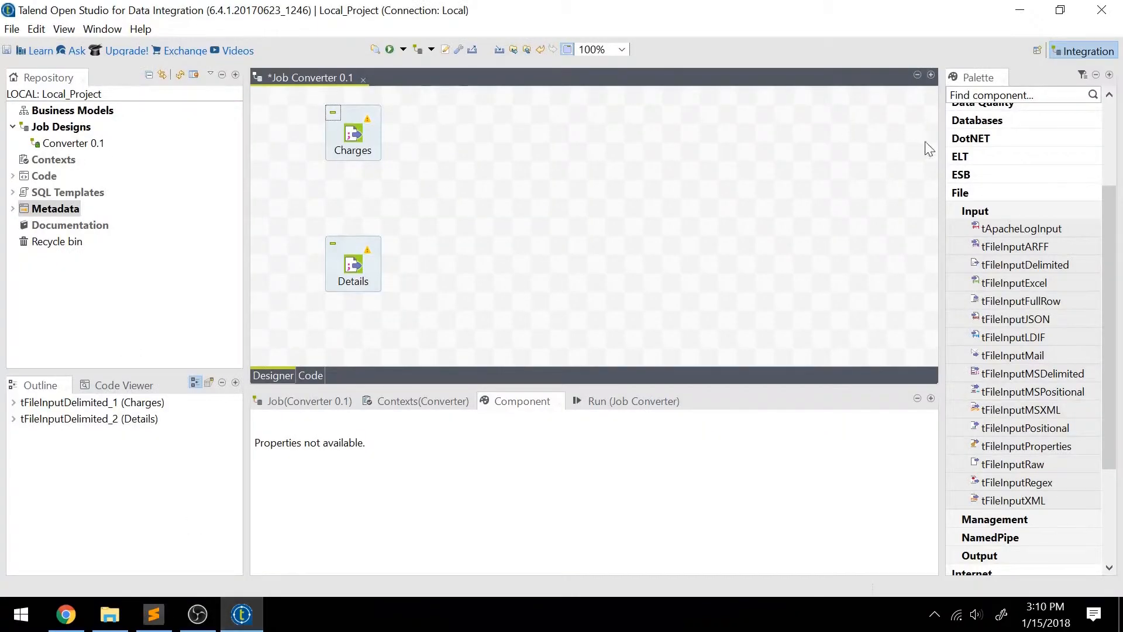
click(1001, 95)
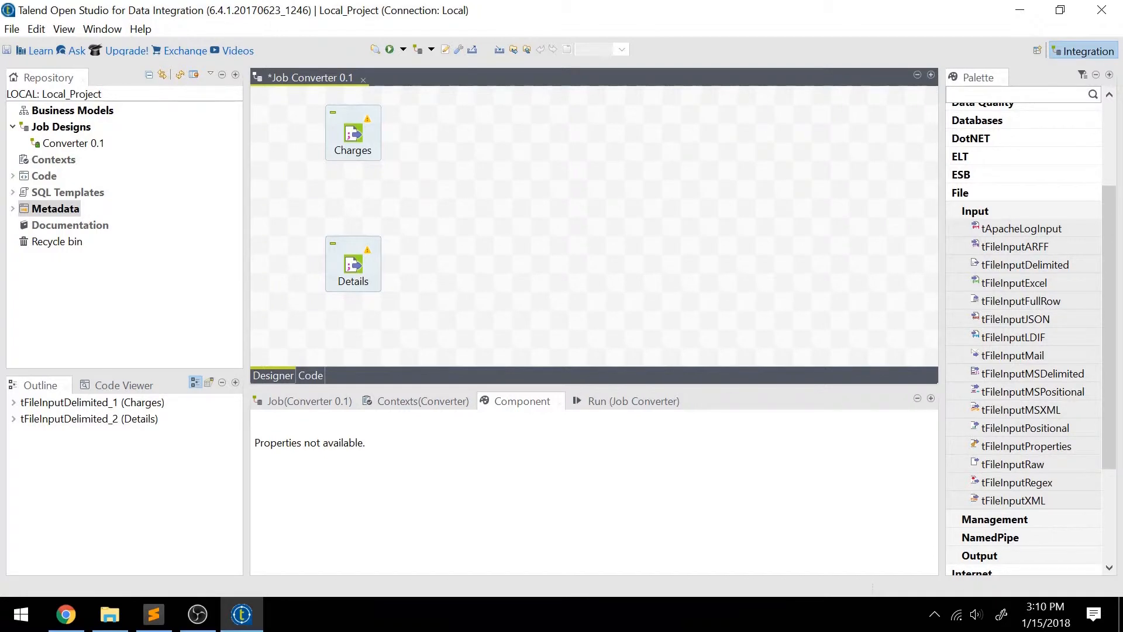
key(Return)
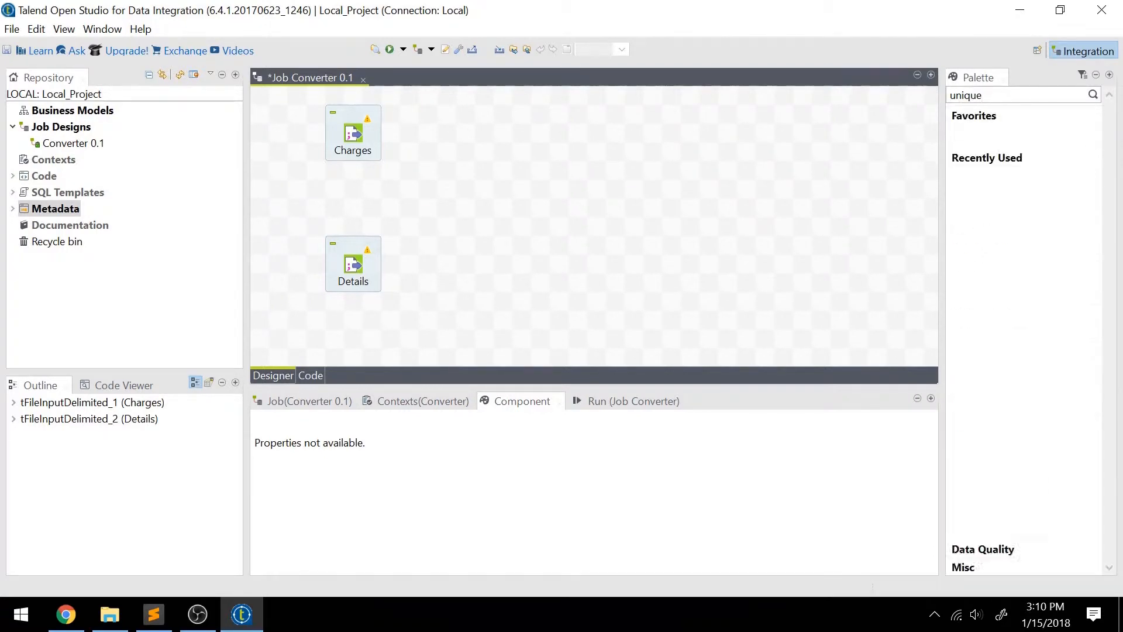
Add a tUniqRow component to the right of Details and label it Remove Dupes.
drag(1012, 169, 501, 266)
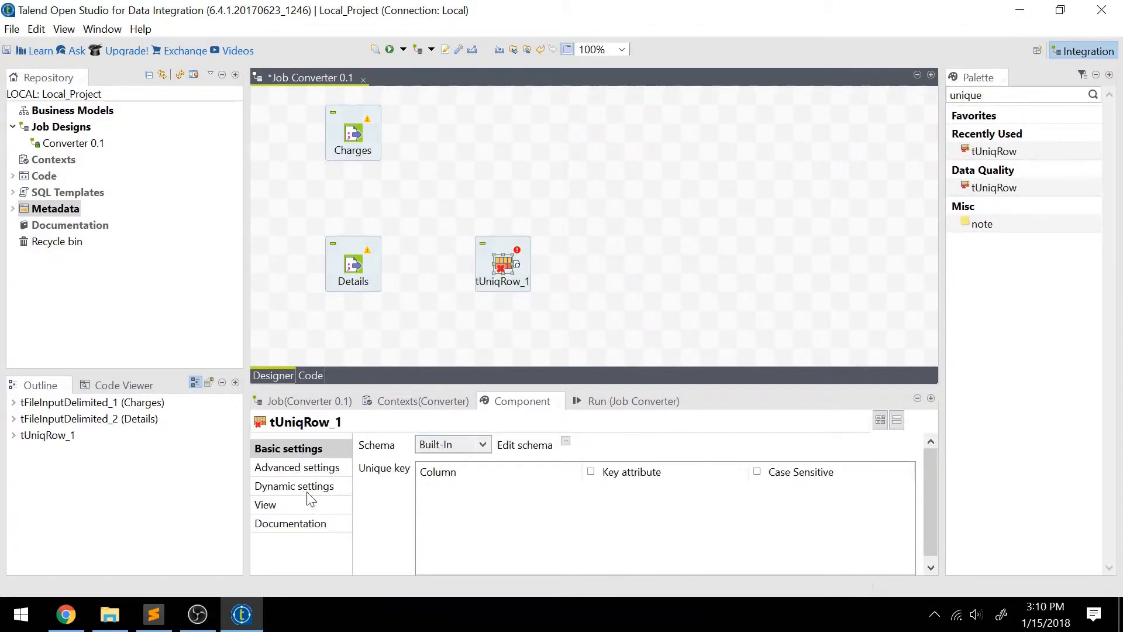
click(298, 509)
drag(541, 445, 416, 441)
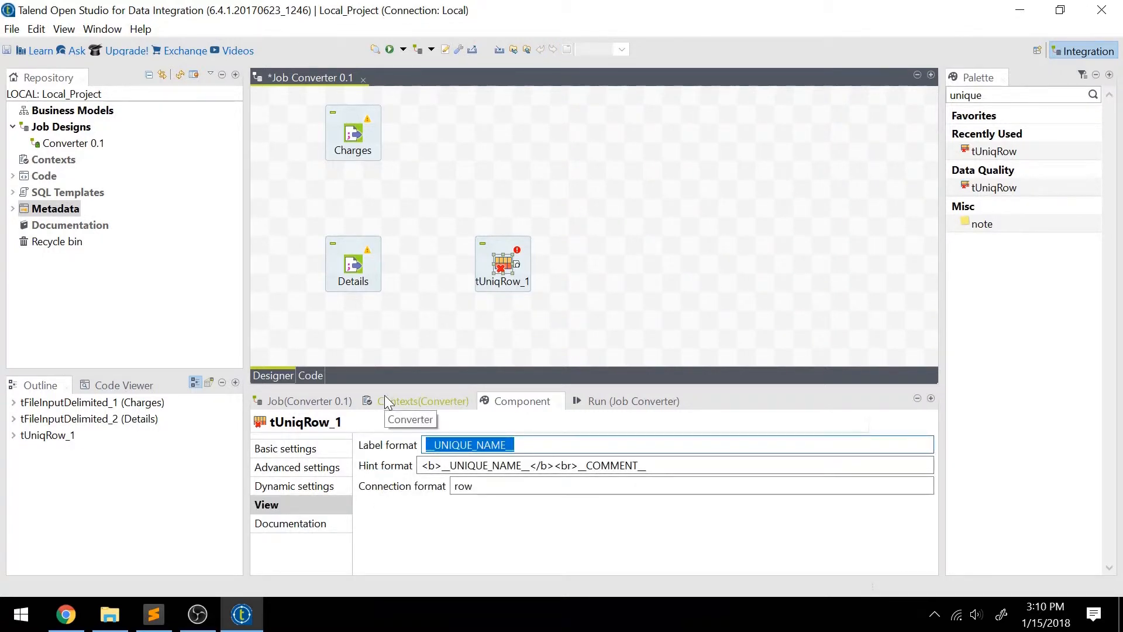
text(Remove D)
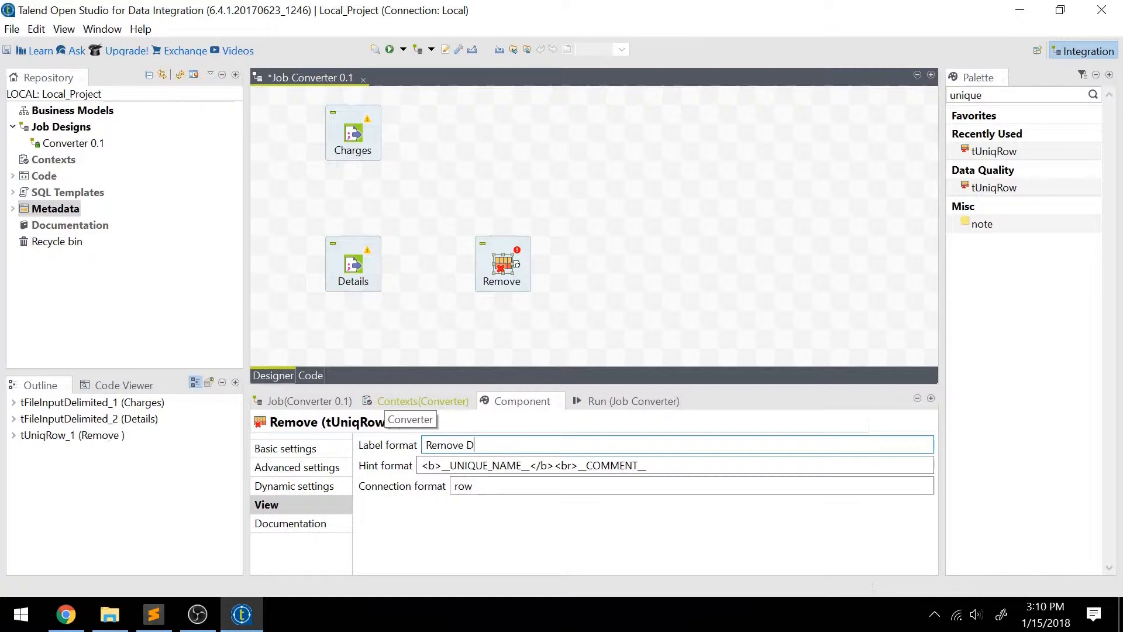
text(upes)
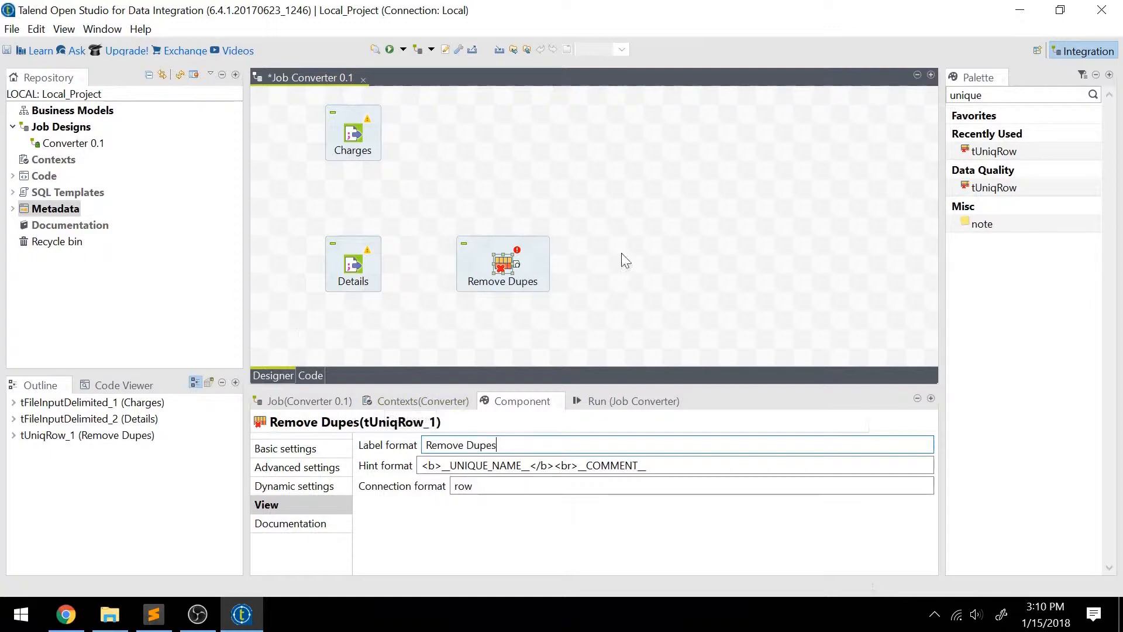
Connect Details to Remove Dupes with a Main row and inspect the connection's schema.
click(355, 264)
click(478, 272)
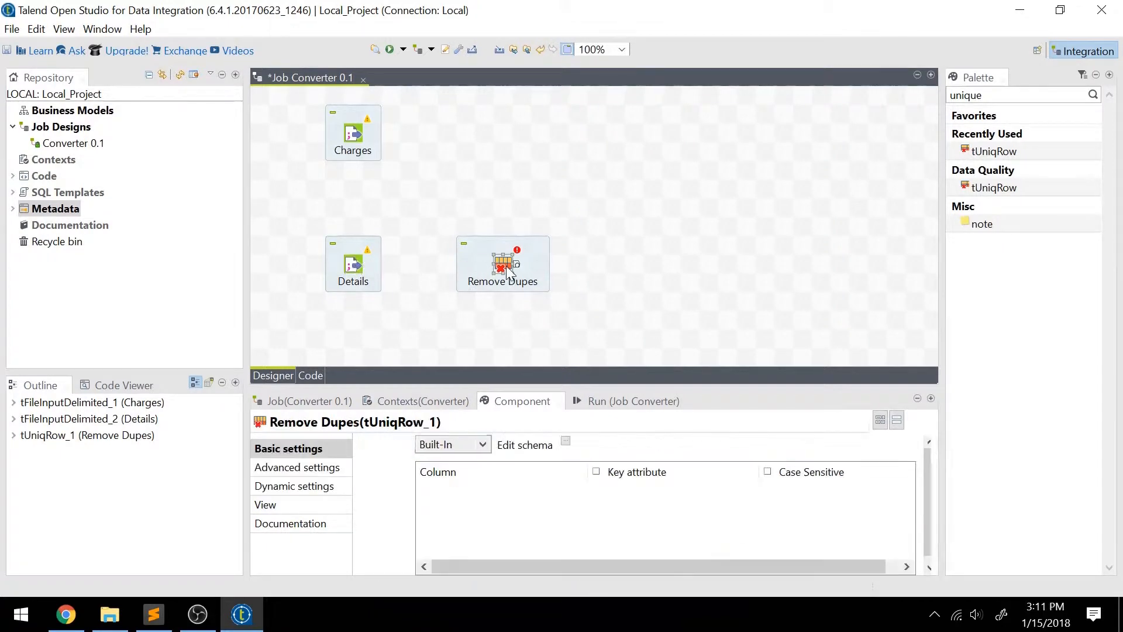
click(356, 264)
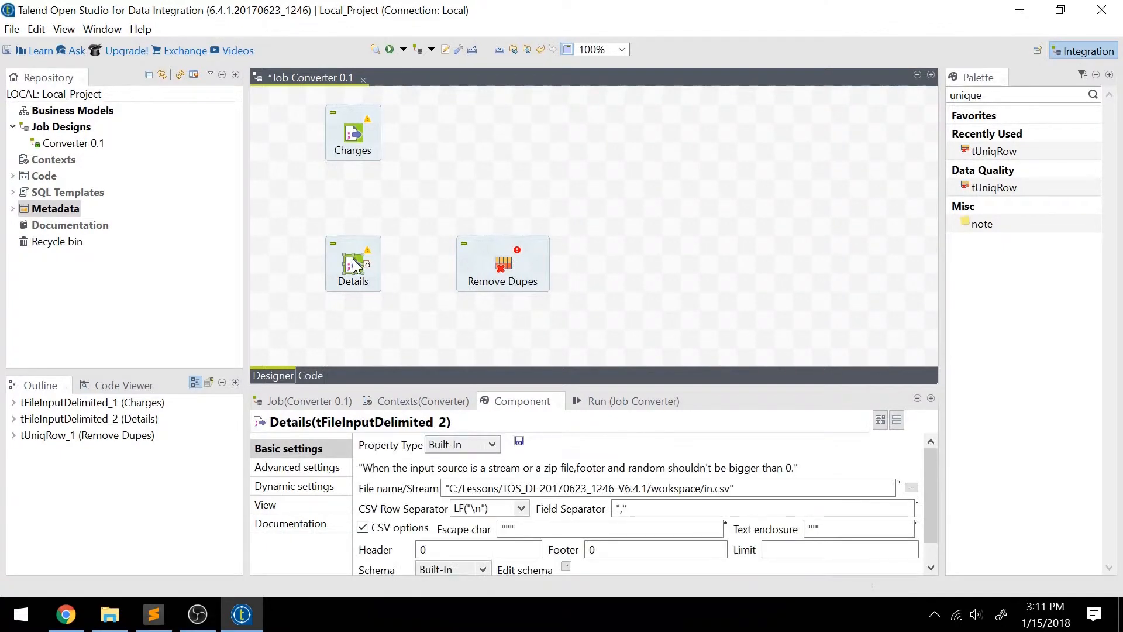
mouse_move(356, 265)
mouse_down()
mouse_move(458, 269)
mouse_move(436, 307)
mouse_move(507, 274)
mouse_up()
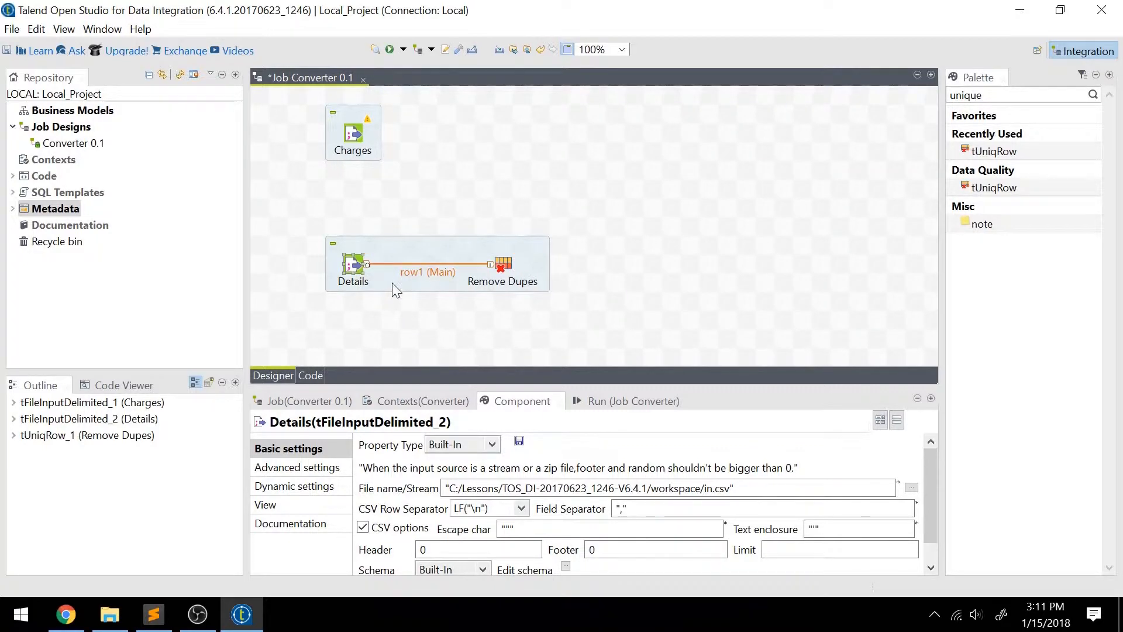
click(420, 265)
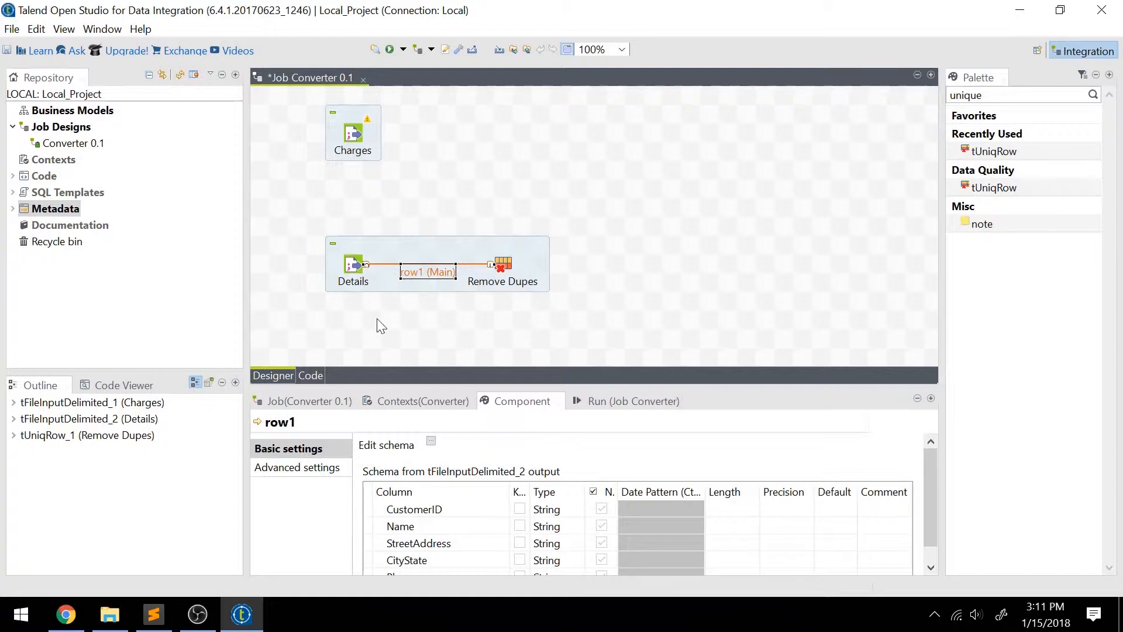
click(377, 318)
click(429, 278)
click(420, 317)
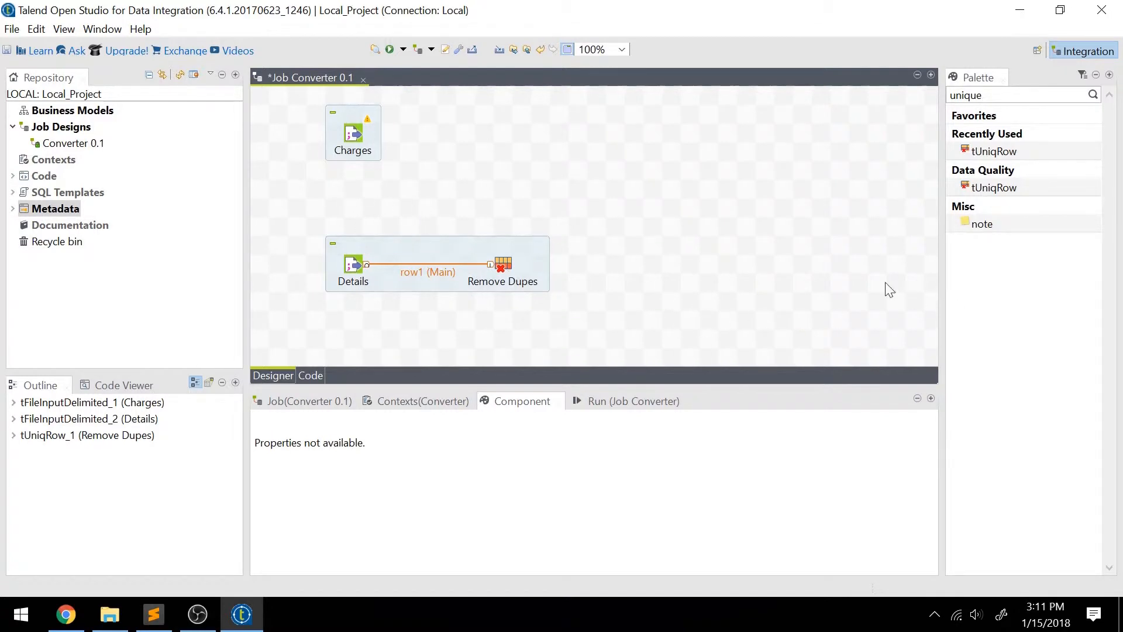
Review and accept the Remove Dupes schema, then set CustomerID as its unique key attribute.
click(503, 265)
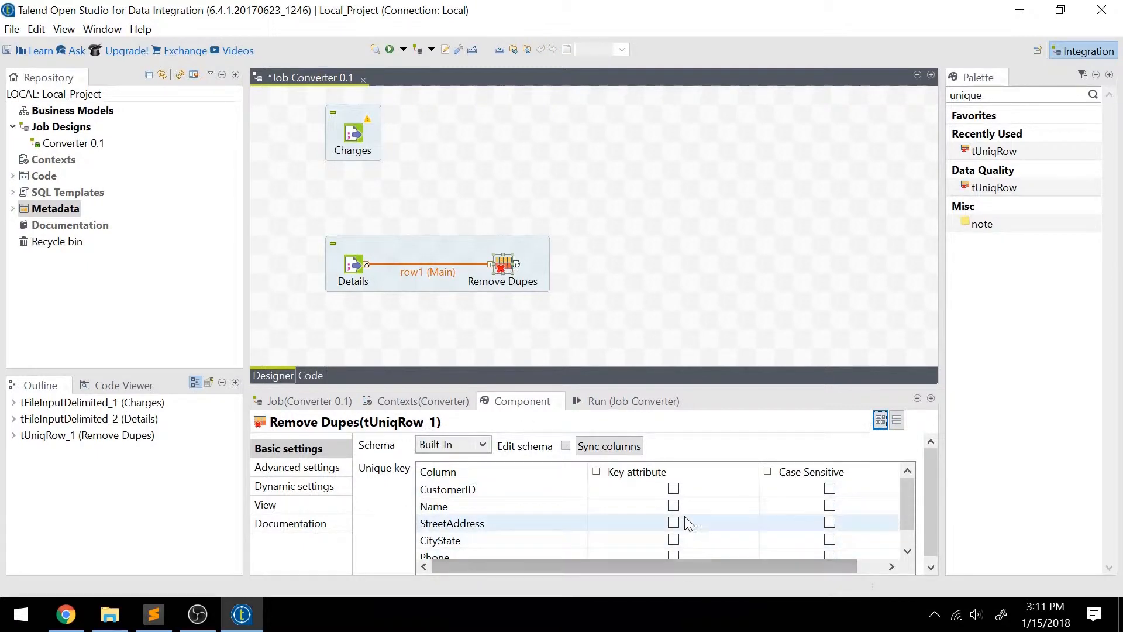
click(565, 446)
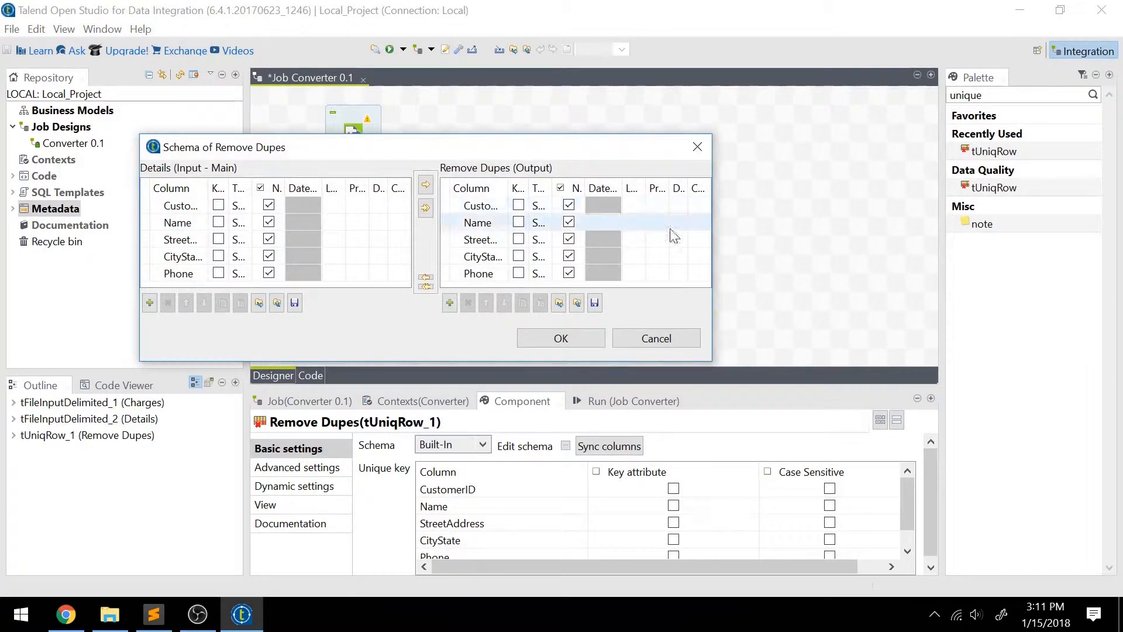
click(573, 339)
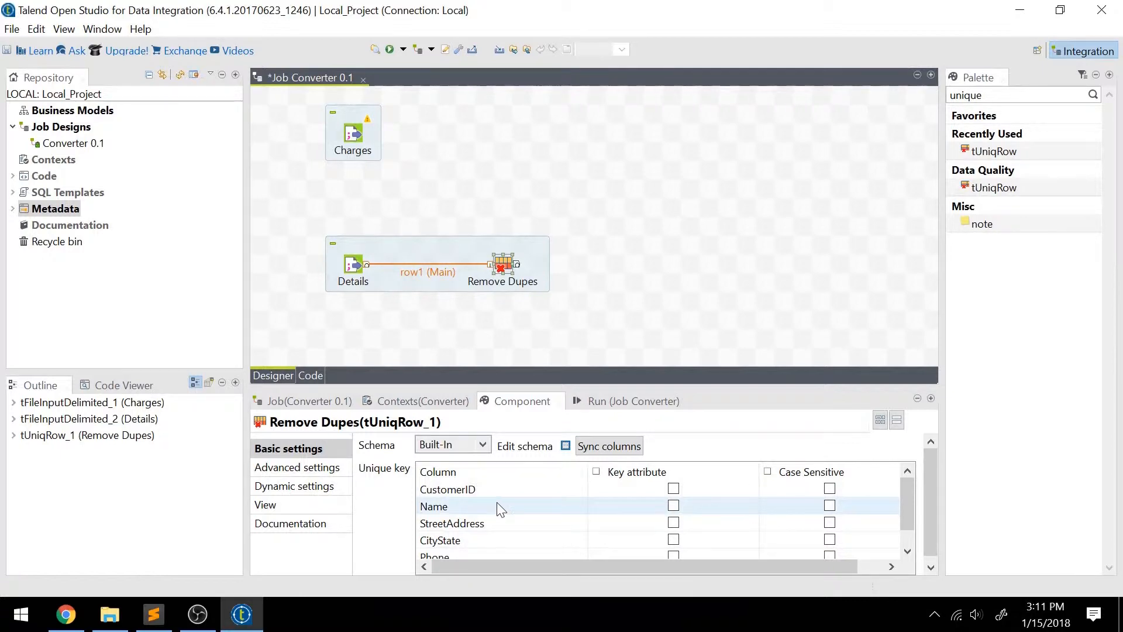
click(674, 489)
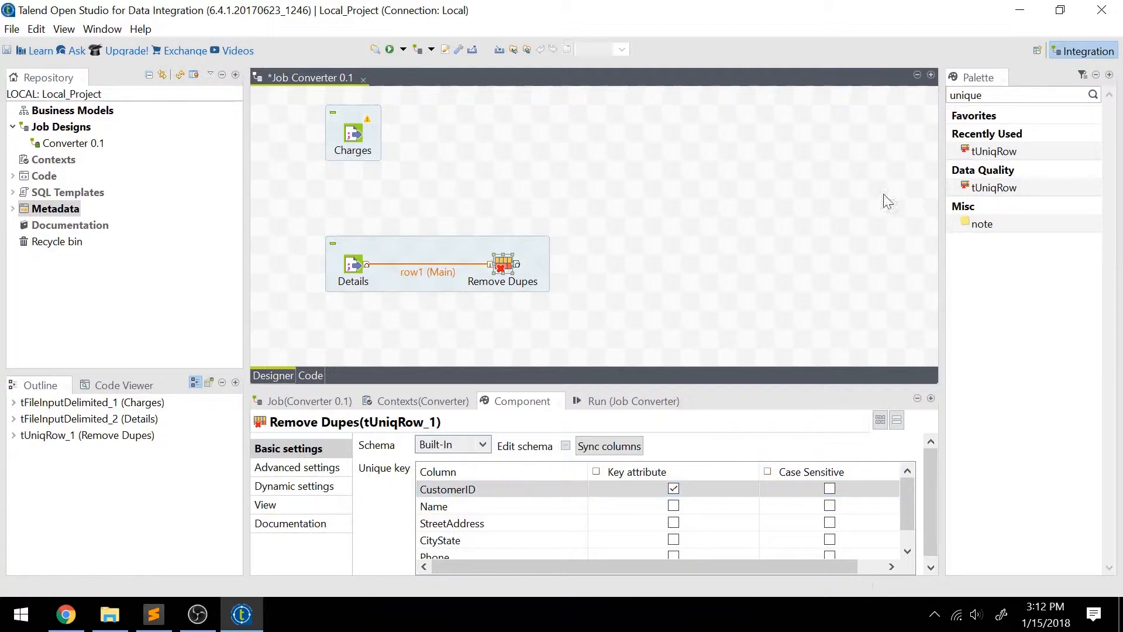
Move Charges down closer to Details and add a tMap component level with it on the right side of the job.
drag(353, 133, 353, 171)
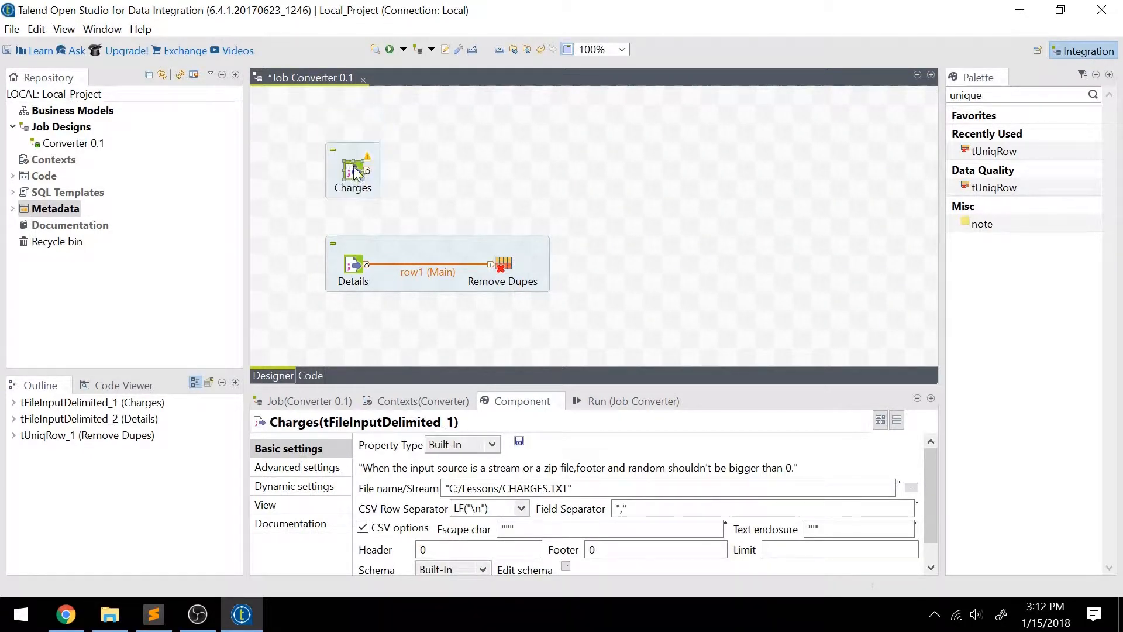
click(426, 177)
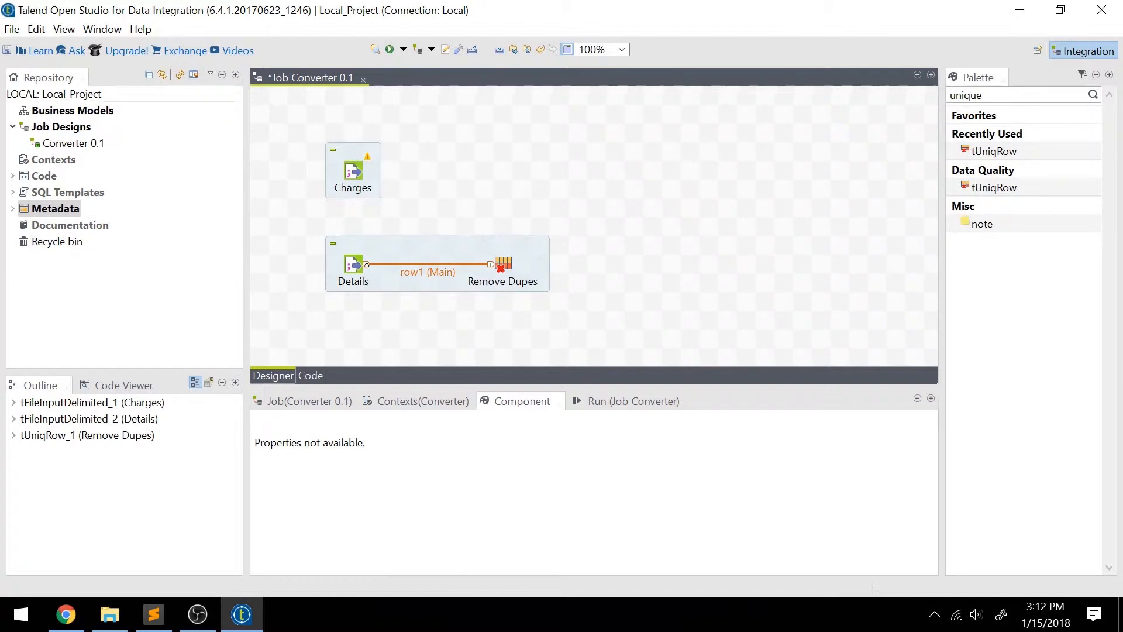
click(993, 95)
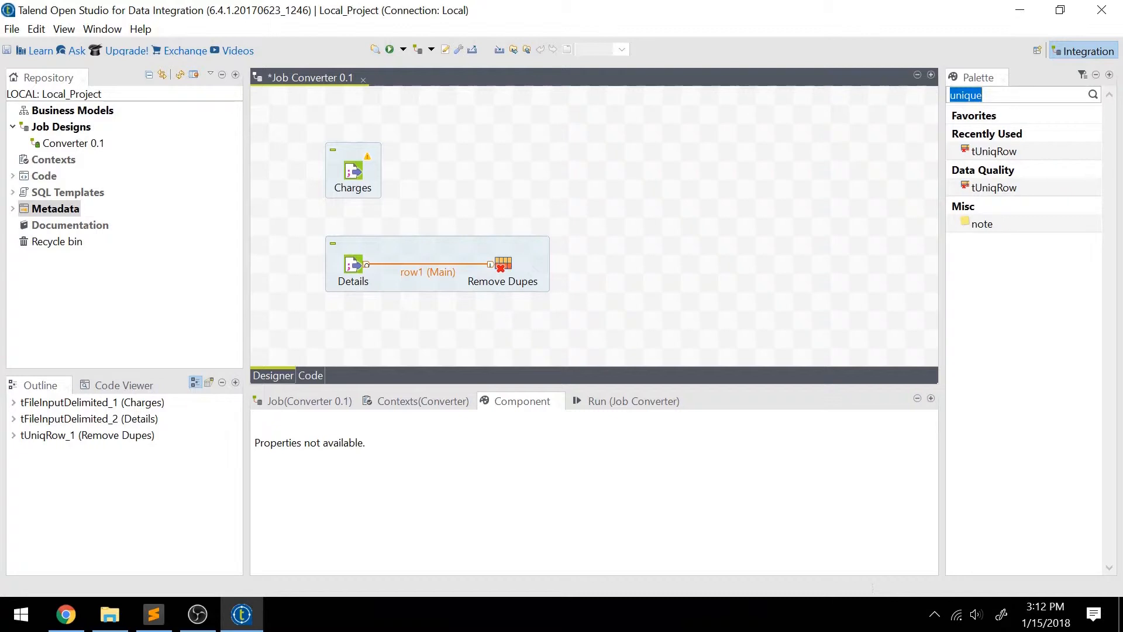
text(tmap)
key(Return)
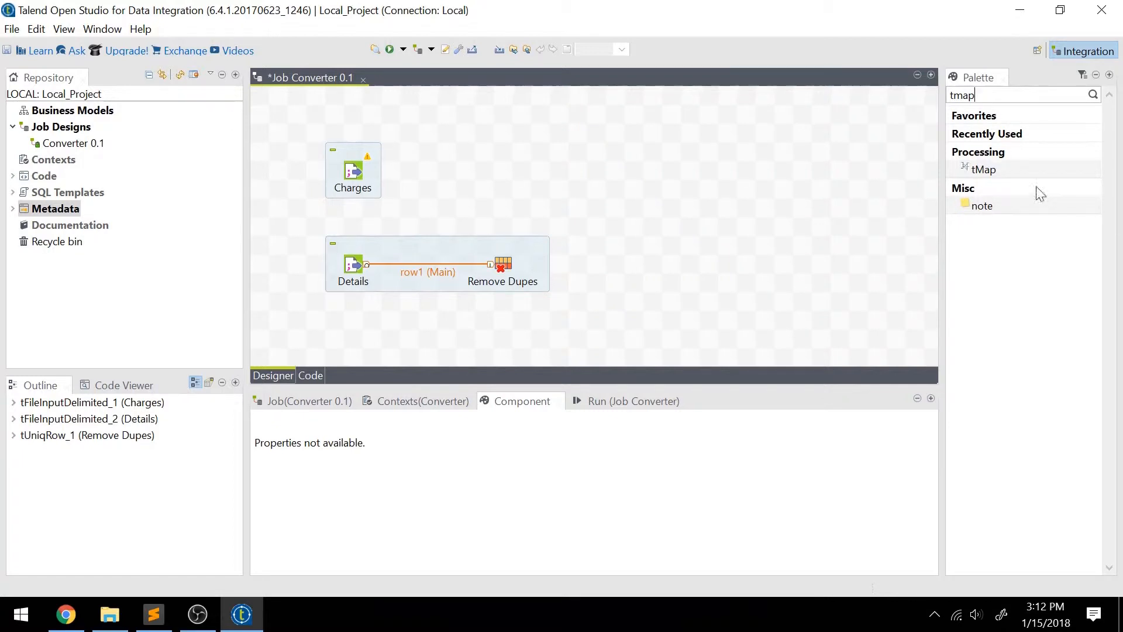
drag(1018, 171, 690, 175)
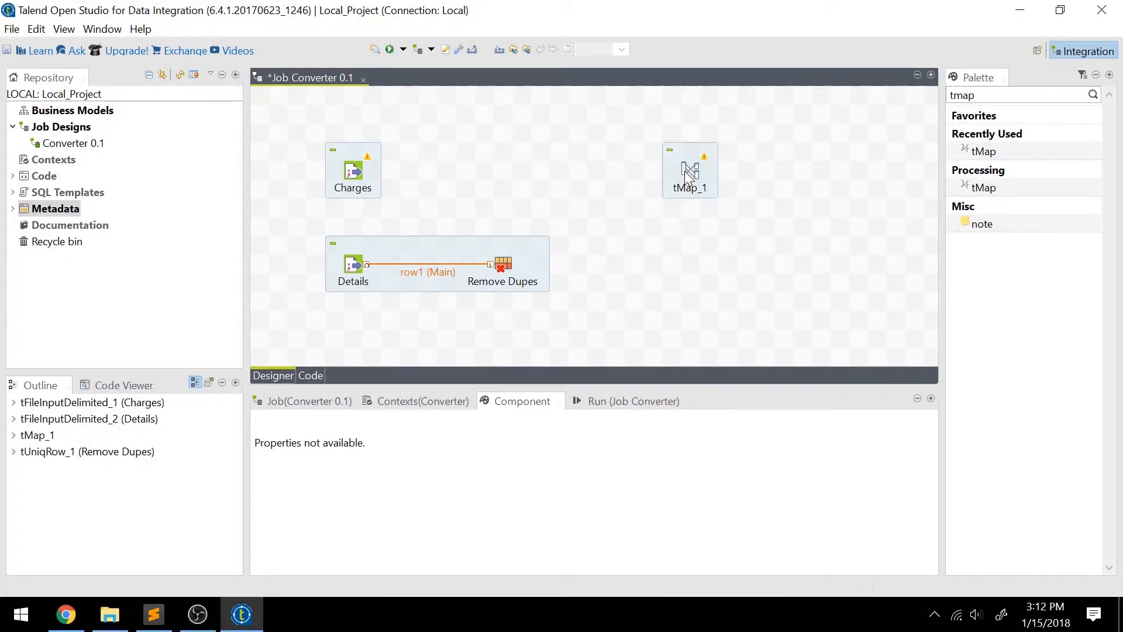
Label the tMap component Combine Everything.
click(693, 173)
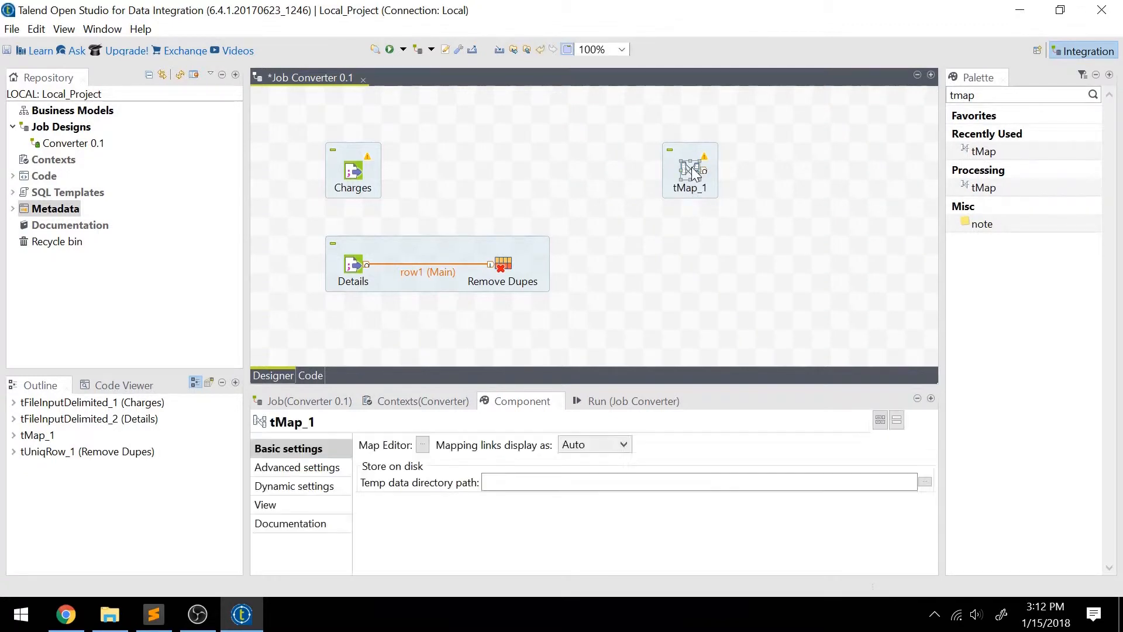
click(296, 505)
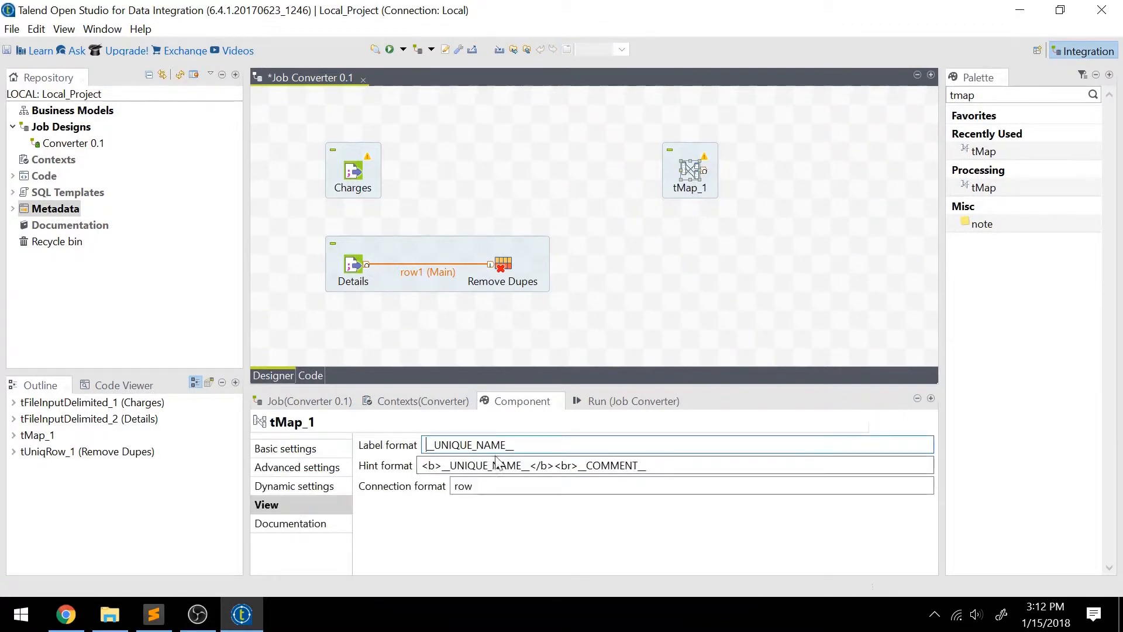
drag(518, 446, 402, 440)
text(C)
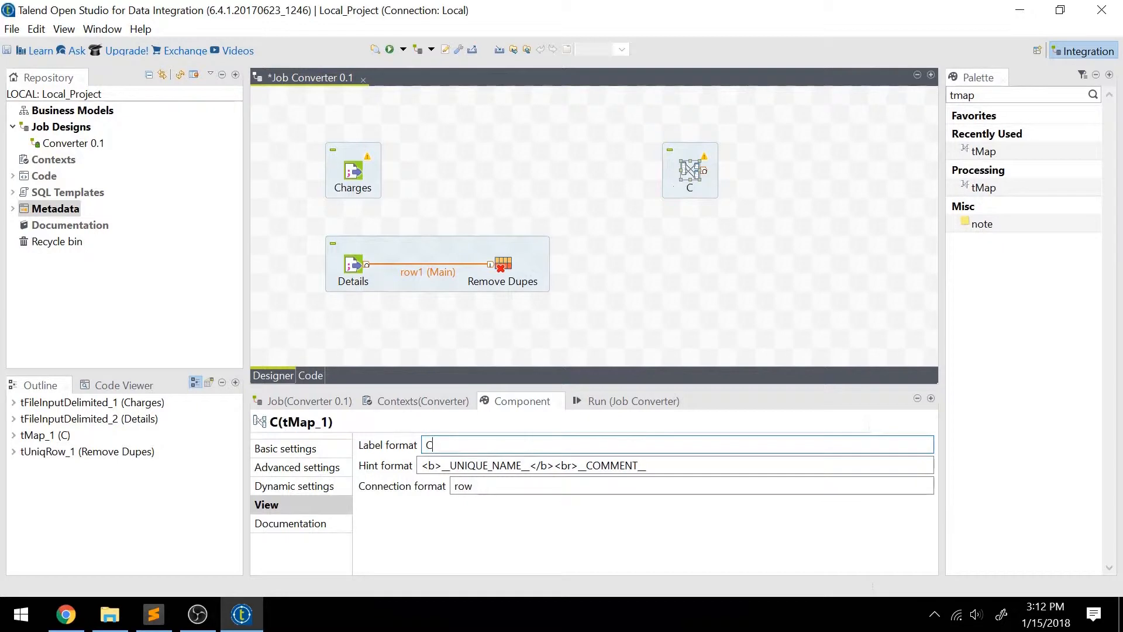
text(ombine Everything)
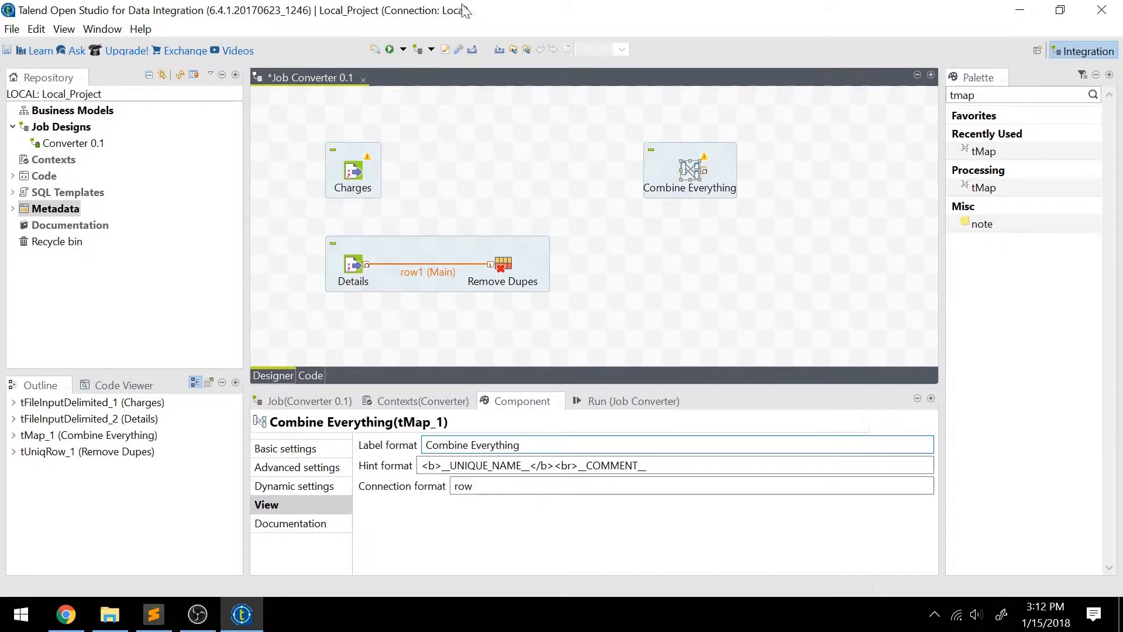
click(679, 217)
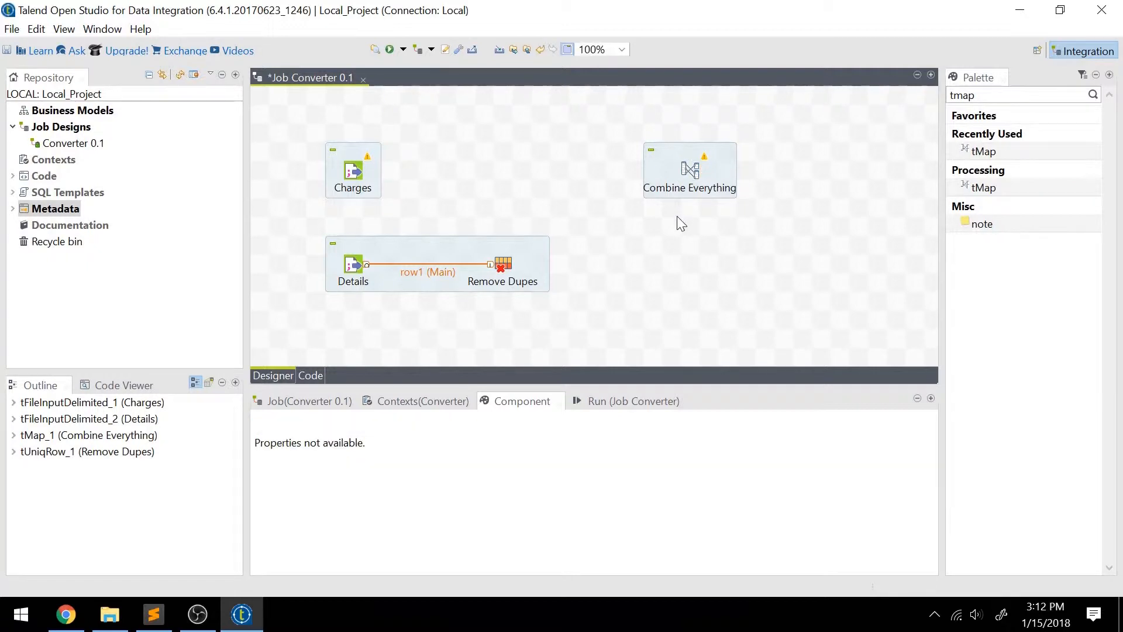
click(691, 175)
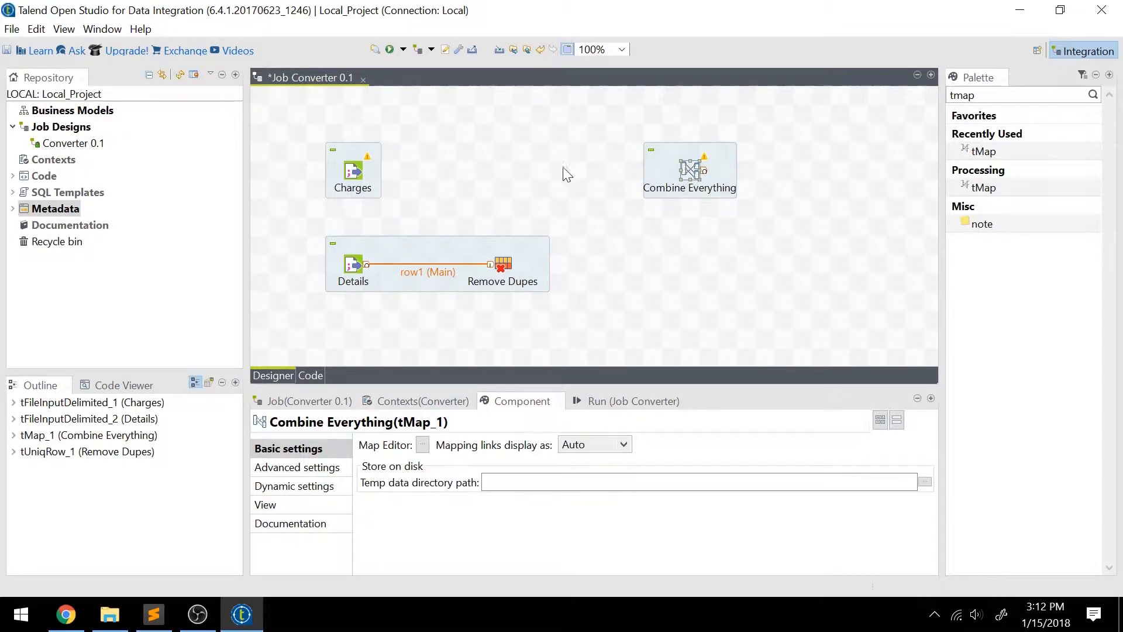
click(639, 205)
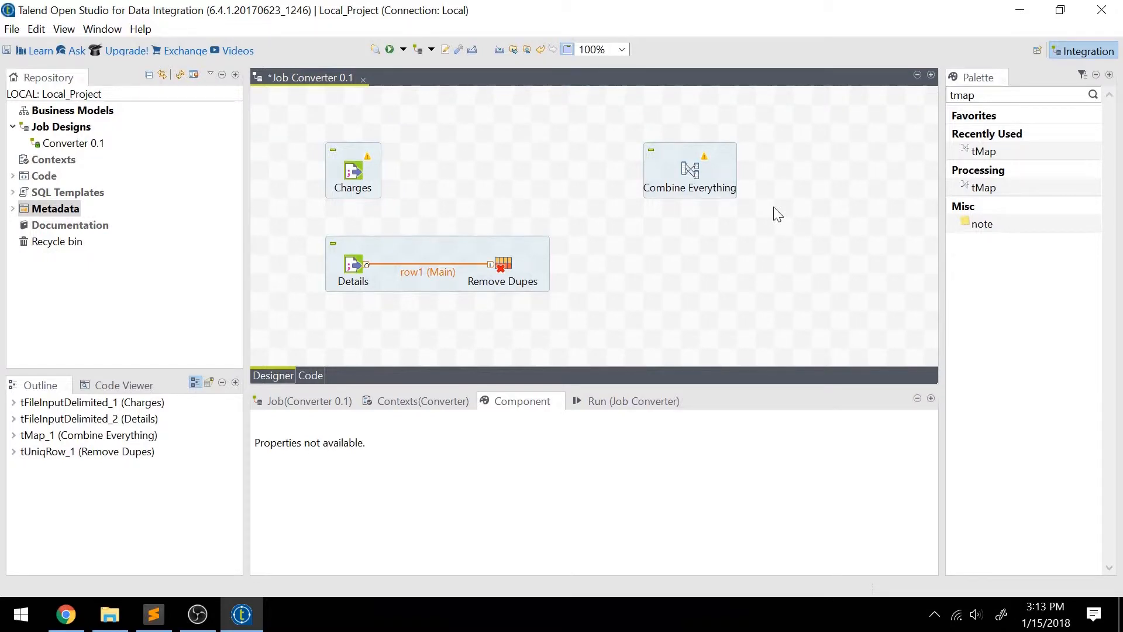
Connect the Uniques output of Remove Dupes to Combine Everything and connect Charges to it as a Lookup row.
click(486, 270)
drag(517, 265, 688, 174)
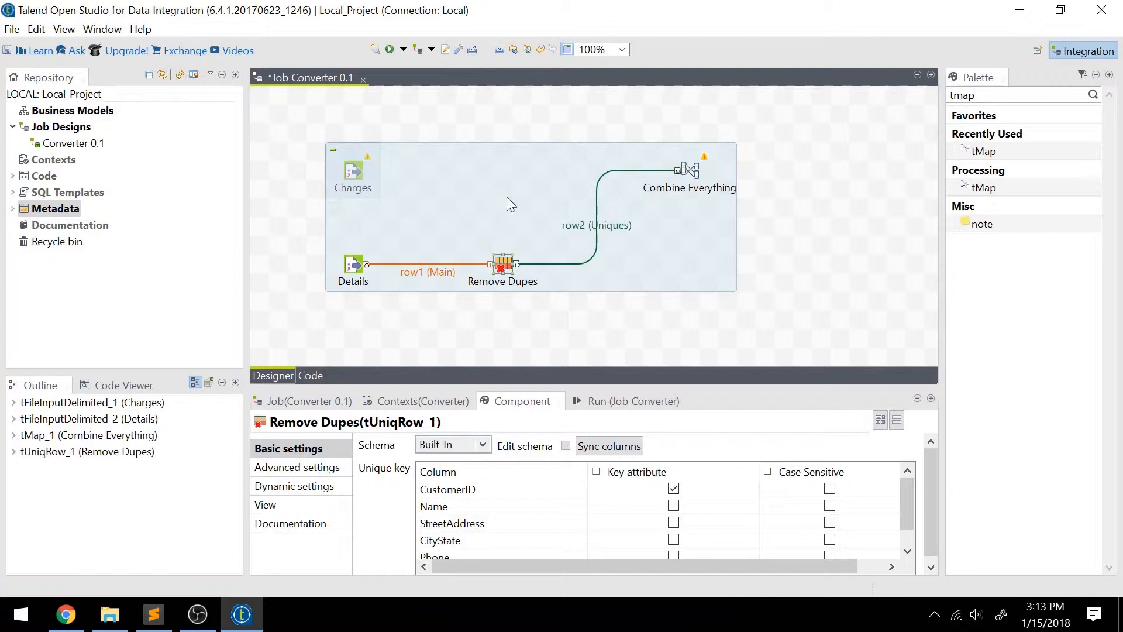
click(349, 176)
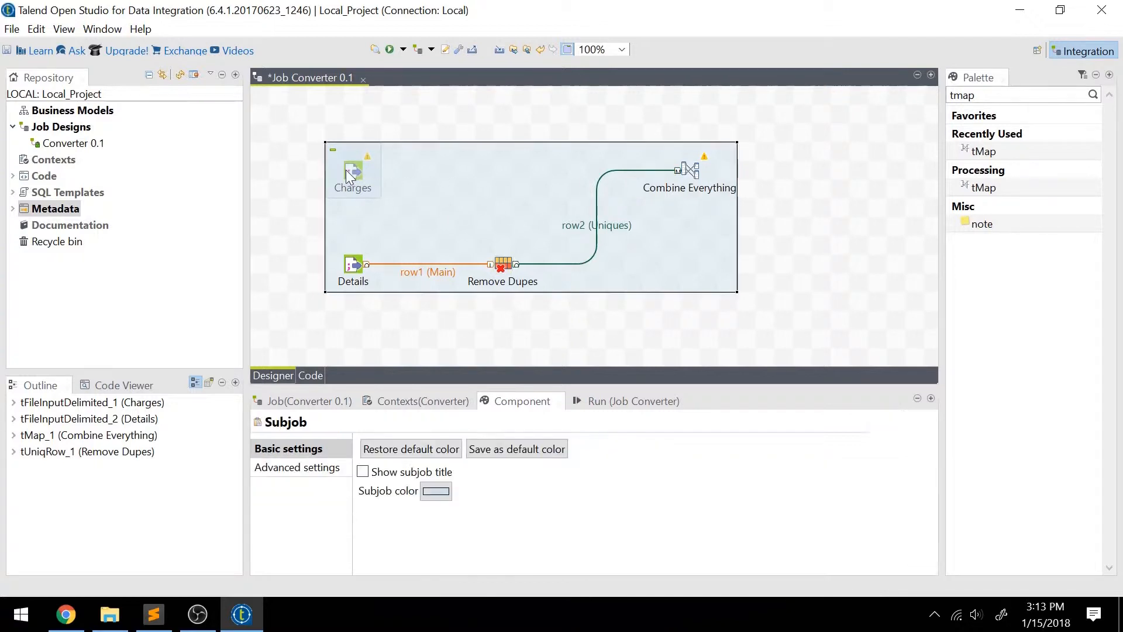
drag(395, 176, 701, 171)
click(352, 174)
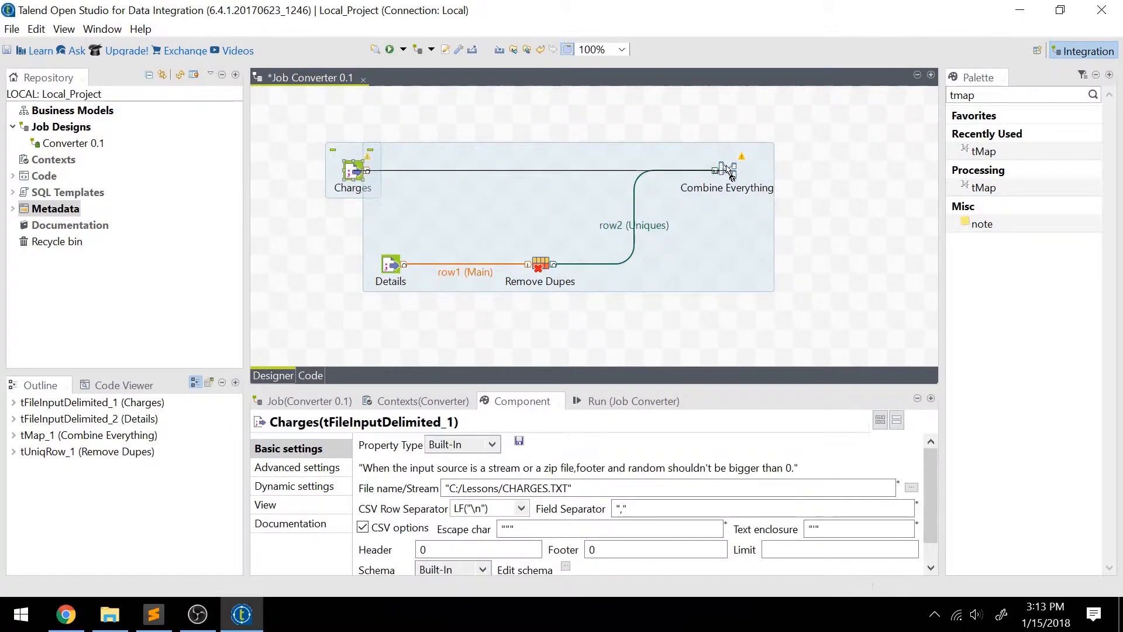
Align the Charges component directly above Details in the job design.
click(357, 175)
drag(357, 172, 393, 170)
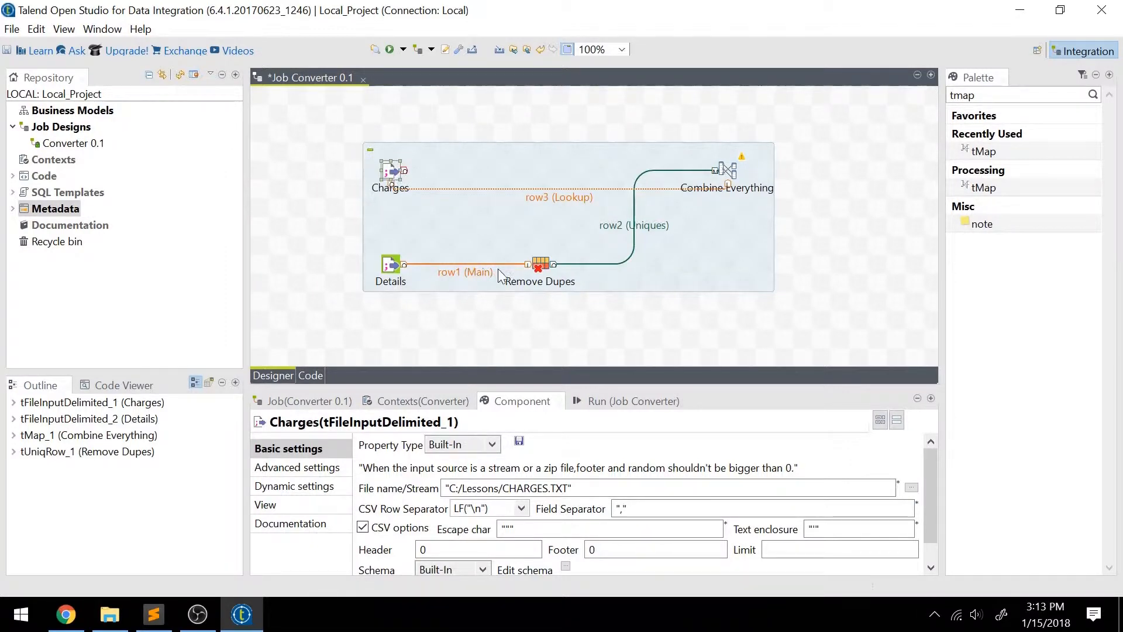
click(725, 171)
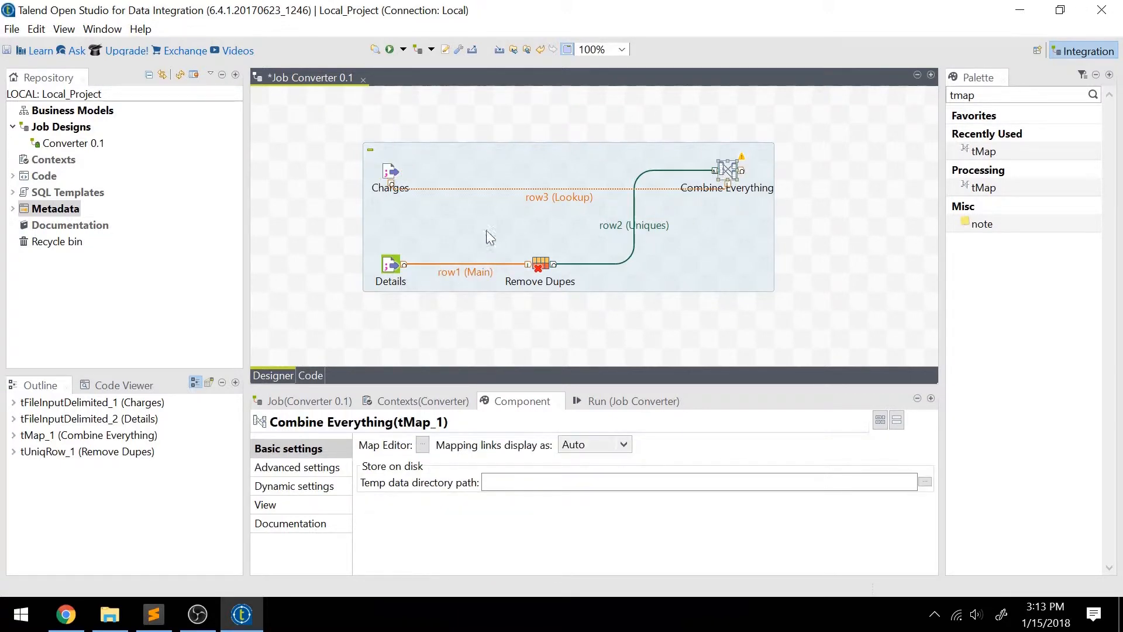
click(390, 175)
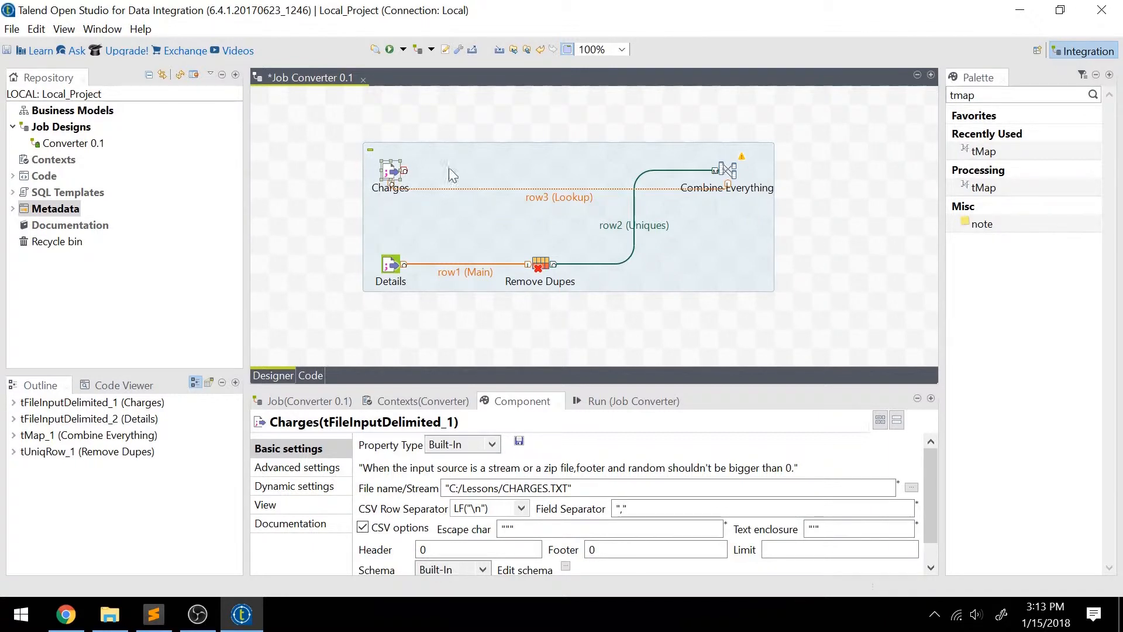
Switch to Sublime Text and examine the rows of CHARGES.TXT for how charges repeat per customer ID.
click(157, 623)
click(261, 52)
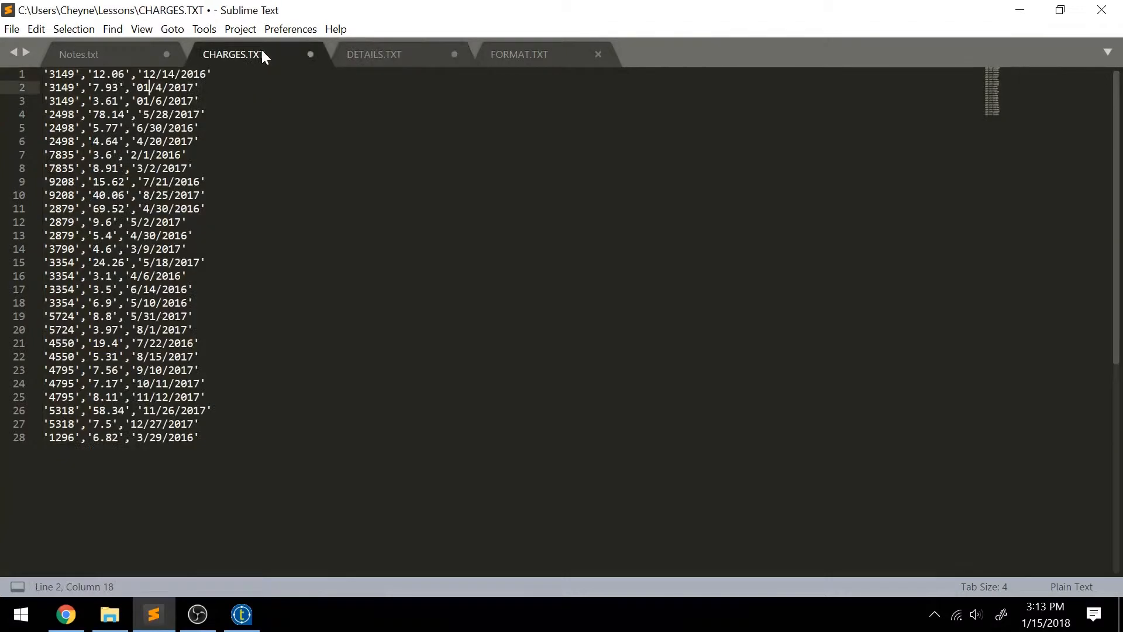
click(213, 74)
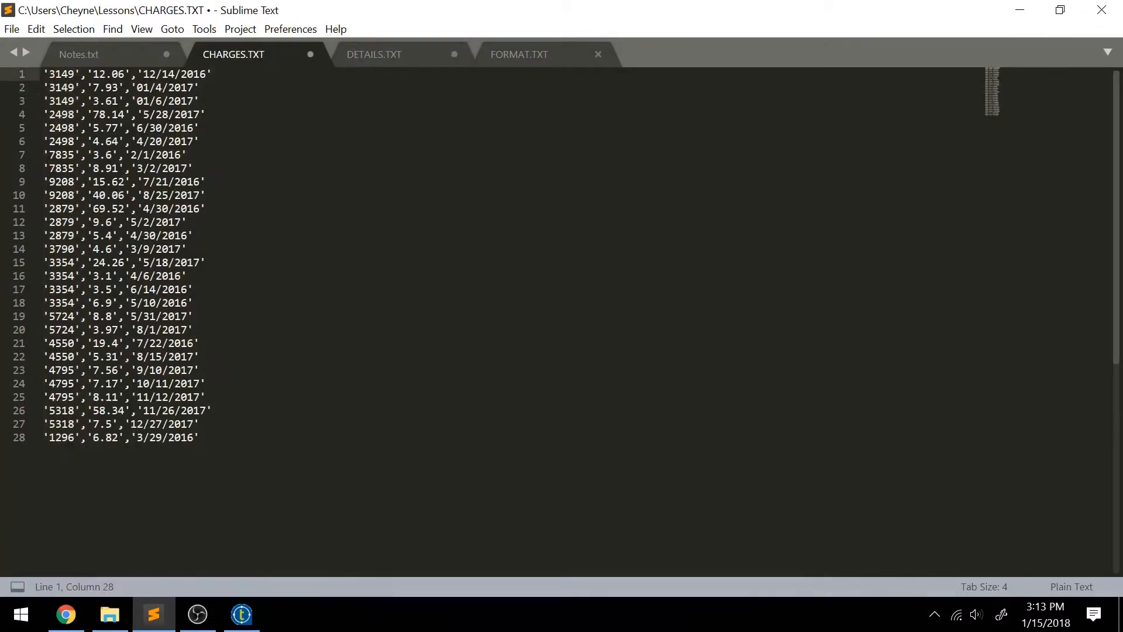
key(Down)
key(Down)
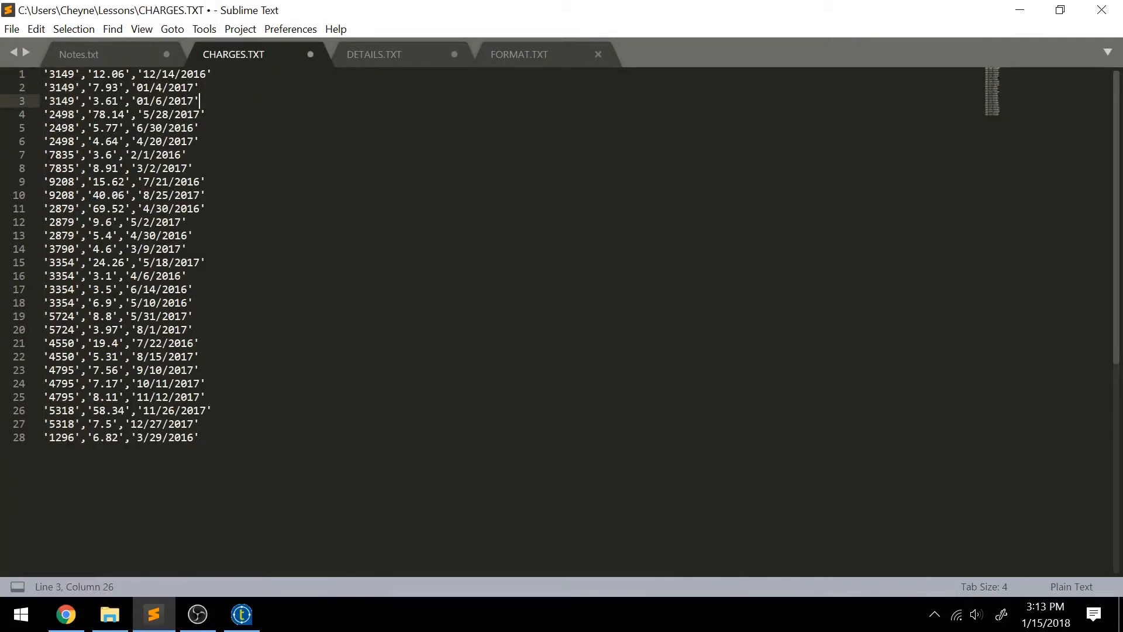
key(Down)
key(Down)
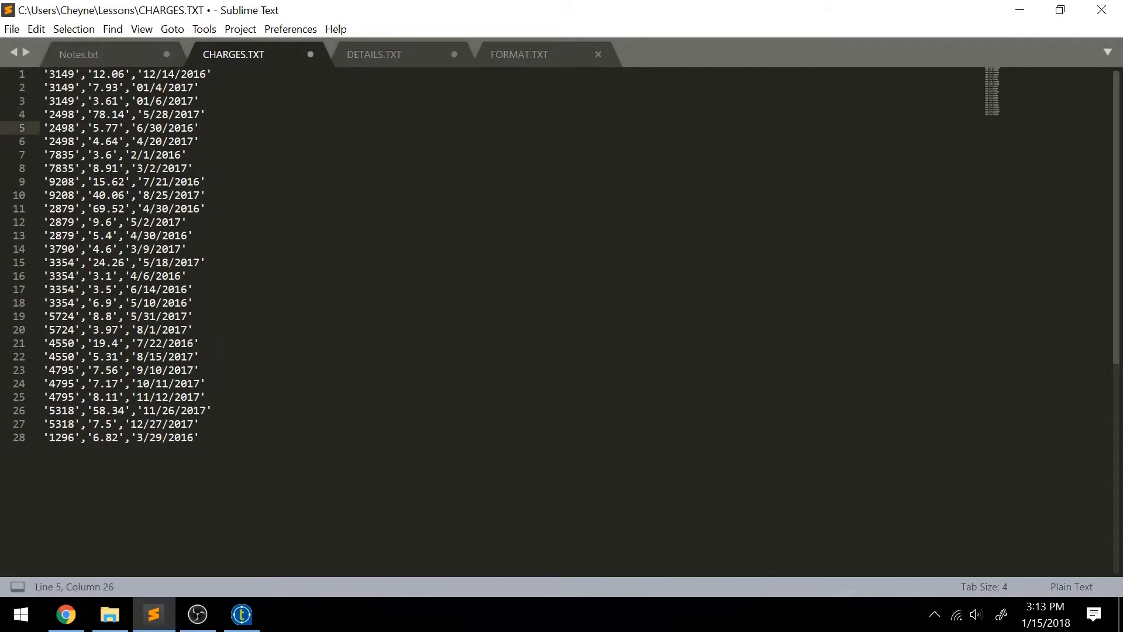
Compare the customer rows in DETAILS.TXT with those in CHARGES.TXT.
click(408, 58)
click(262, 52)
click(394, 54)
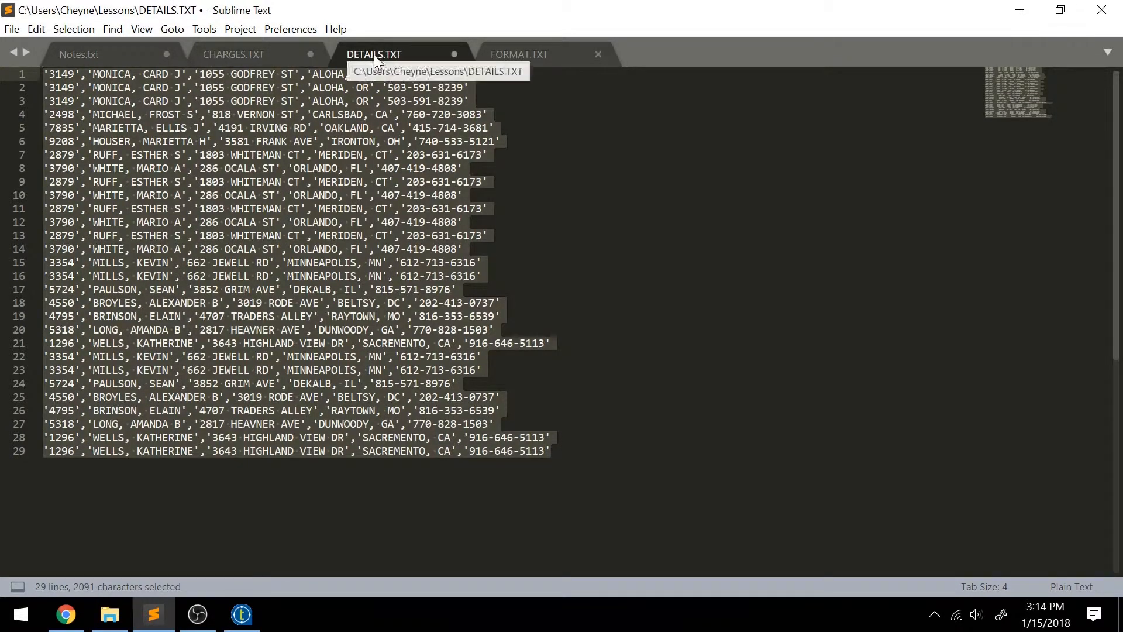
click(282, 52)
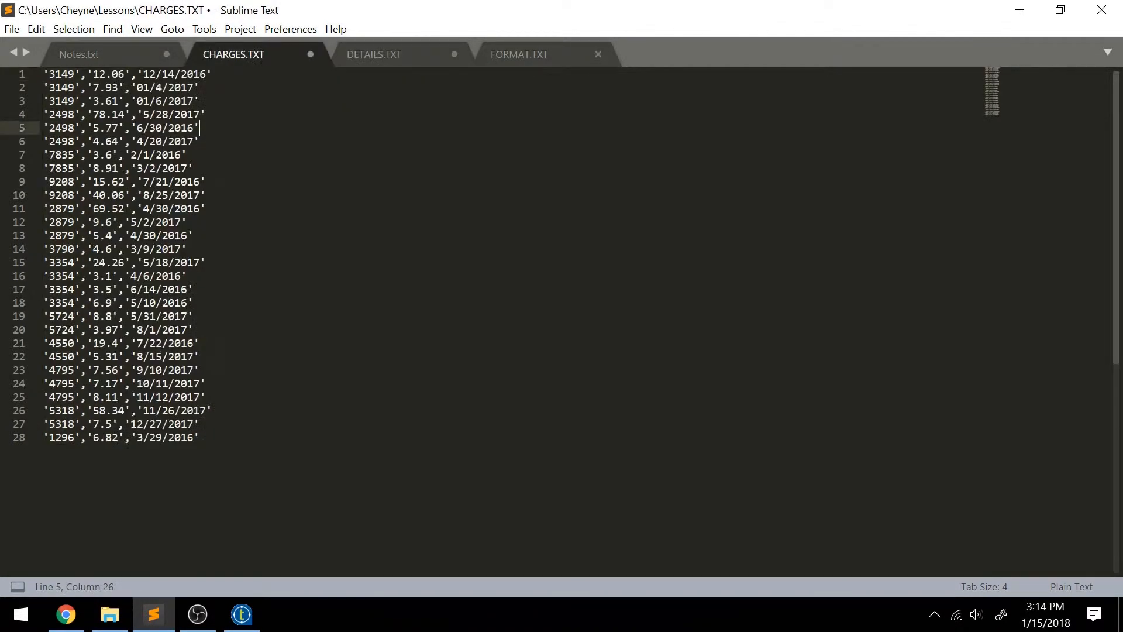
Switch to Talend Open Studio and set the row3 connection from Charges to Combine Everything as Main.
click(242, 621)
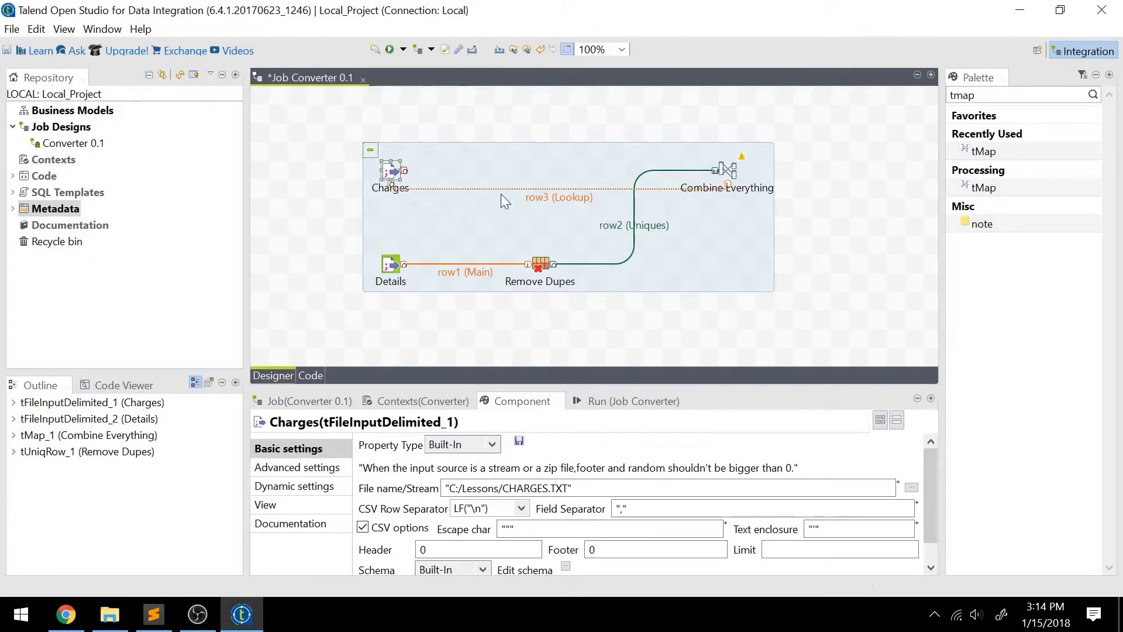
click(531, 196)
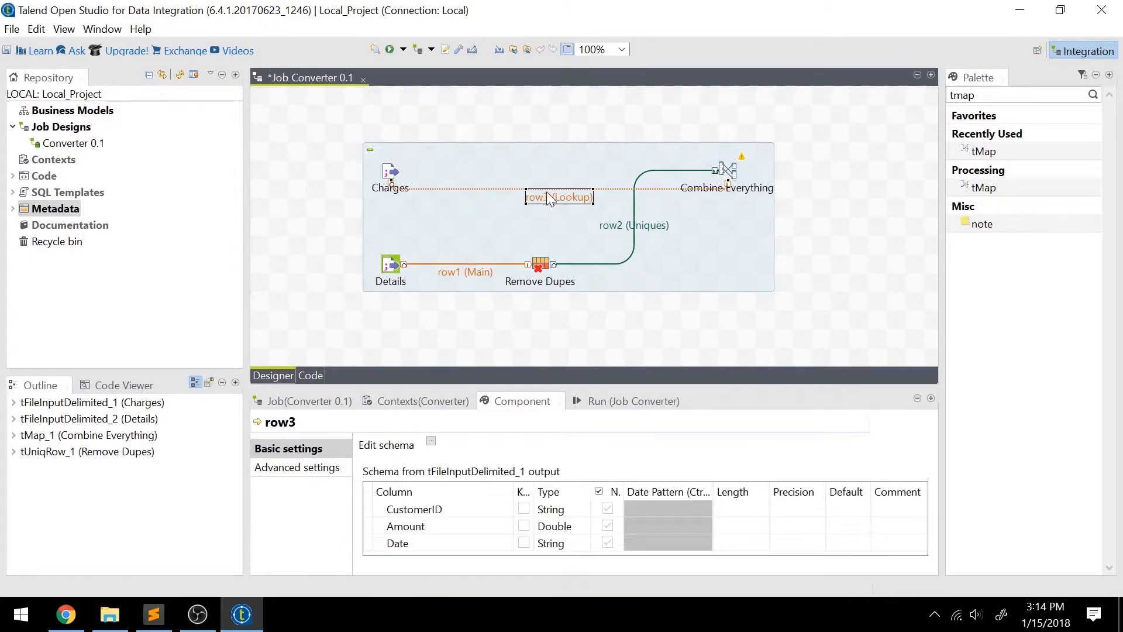
right_click(558, 200)
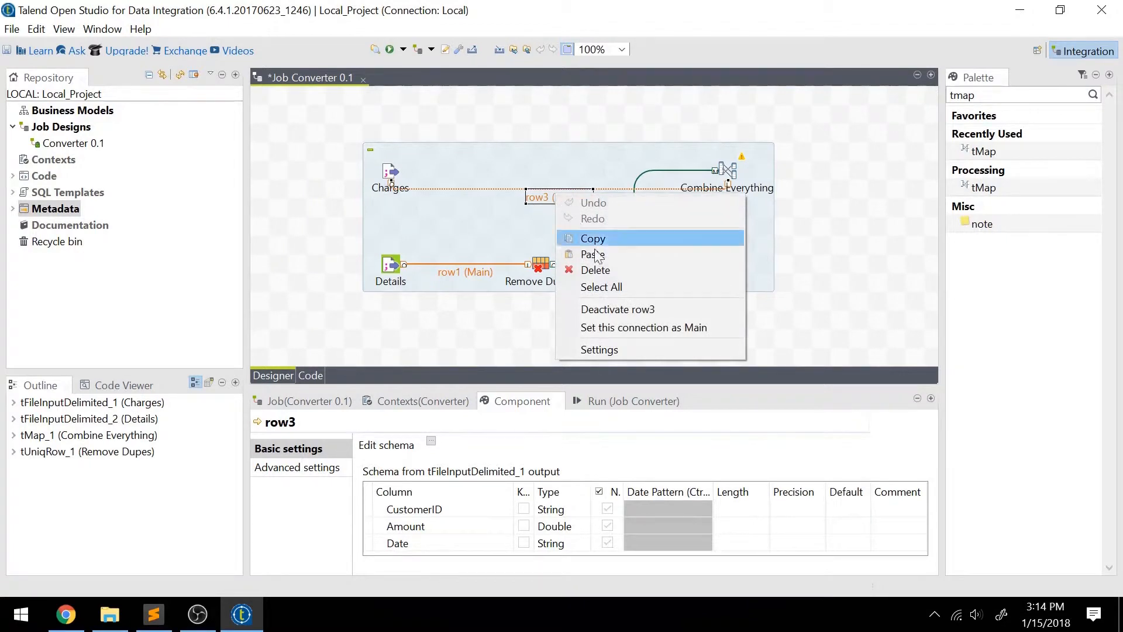
click(623, 327)
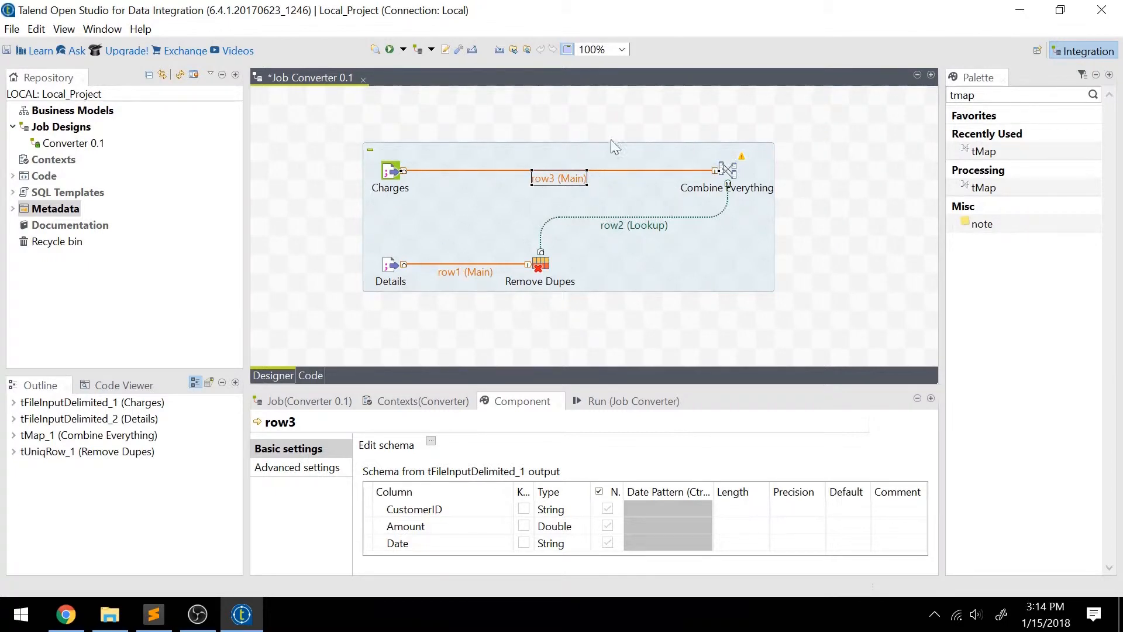
Examine the columns of the row3 and row2 input tables in the Combine Everything map editor, then close it.
click(728, 174)
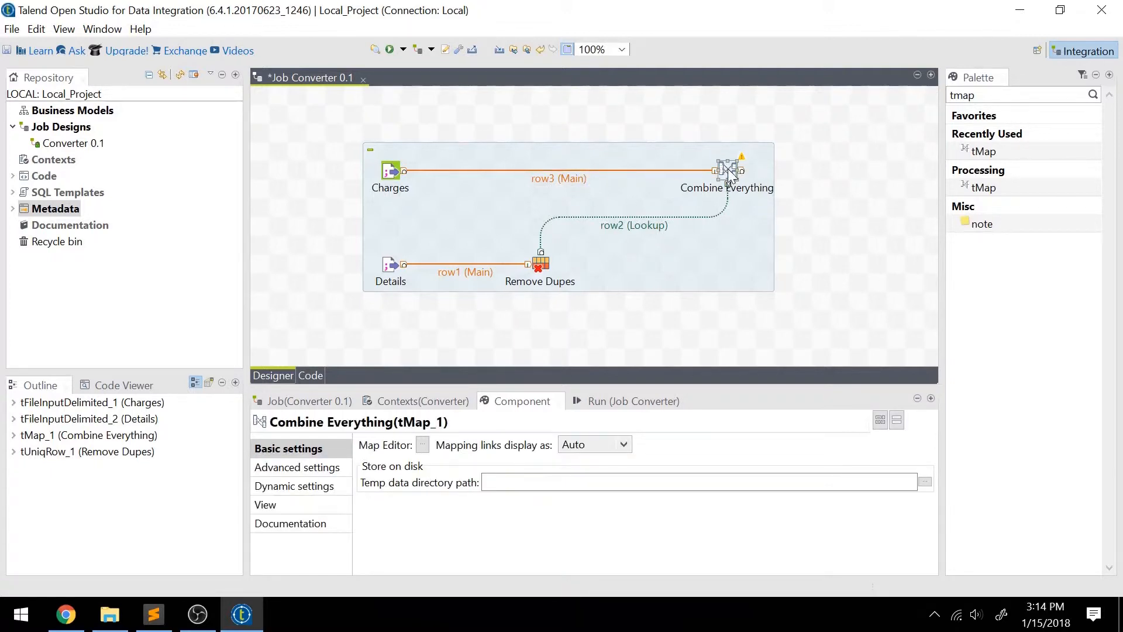
double_click(728, 168)
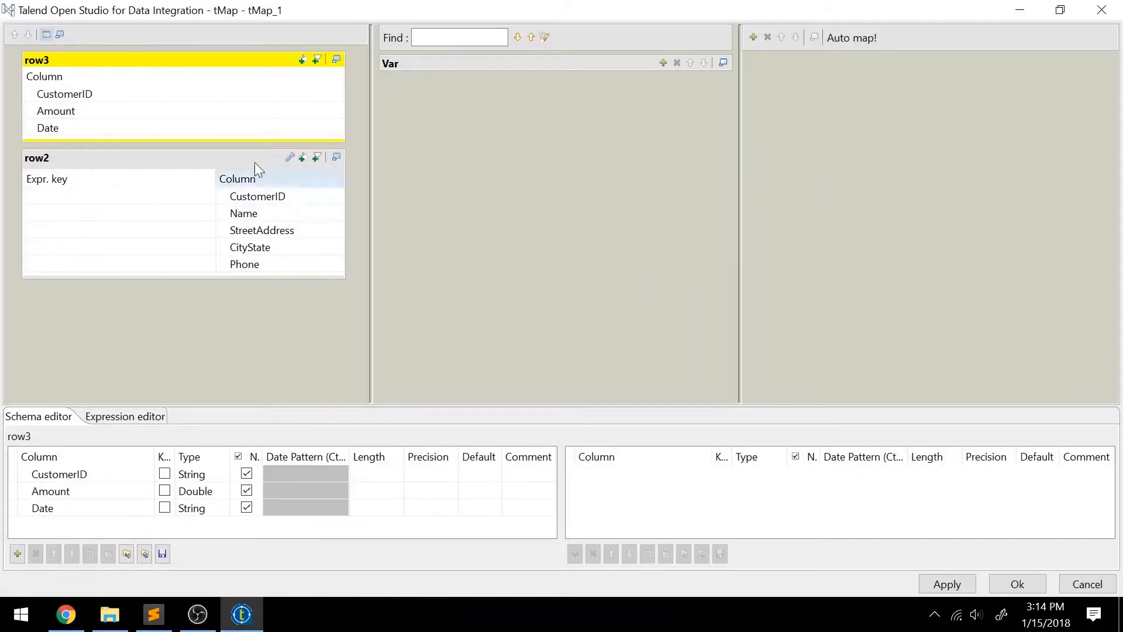
click(71, 170)
click(87, 69)
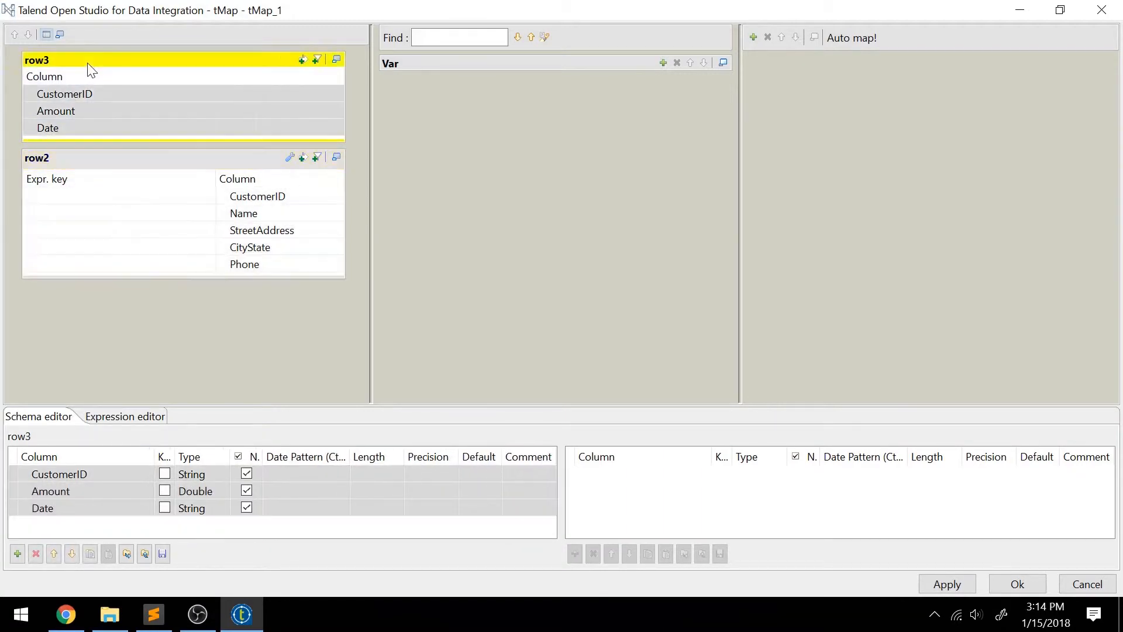
click(114, 159)
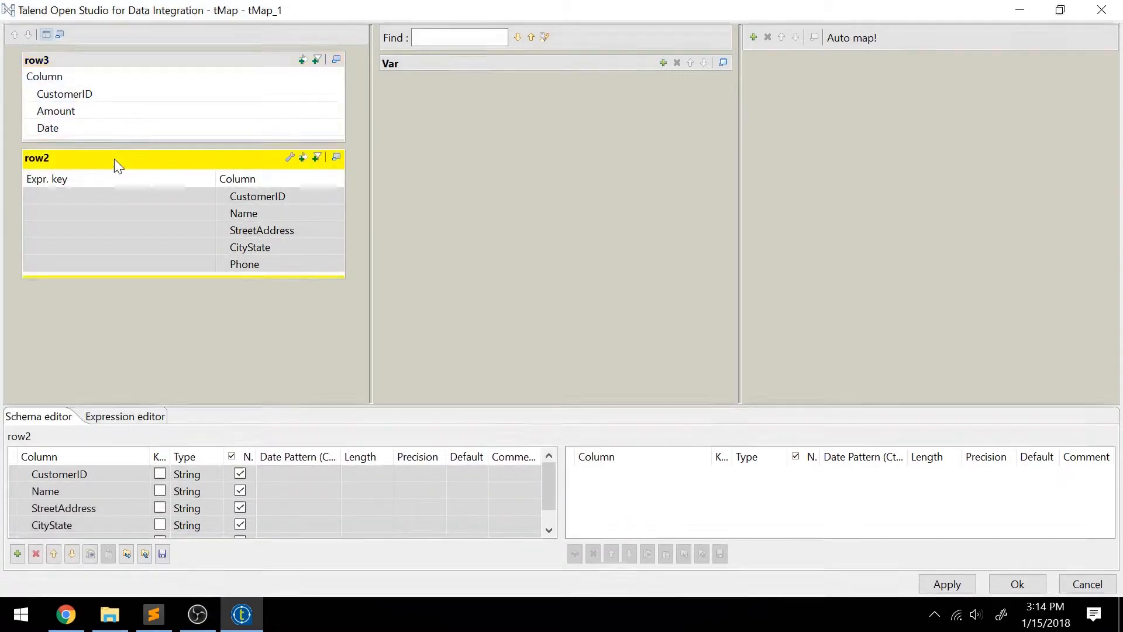
click(143, 62)
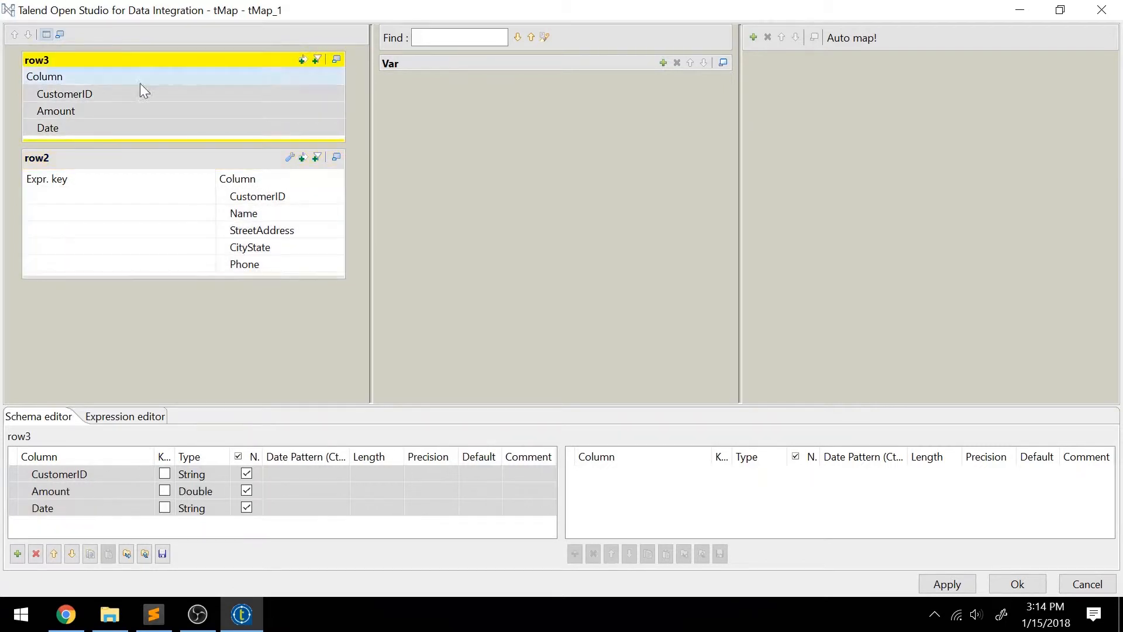
click(140, 159)
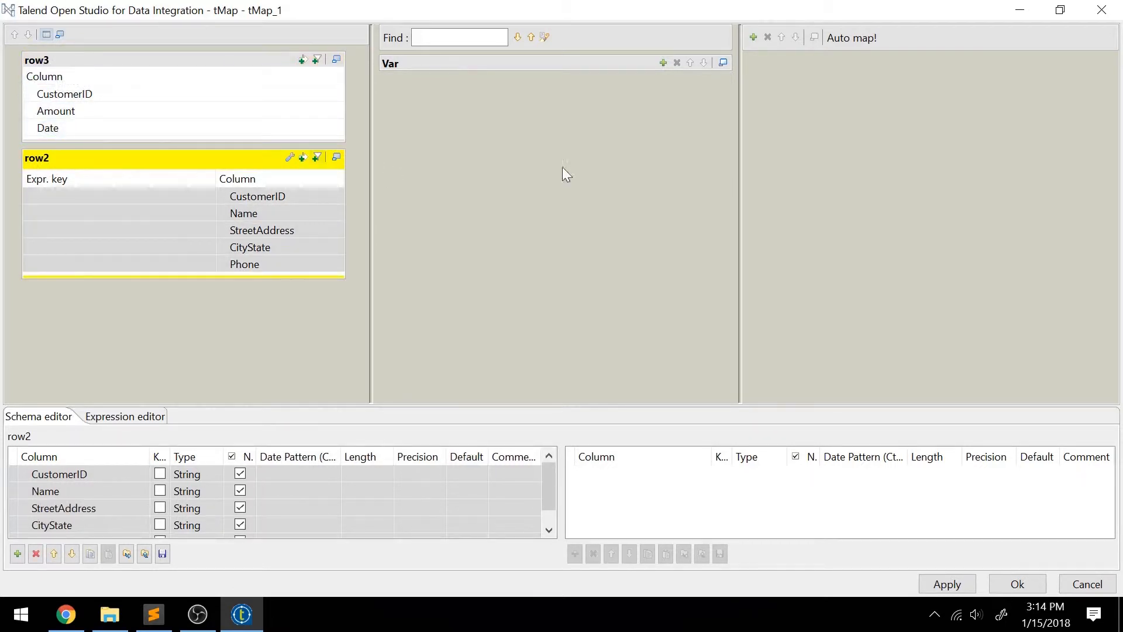
click(1101, 10)
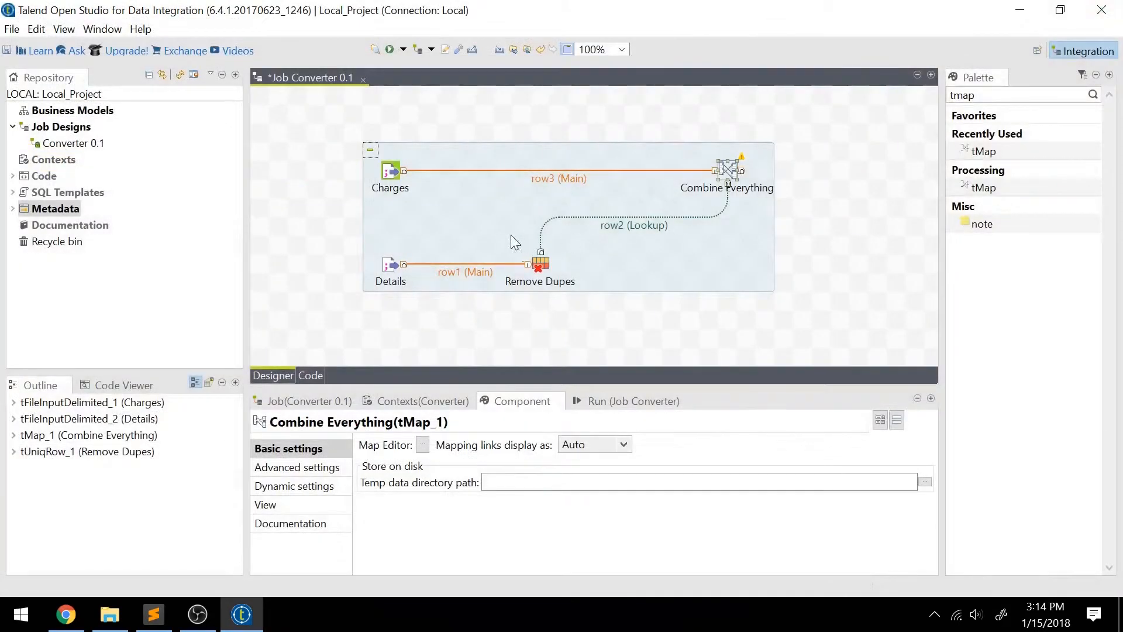
Rename the main connection from Charges to Combine Everything as ChargesRows.
click(556, 174)
click(557, 174)
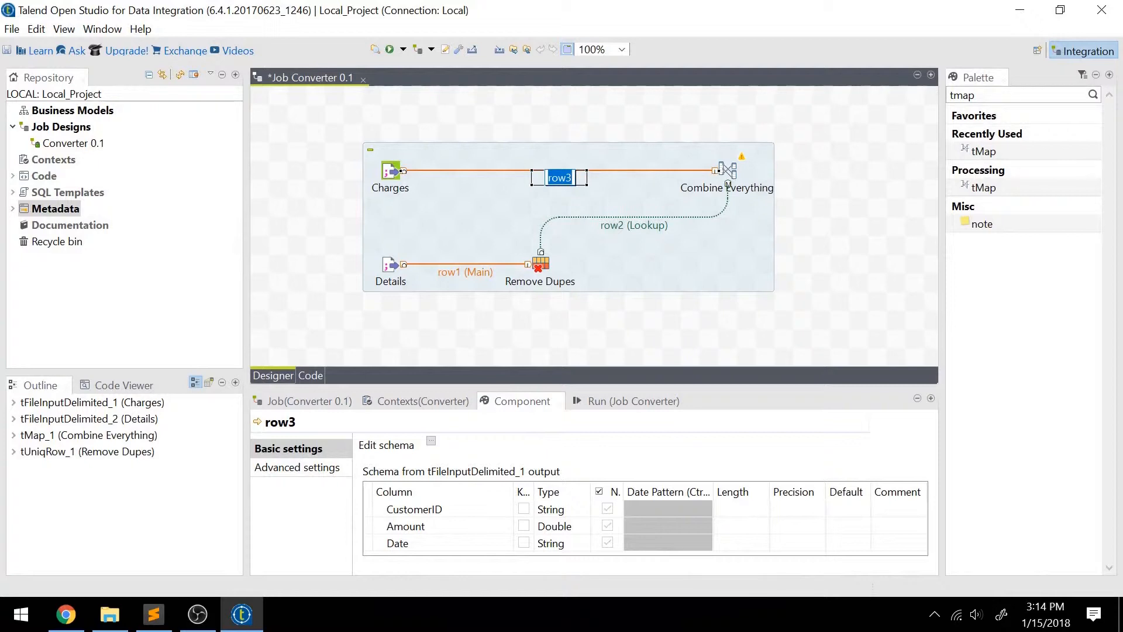
text(Charges)
key(Return)
click(560, 179)
click(576, 178)
text(Rows)
key(Return)
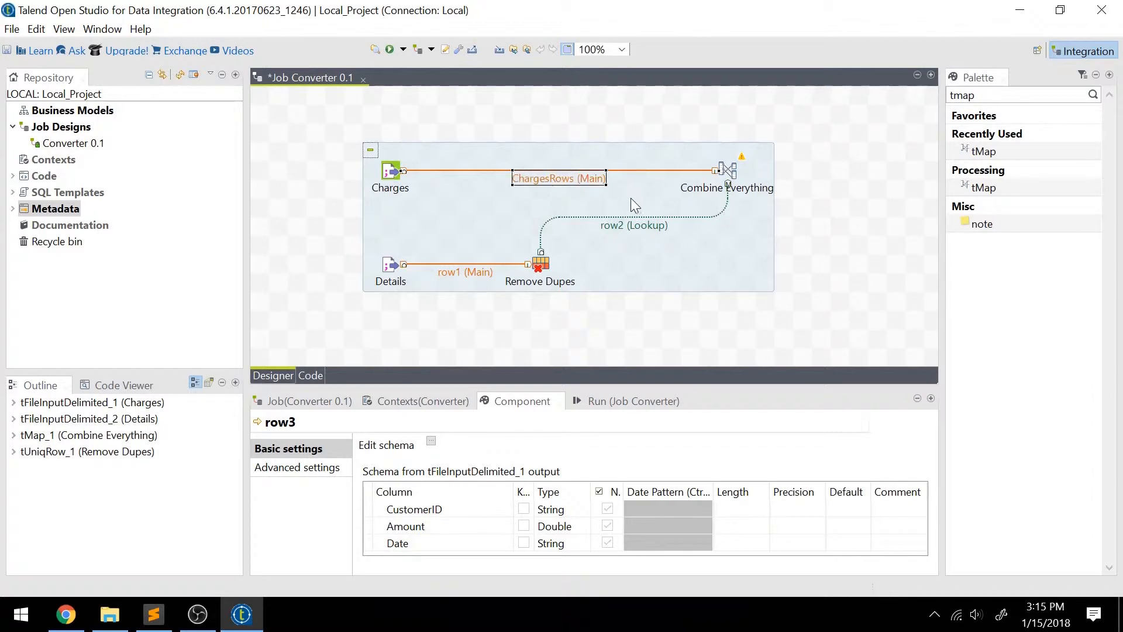
Rename the lookup connection from Remove Dupes to Combine Everything as DetailsRows.
click(626, 226)
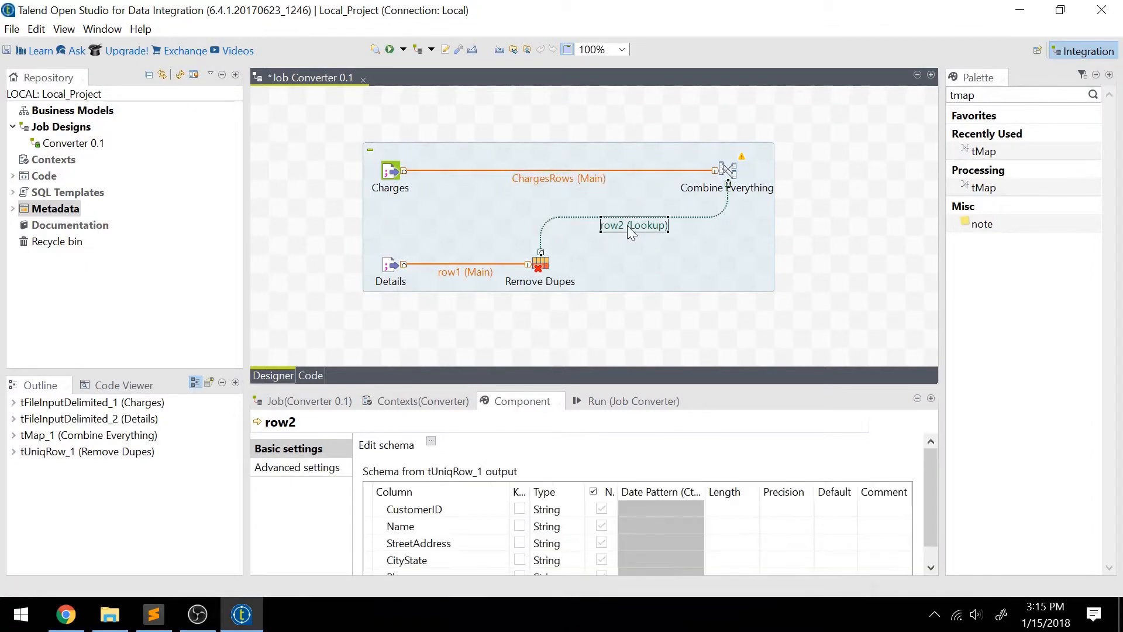
click(628, 226)
text(DetailsRows)
key(Return)
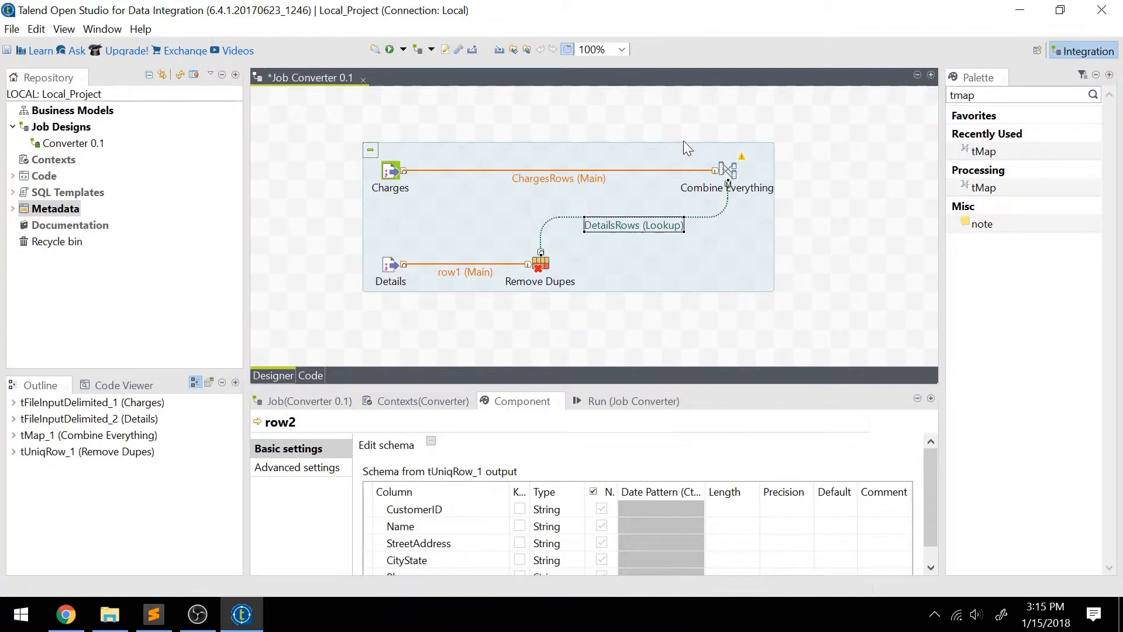
In the Combine Everything map editor, join ChargesRows CustomerID to the CustomerID expression key of DetailsRows and save the mapping.
click(731, 170)
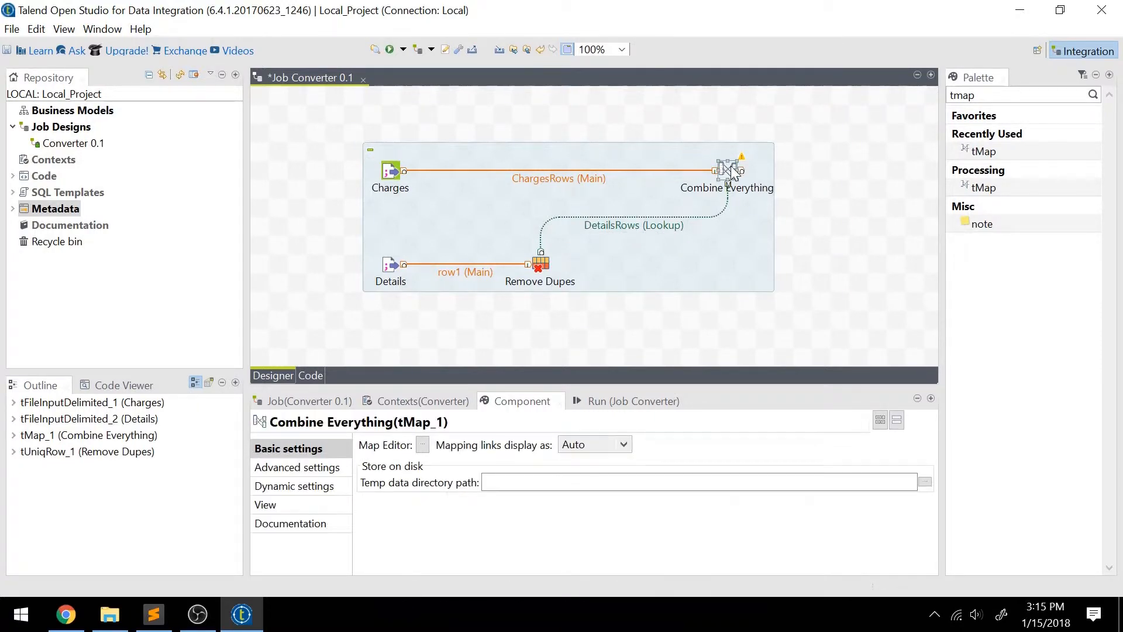
double_click(731, 170)
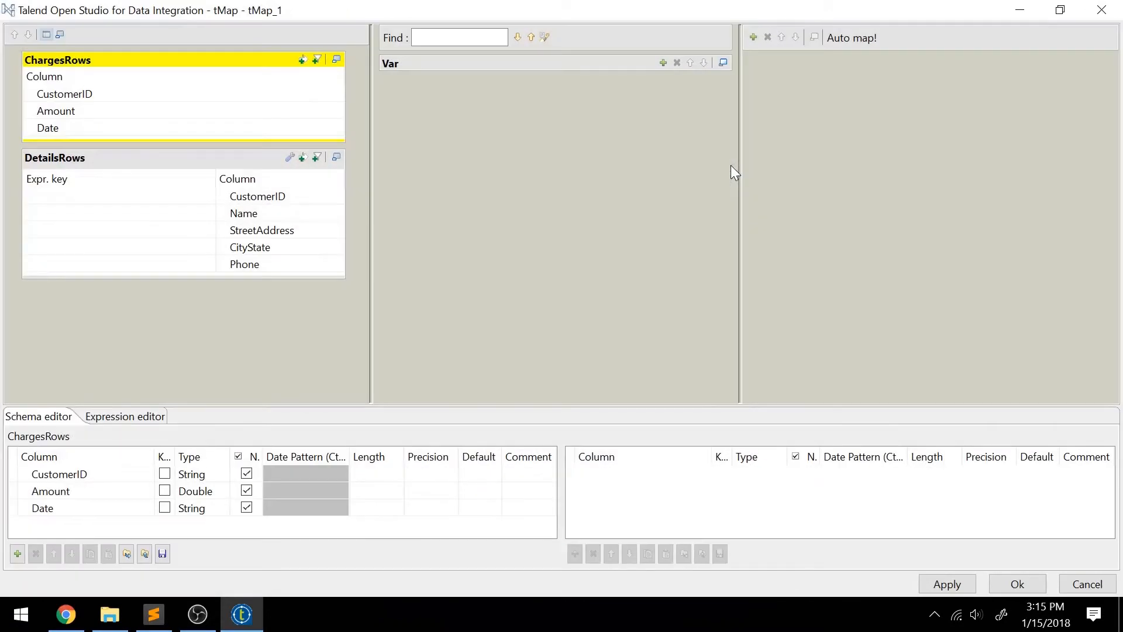
click(111, 154)
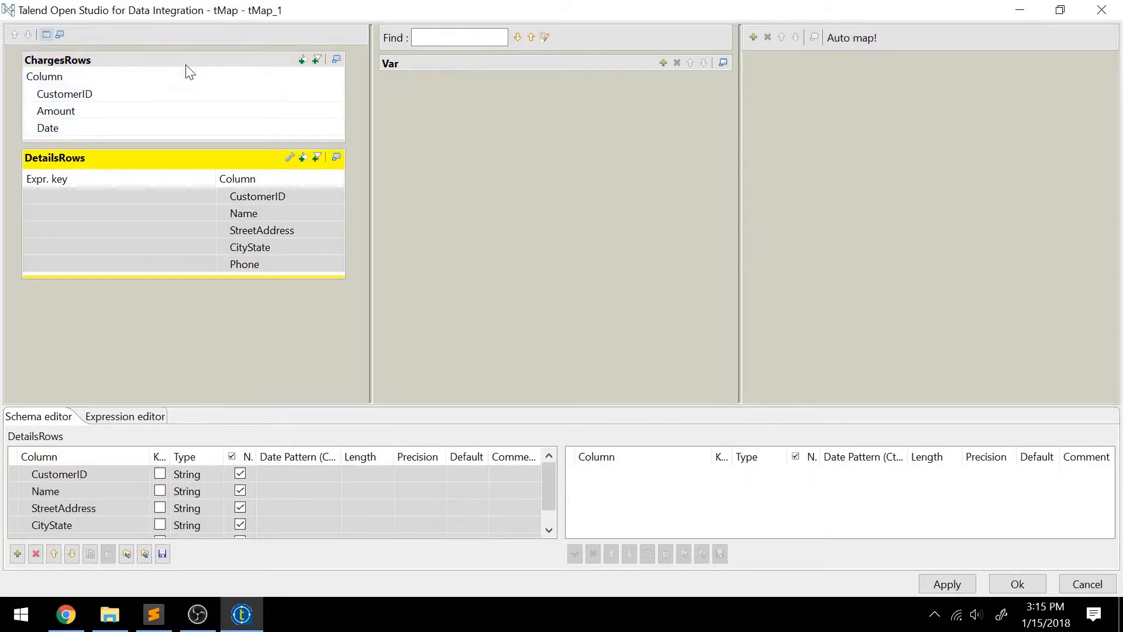
click(177, 97)
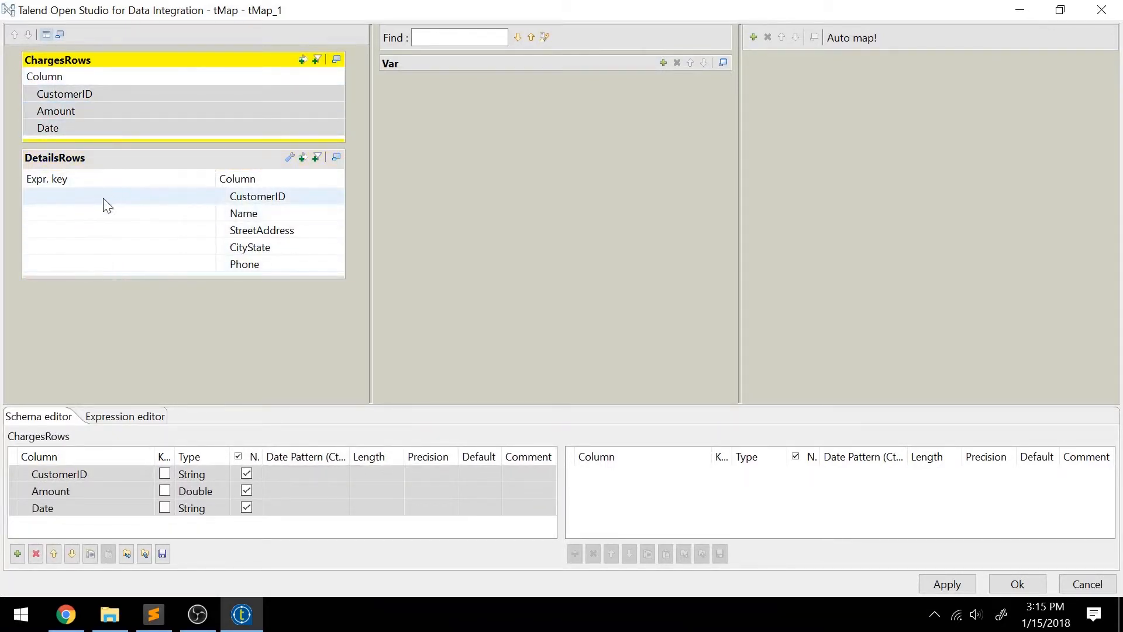
click(146, 154)
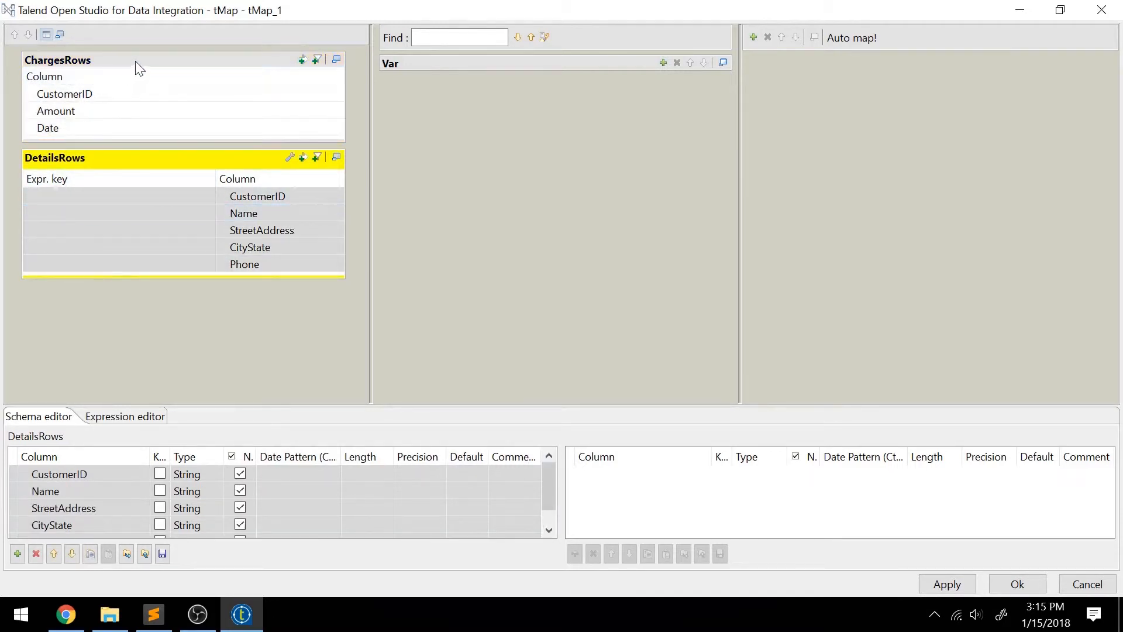
click(138, 93)
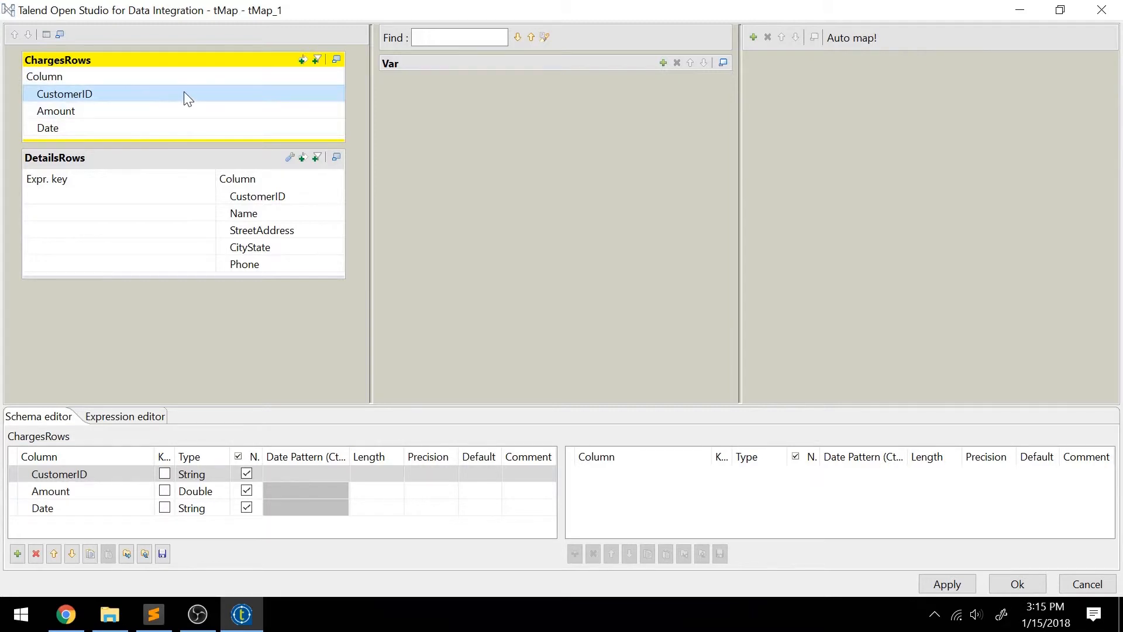
drag(184, 93, 201, 196)
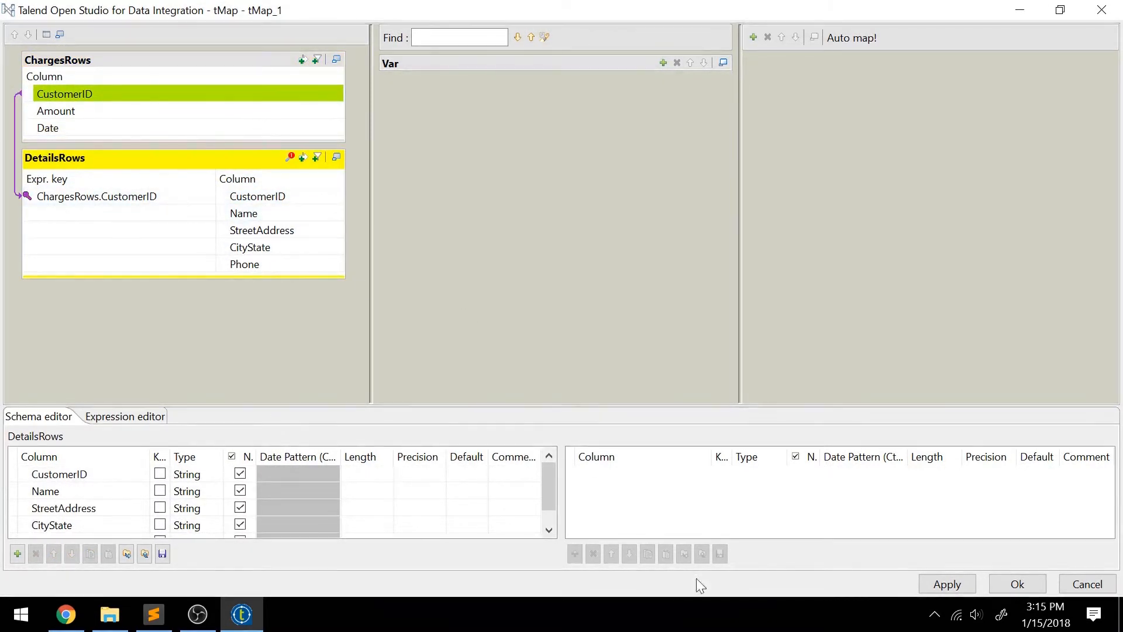
click(952, 584)
click(1014, 583)
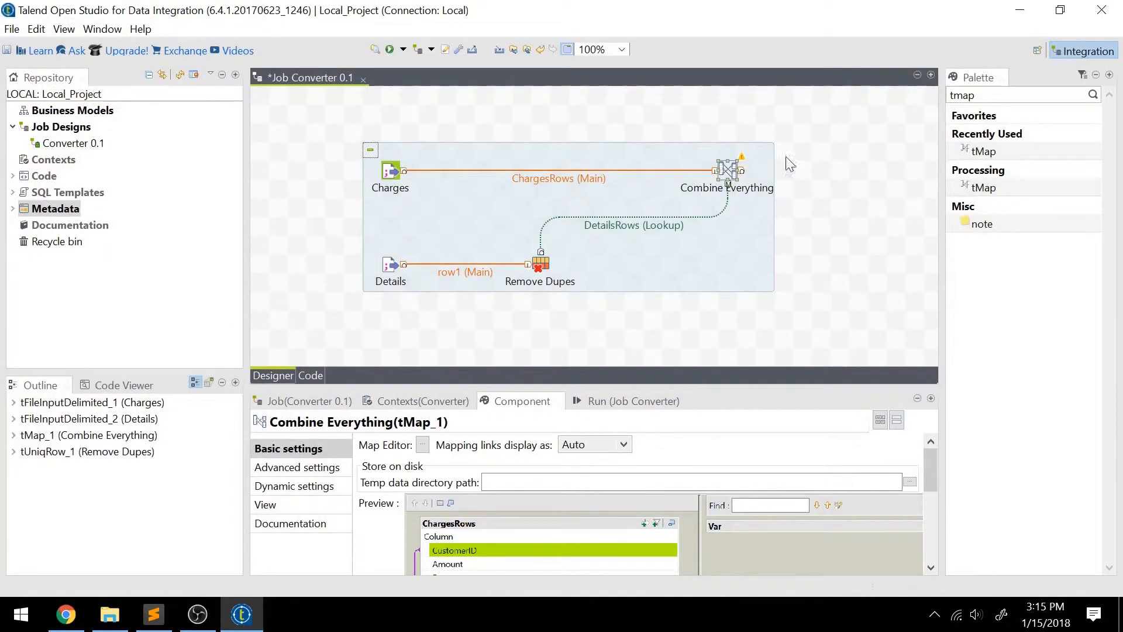
Search the component palette for excel and place a tFileOutputExcel component beside Combine Everything in the job design.
click(994, 95)
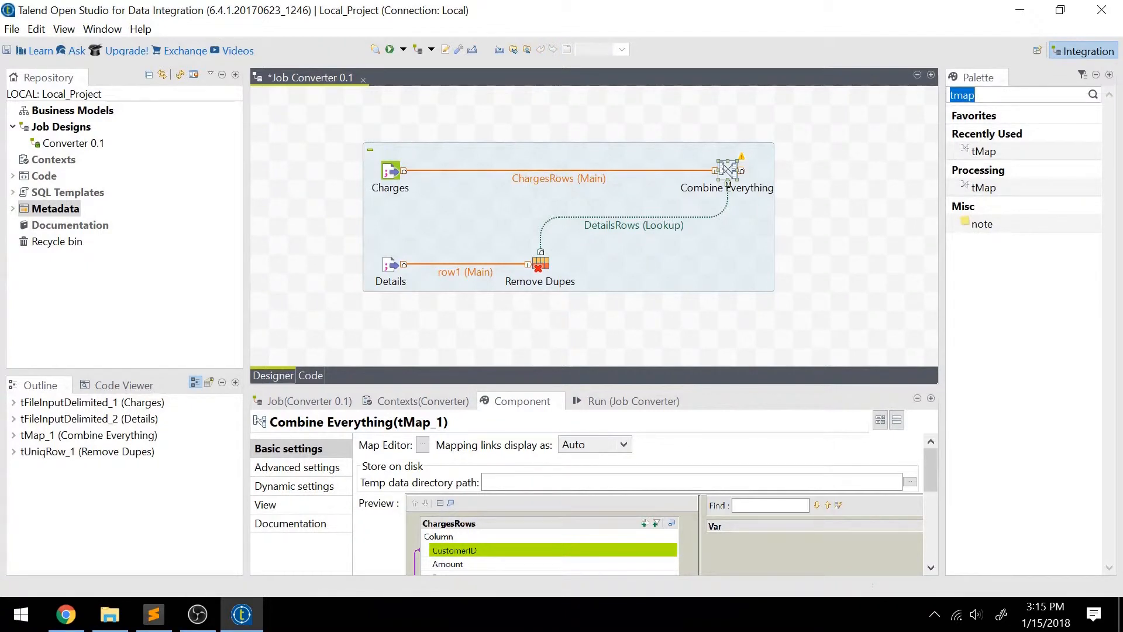
text(excel)
key(Return)
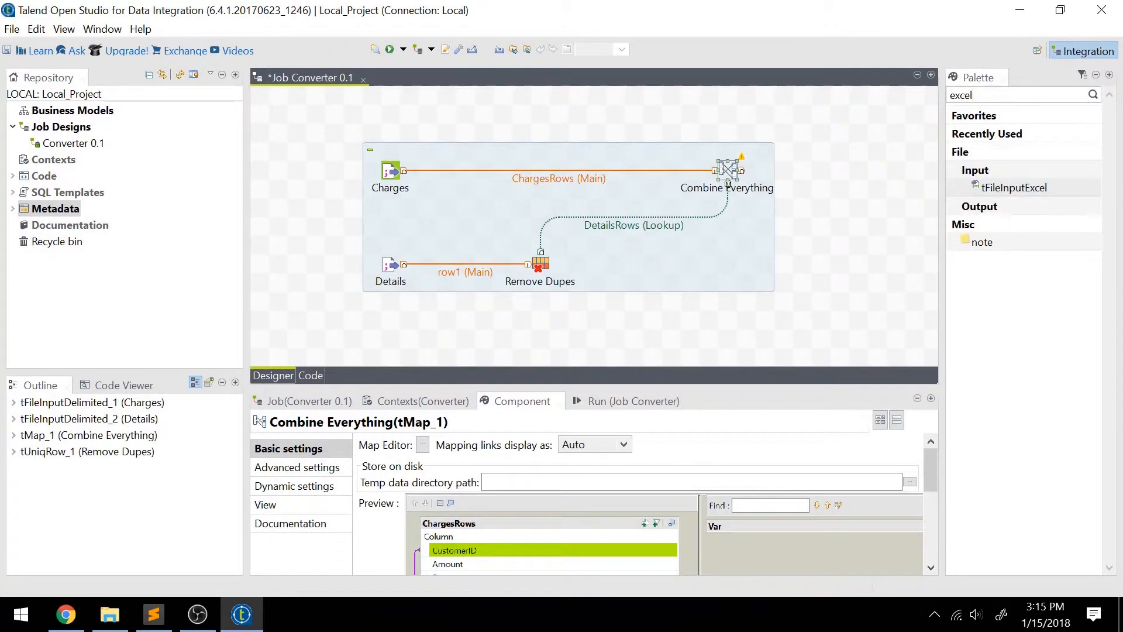
click(981, 208)
drag(1006, 223, 860, 174)
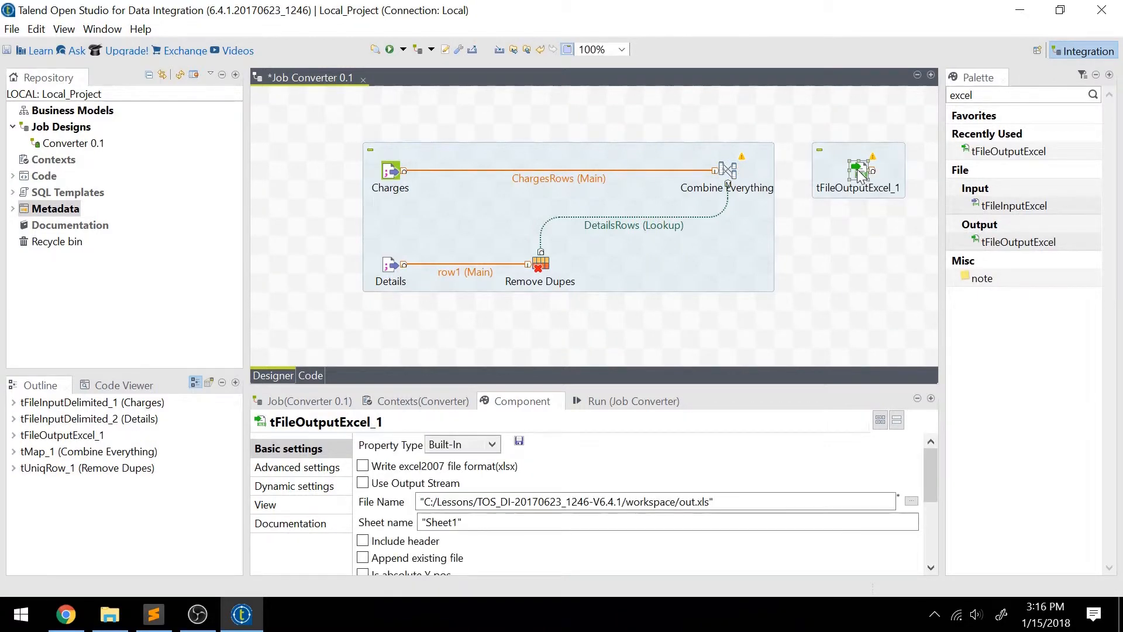
Set the Excel output component's file to Output.xls in the C:/Lessons folder.
click(911, 500)
click(67, 183)
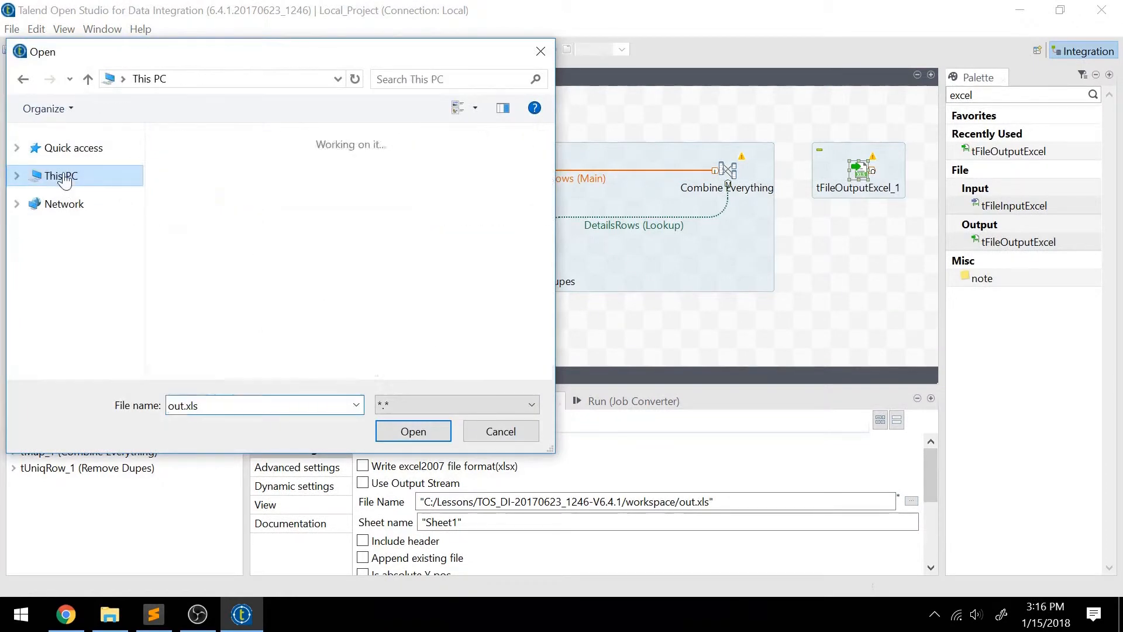
scroll(269, 328, down, 5)
double_click(273, 341)
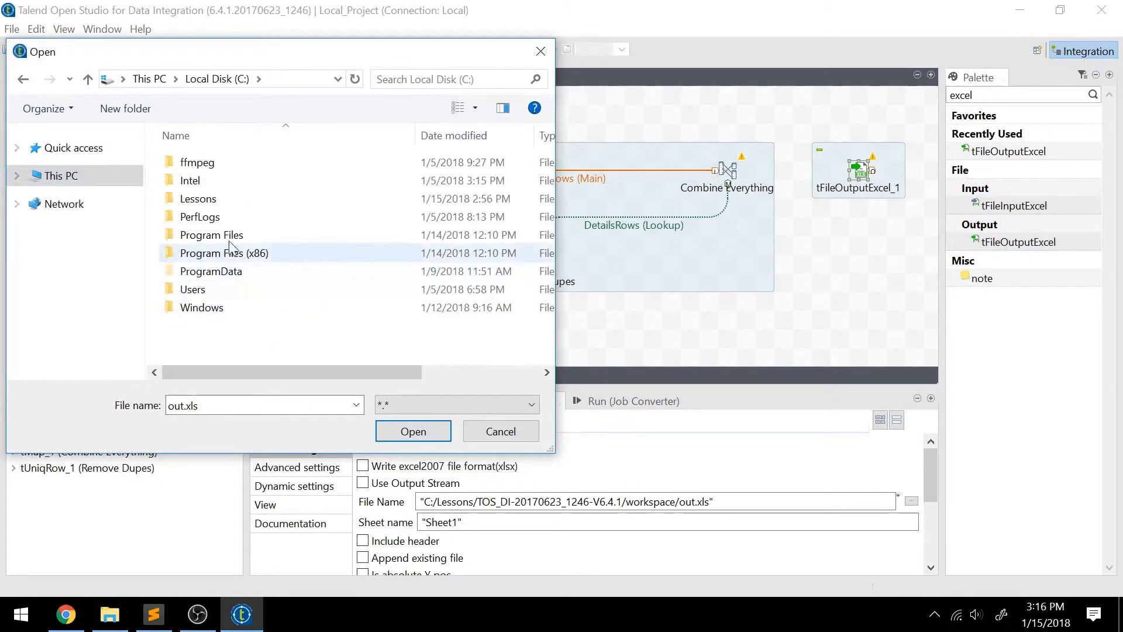
double_click(227, 200)
double_click(211, 399)
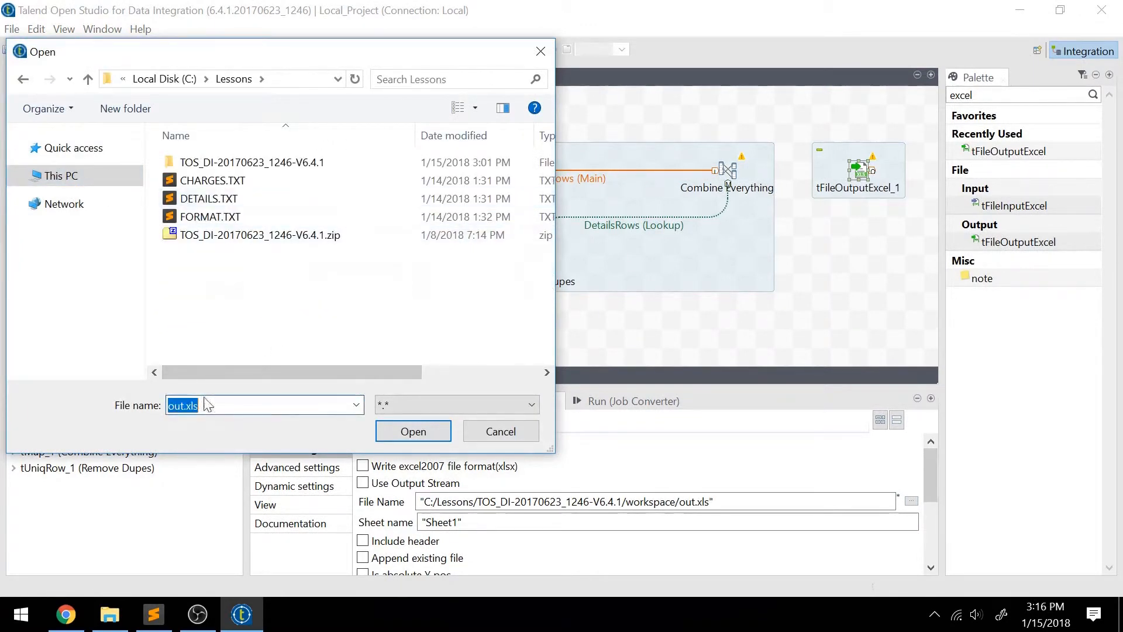
text(Output.xls)
key(Return)
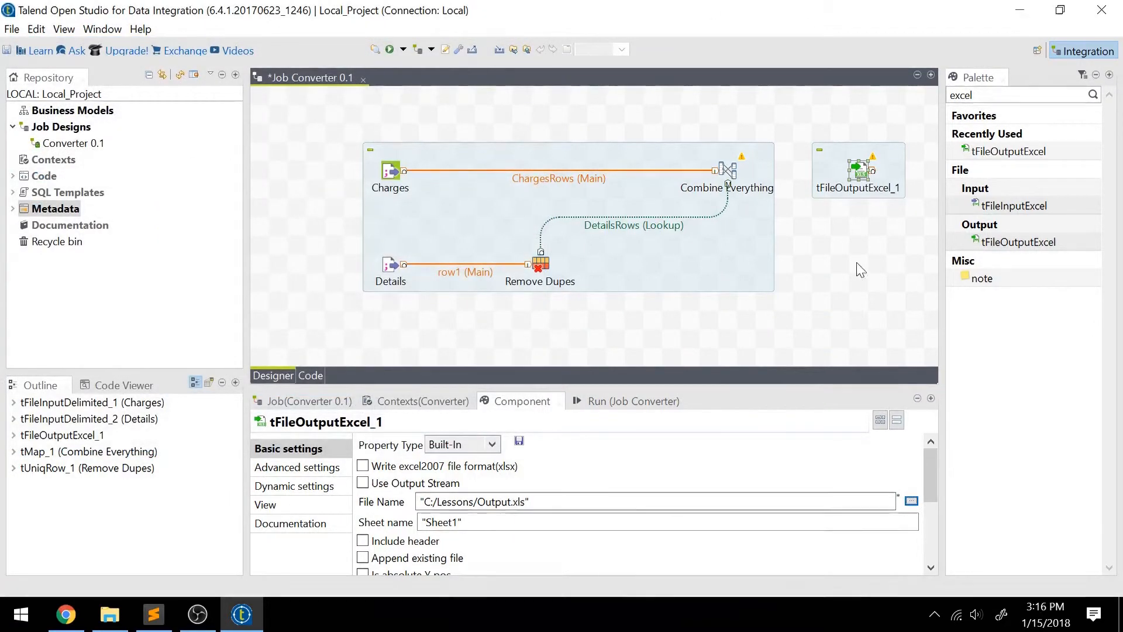
Label the tFileOutputExcel component Output.
click(264, 504)
drag(513, 445, 386, 420)
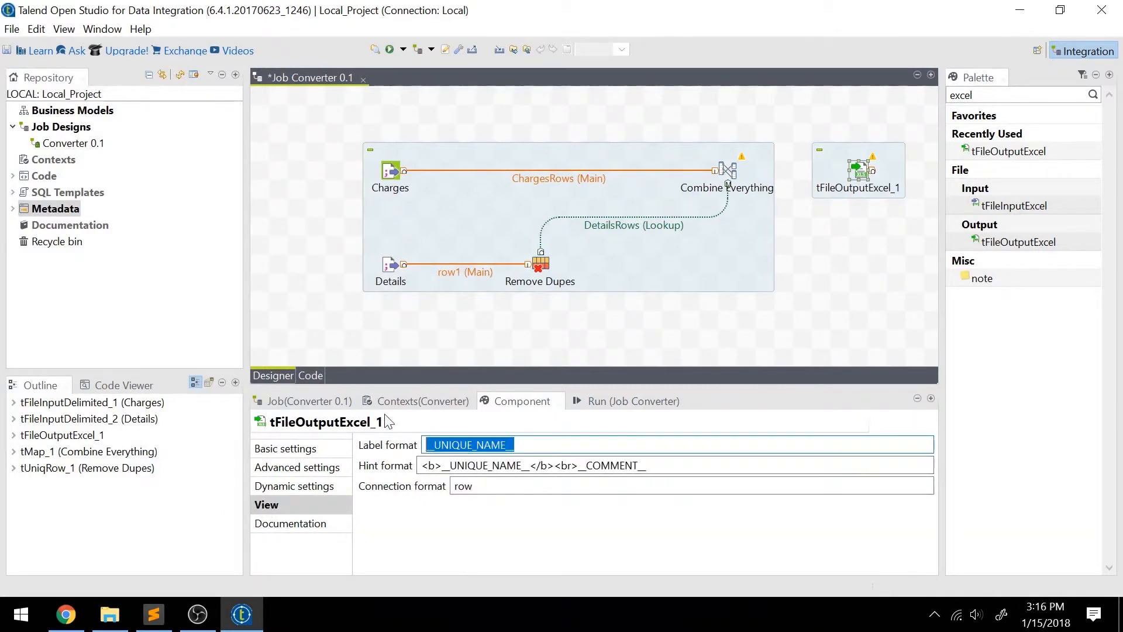
text(Output)
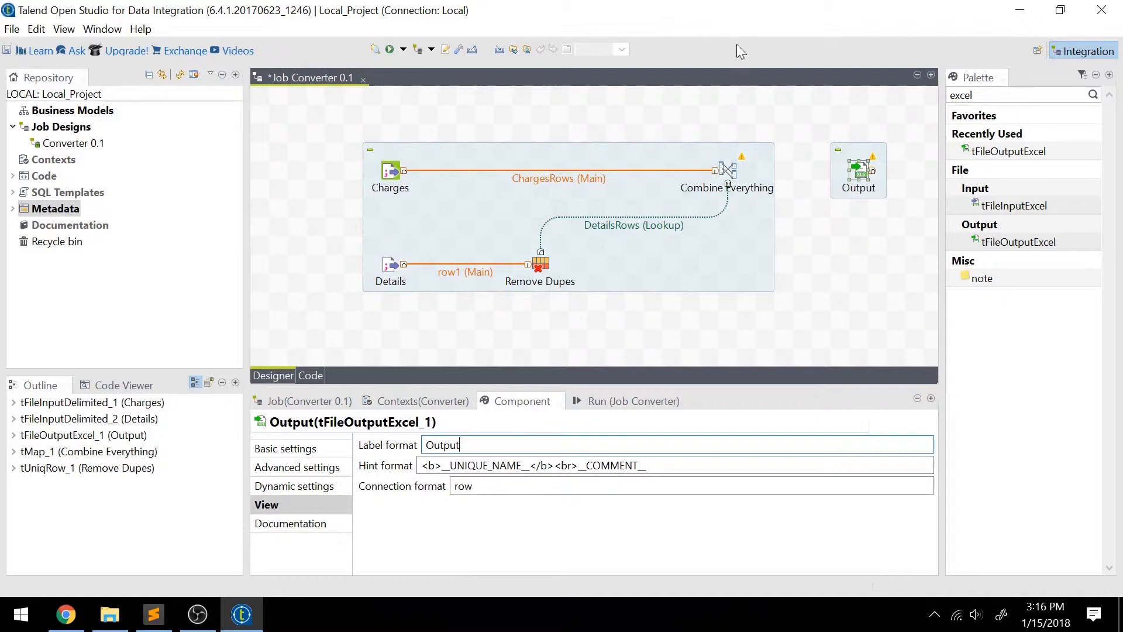
Connect Combine Everything to the Output component with a new output named ToSpreadsheet.
drag(732, 174, 865, 176)
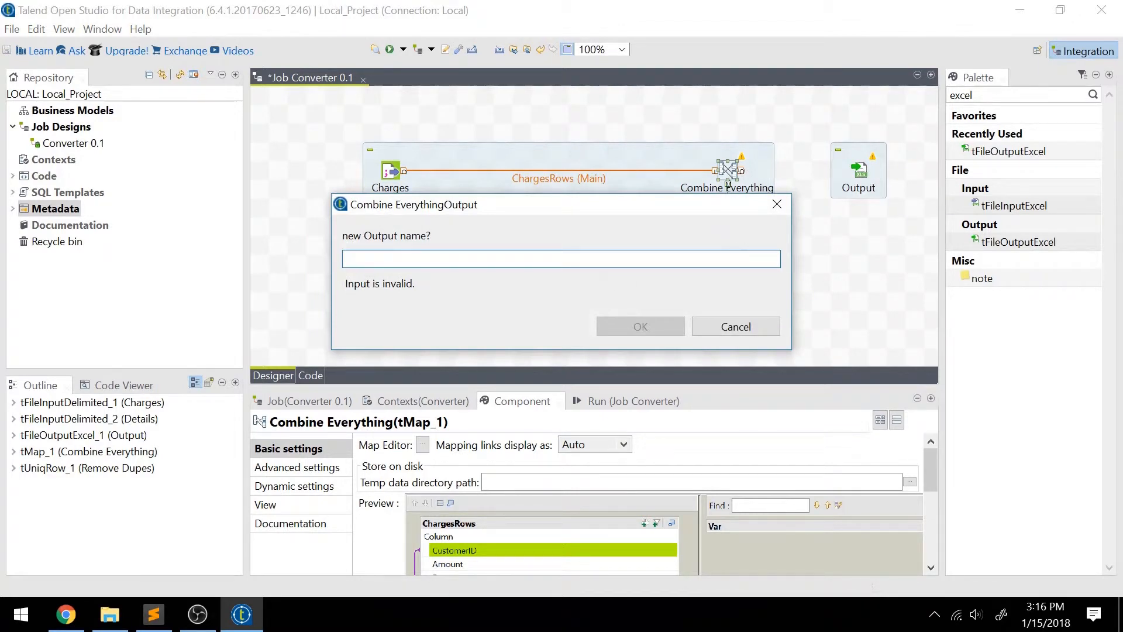
text(ToSpreadsheet)
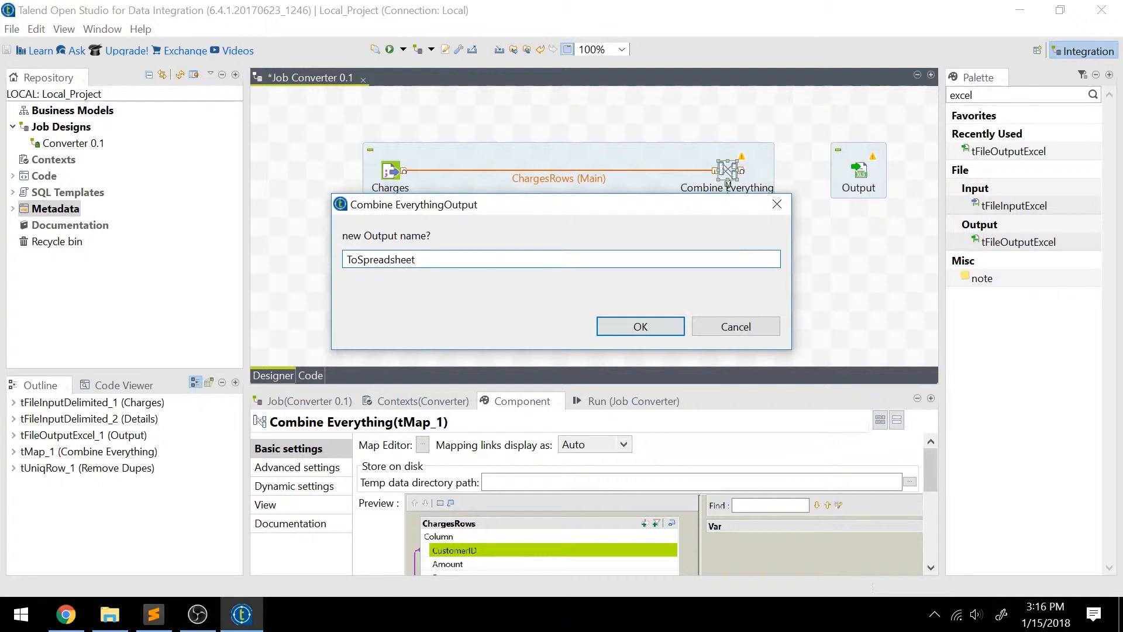
key(Return)
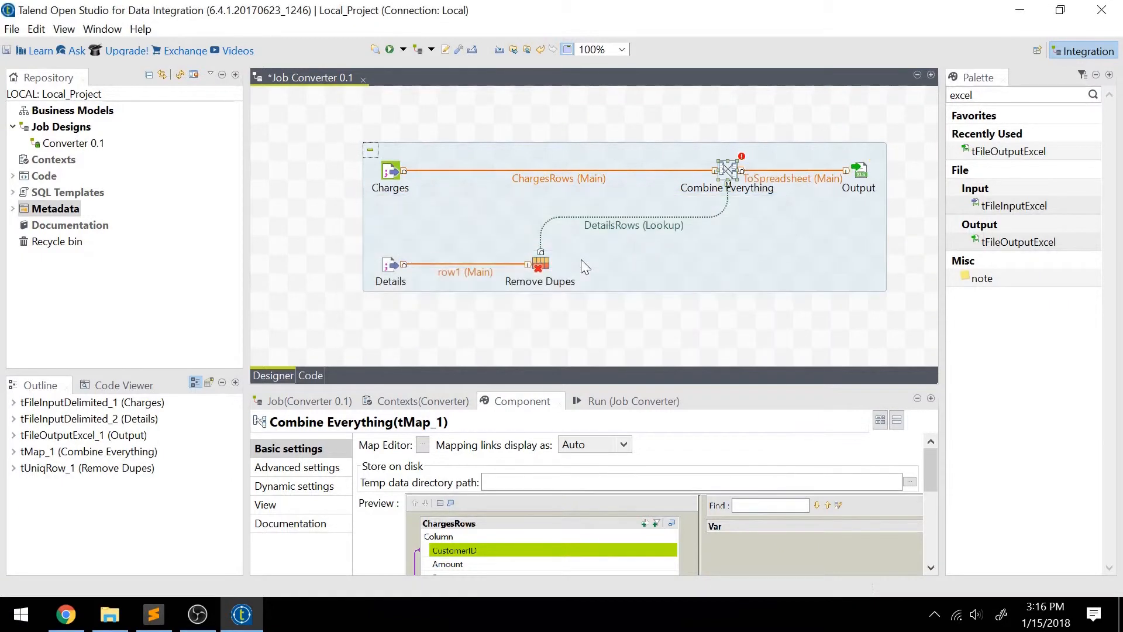
In the Combine Everything map editor, map ChargesRows CustomerID and Amount and DetailsRows Name to ToSpreadsheet, then save and propagate the changes.
double_click(728, 175)
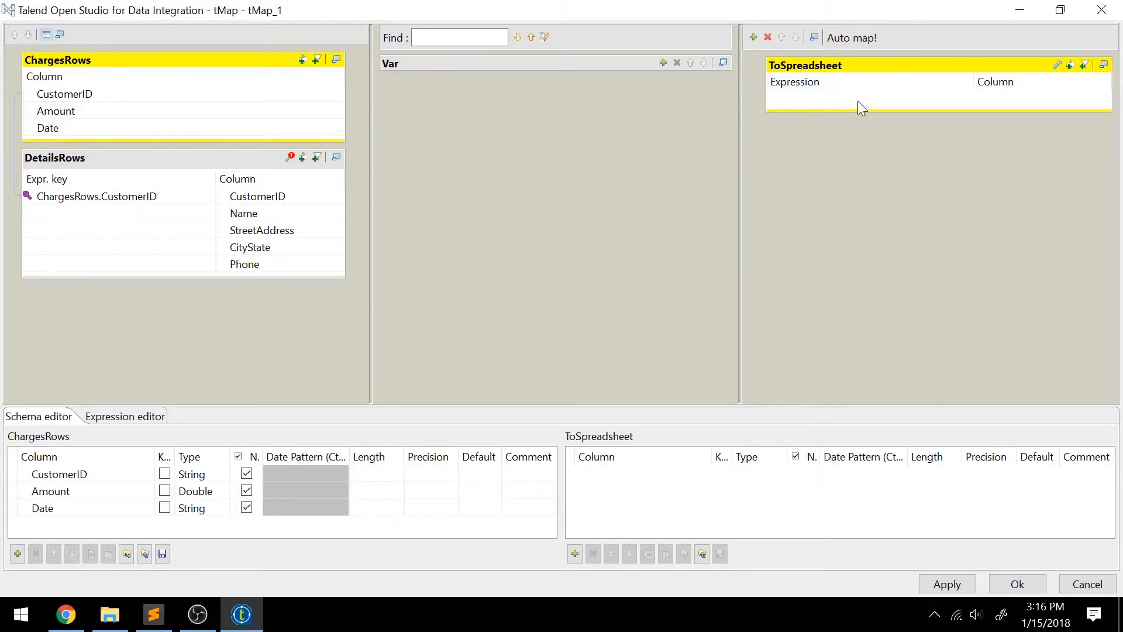
drag(117, 93, 786, 102)
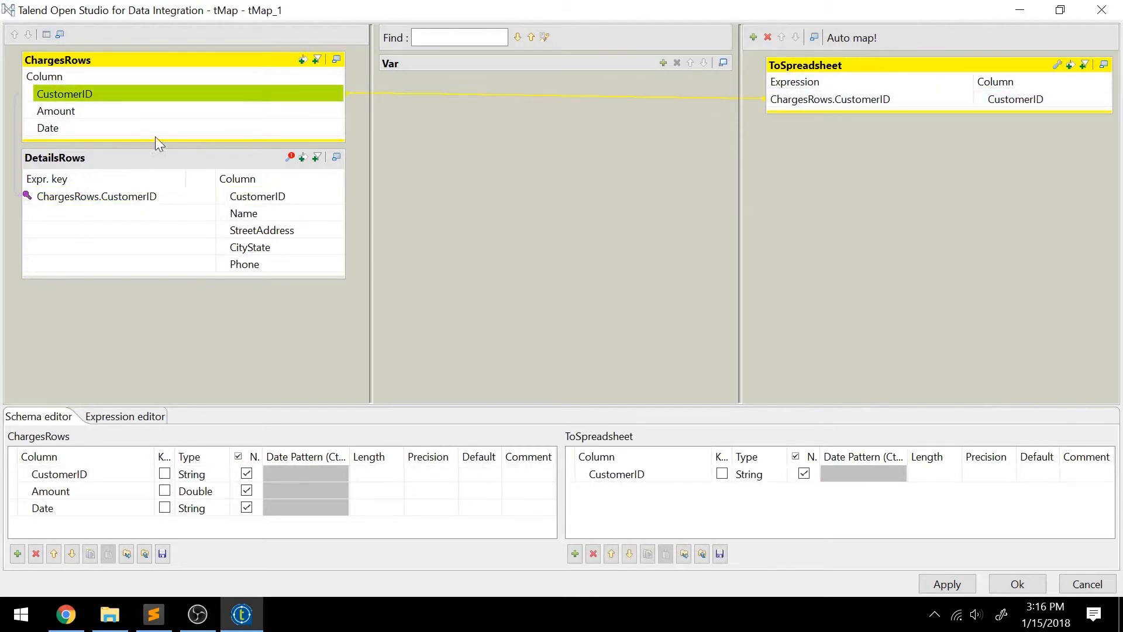
drag(129, 117, 829, 117)
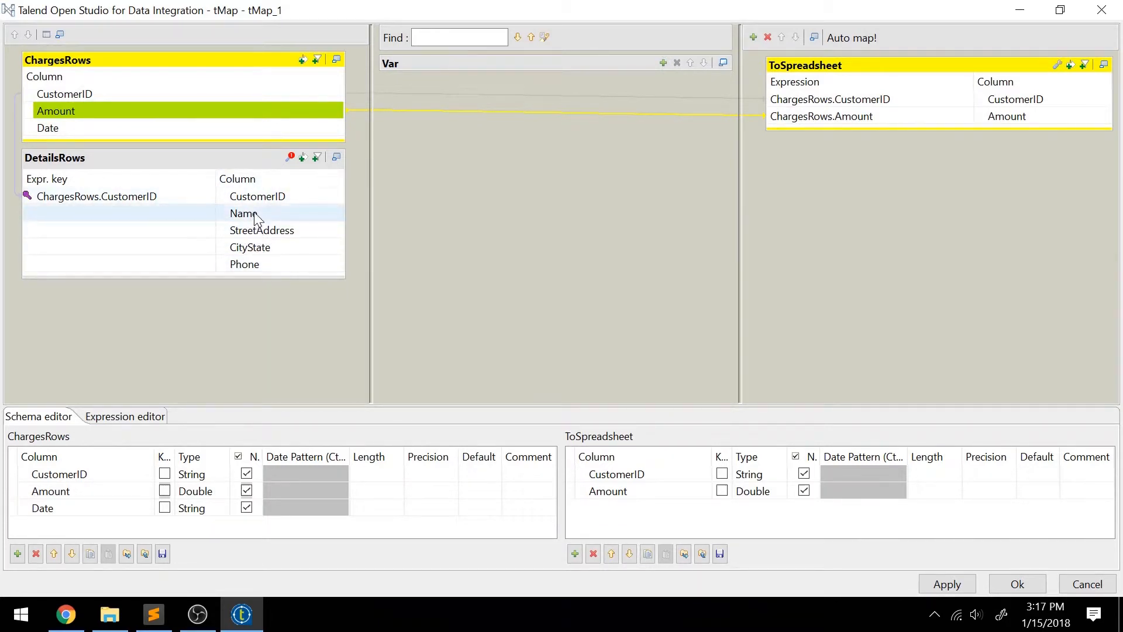
drag(255, 217, 809, 128)
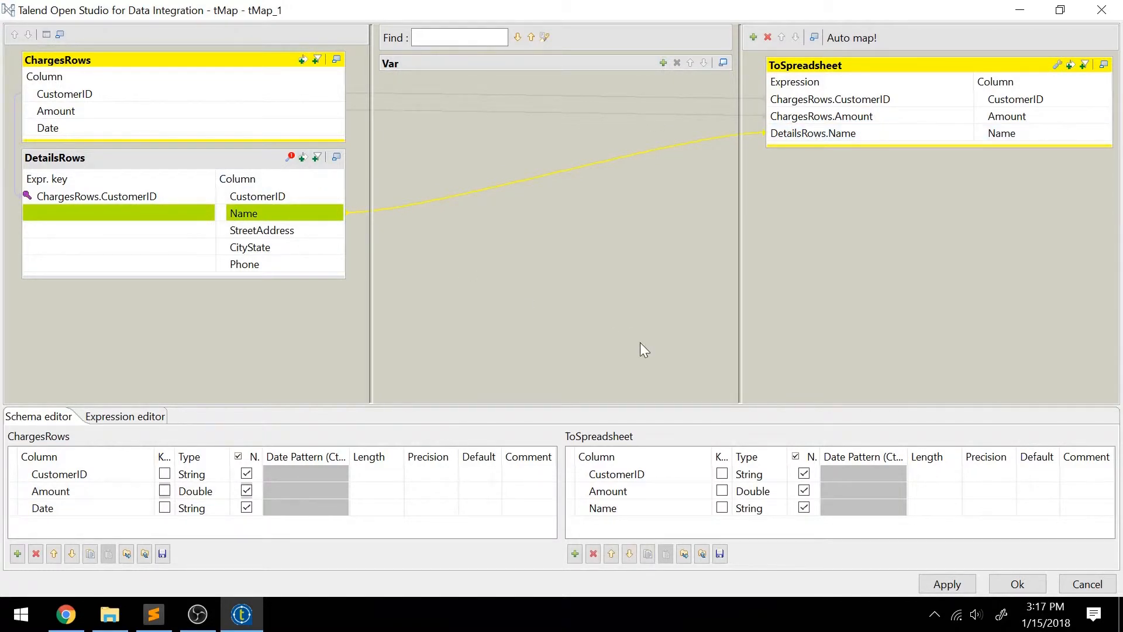
click(956, 582)
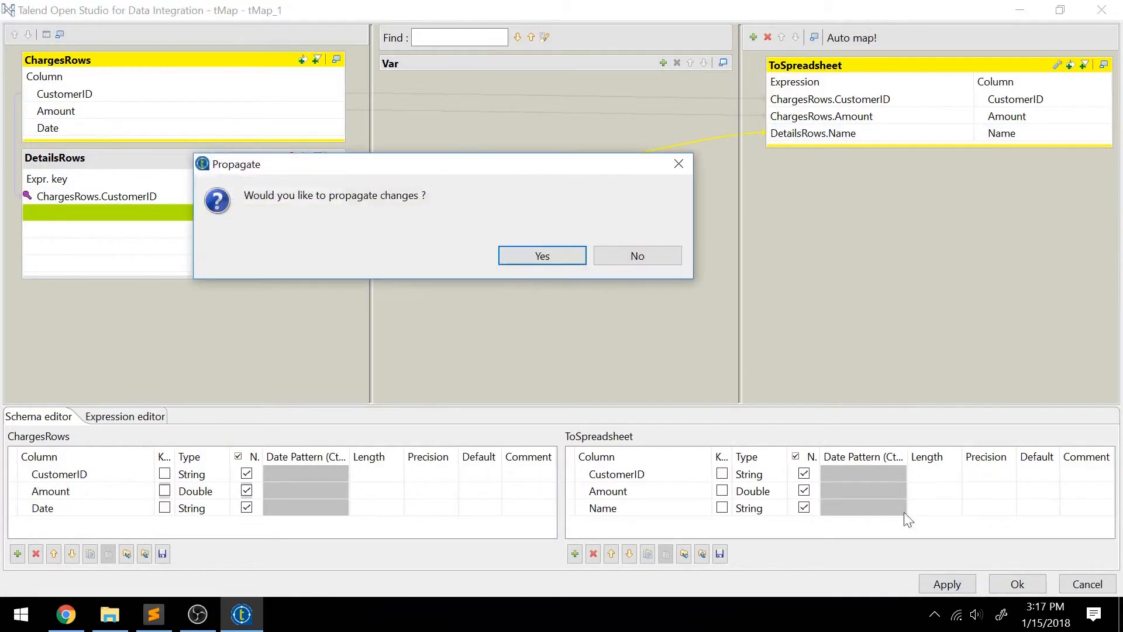
click(569, 253)
click(1002, 585)
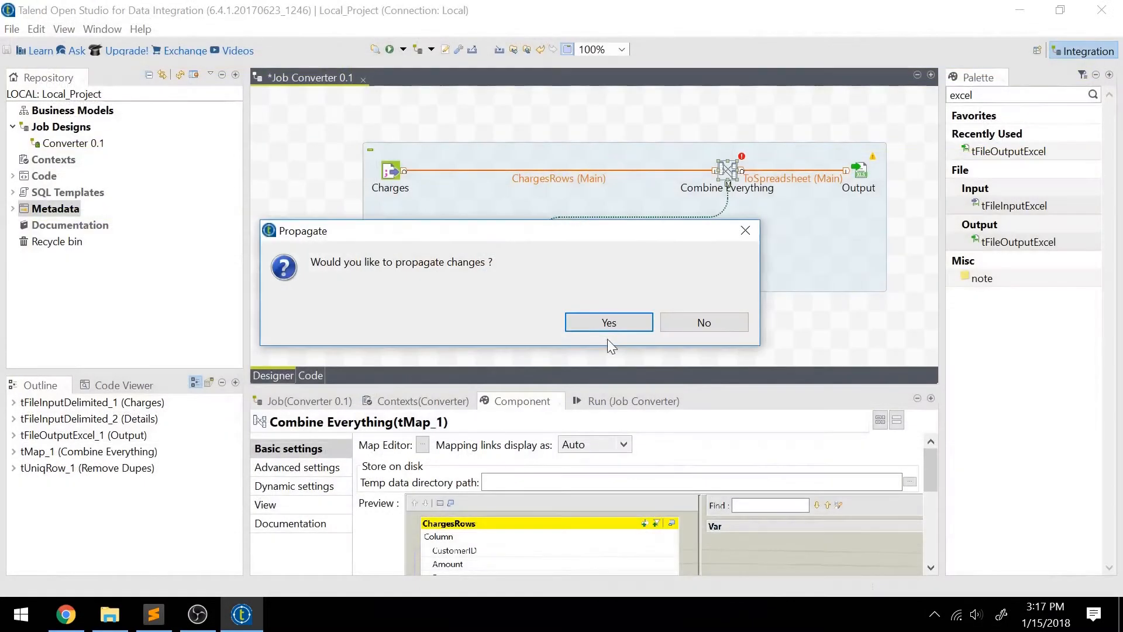
click(608, 325)
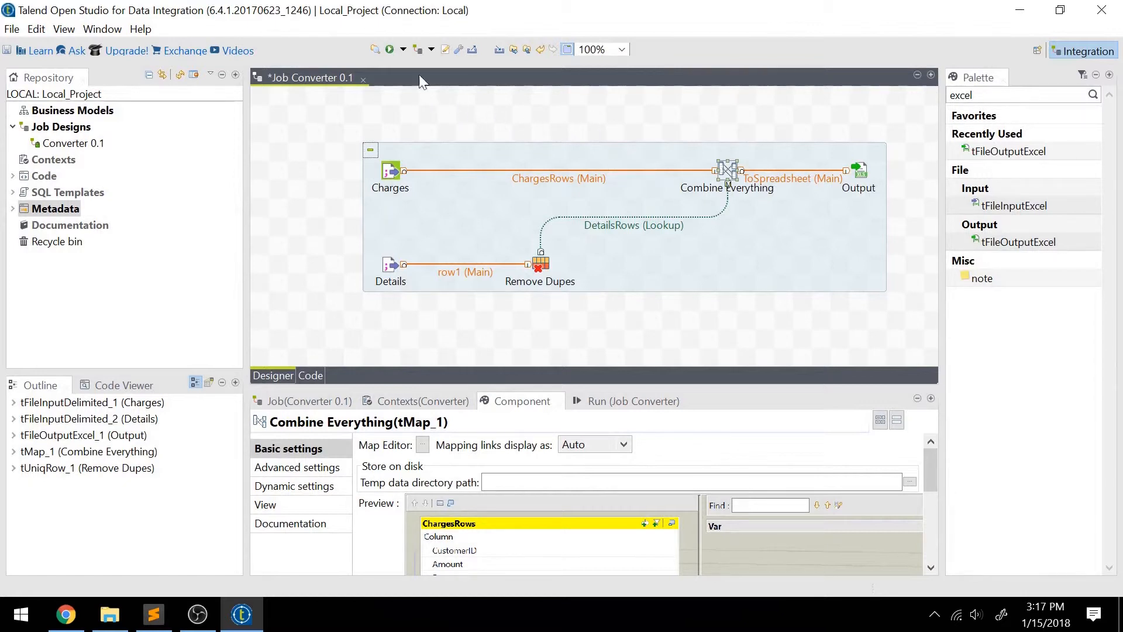
Run the Converter job from the Charges component and read the messages in its execution log.
click(392, 172)
click(391, 268)
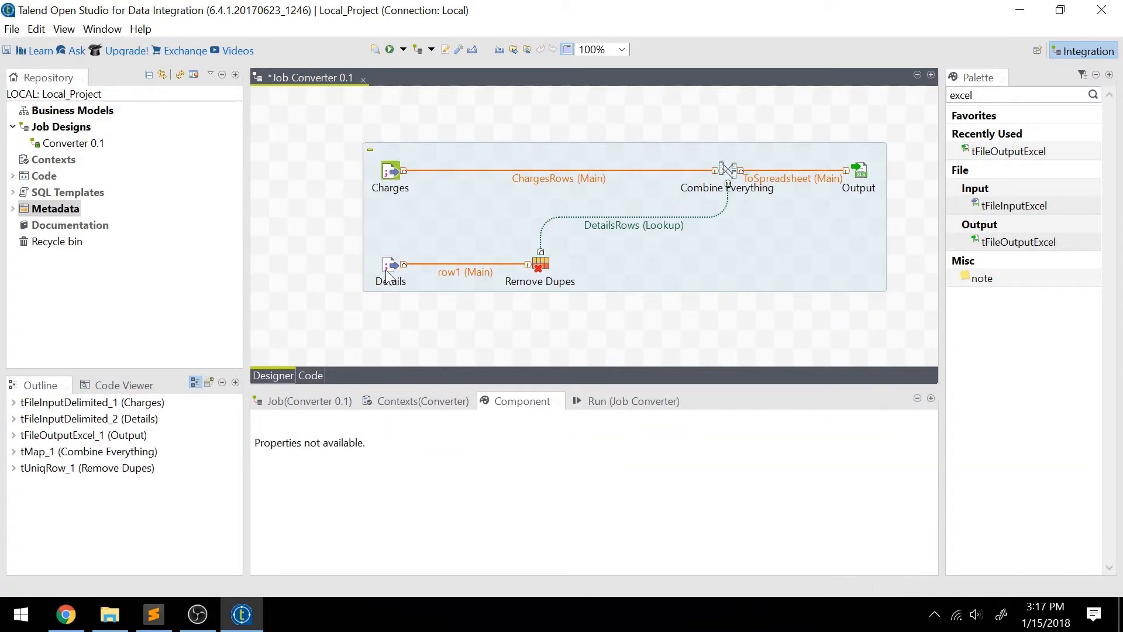
click(390, 171)
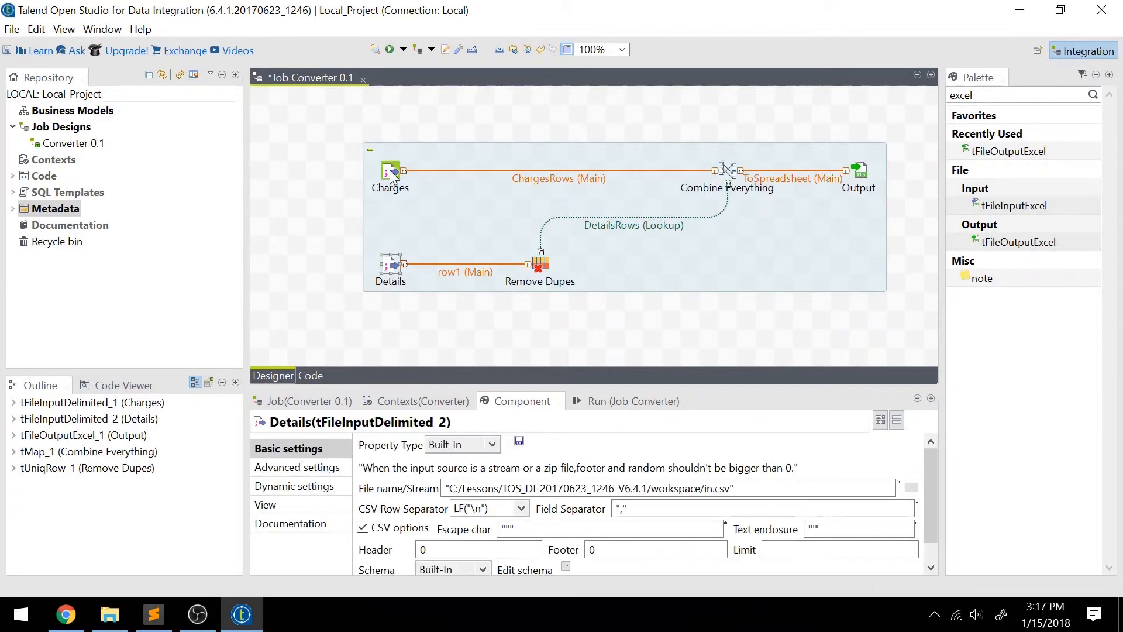
click(390, 50)
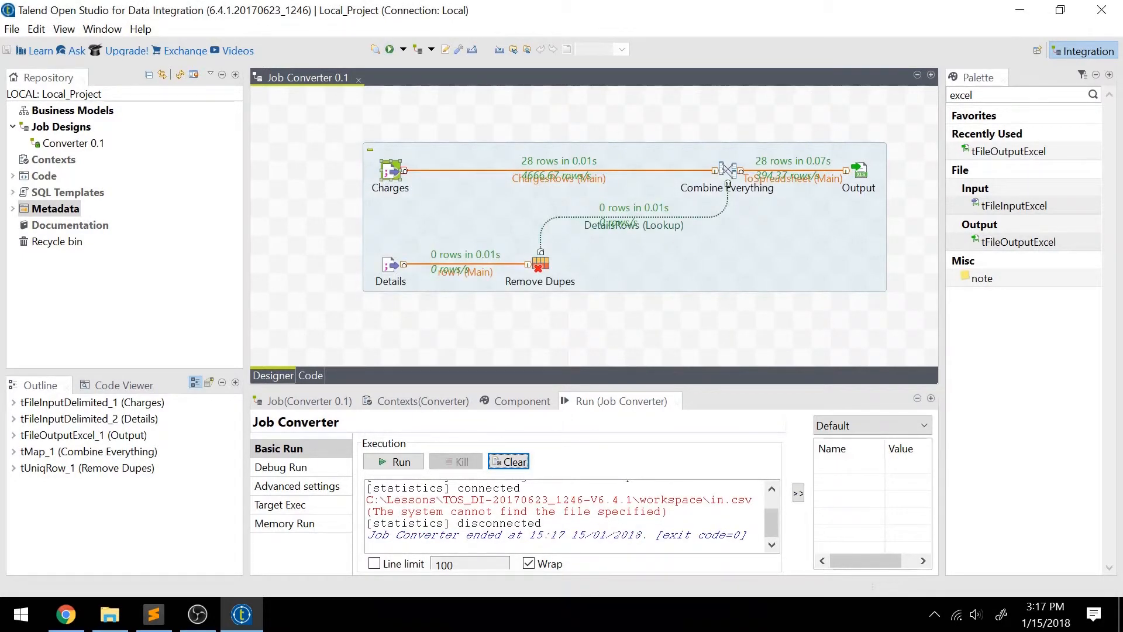
drag(633, 500, 667, 512)
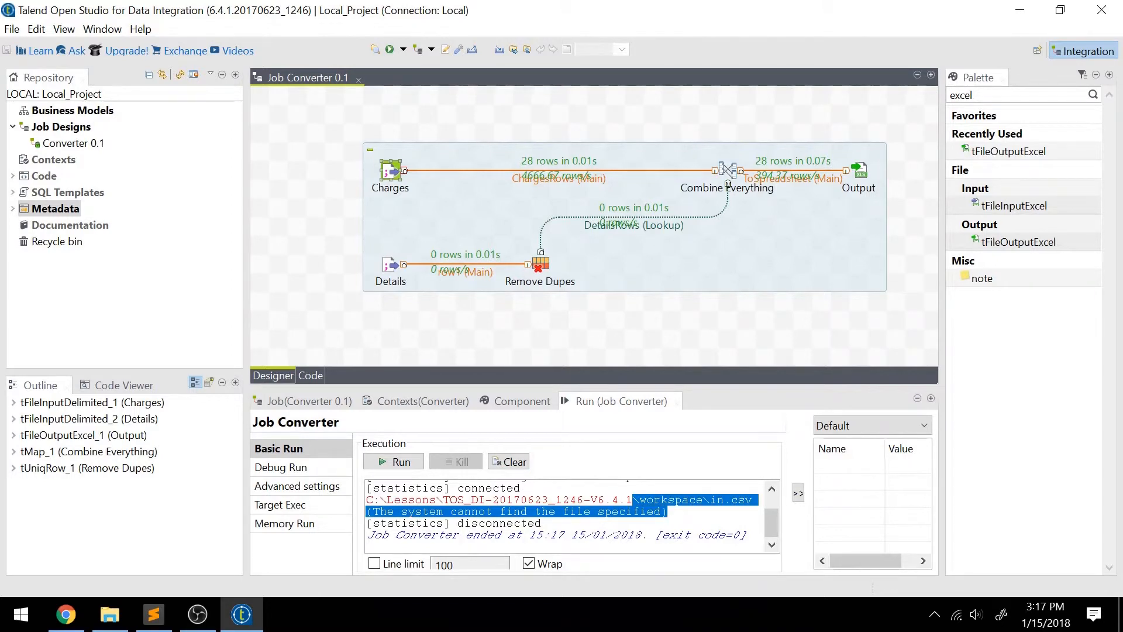
click(668, 512)
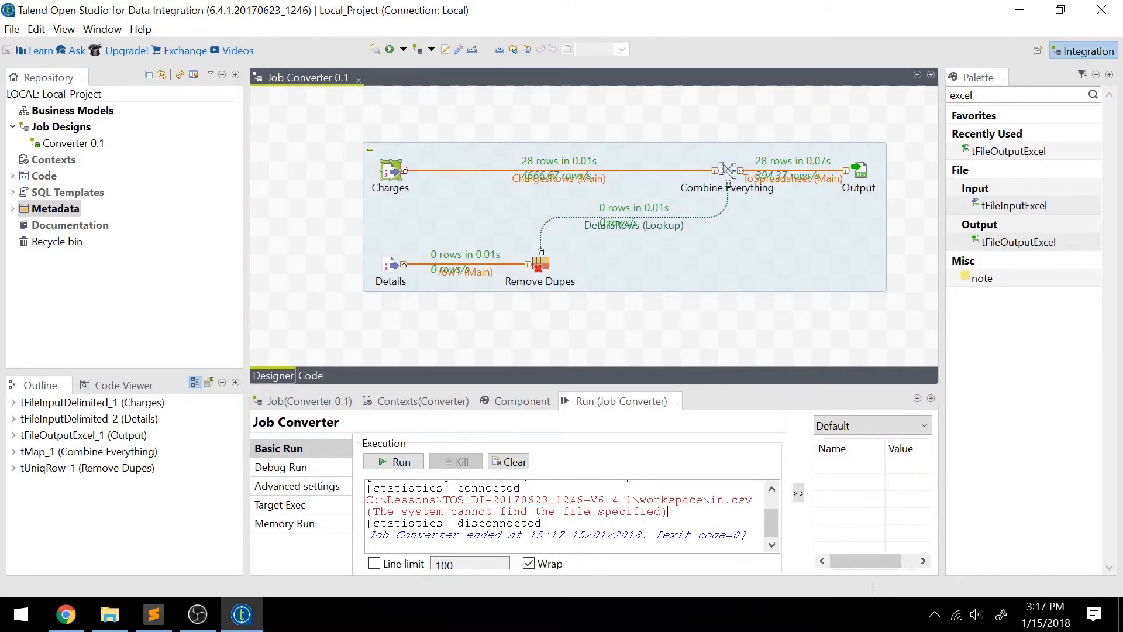
Set the Details component's input file to DETAILS.TXT in the C:/Lessons folder.
double_click(392, 178)
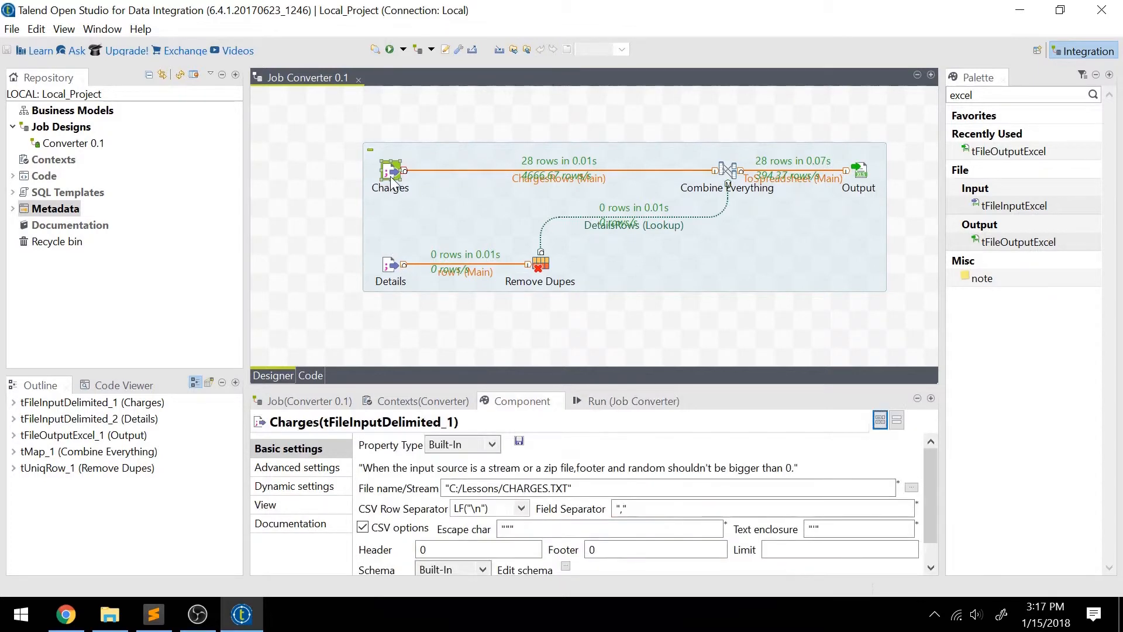
click(400, 280)
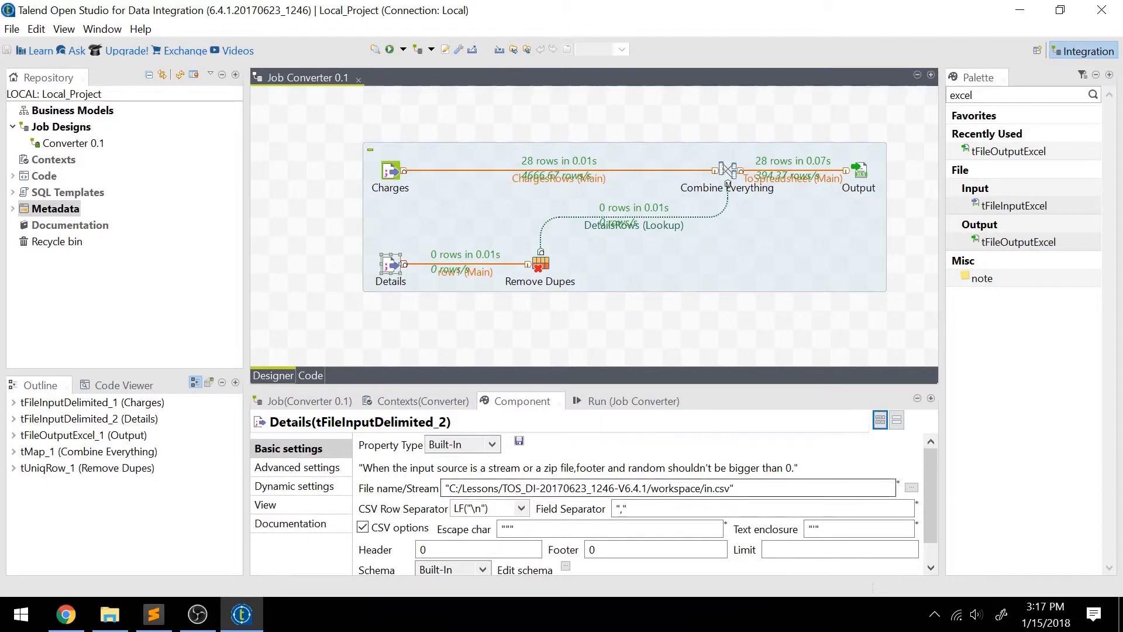
click(911, 487)
click(69, 178)
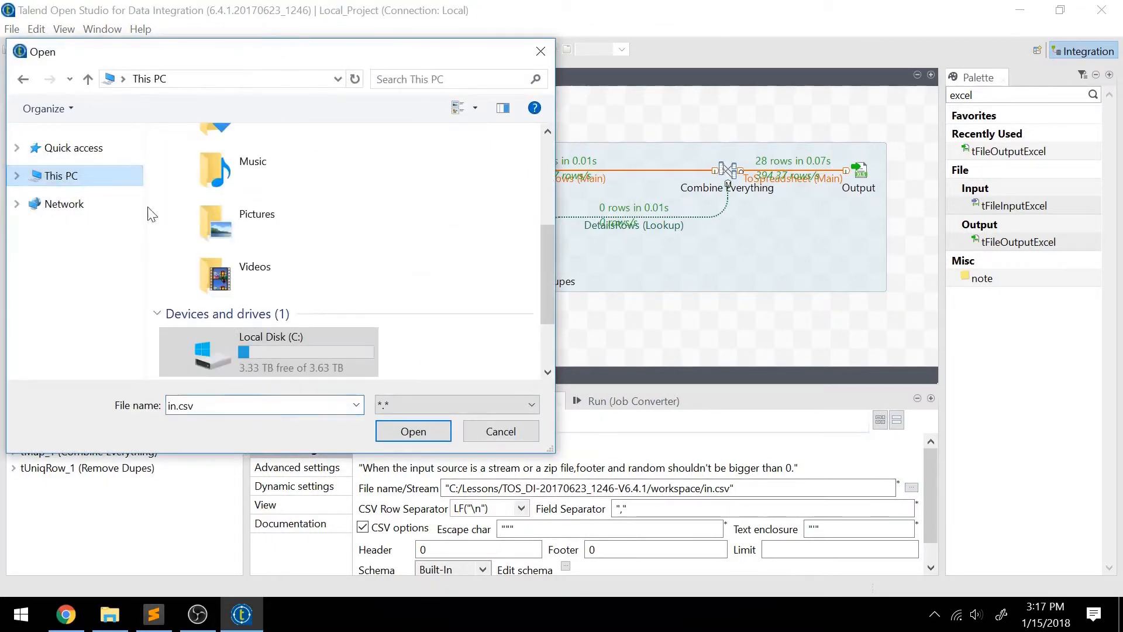
double_click(241, 324)
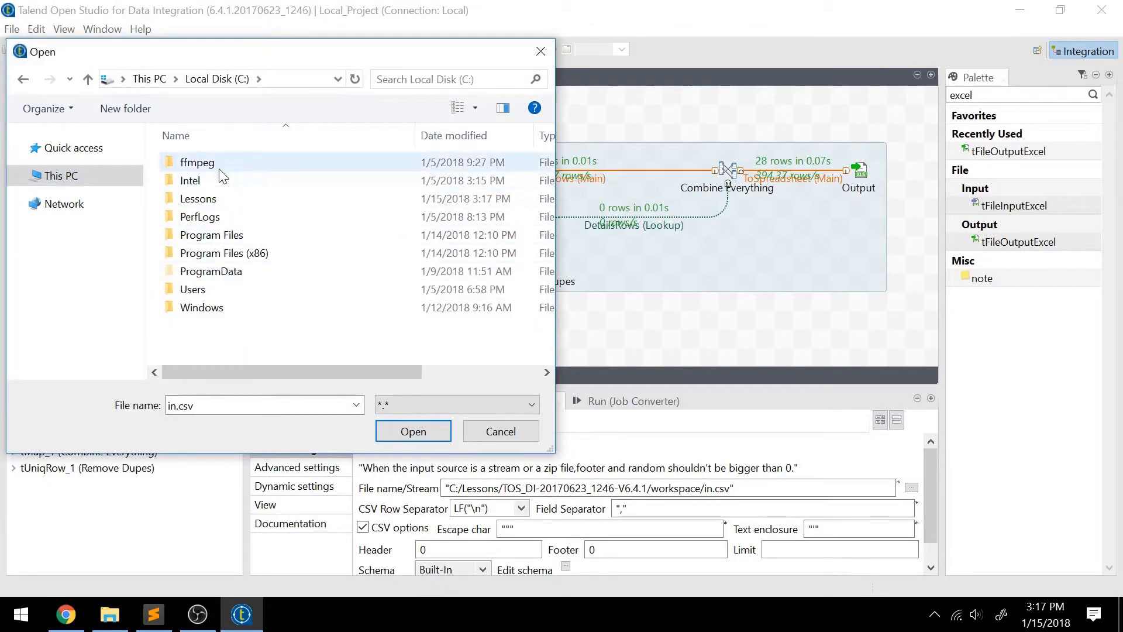
double_click(218, 199)
double_click(241, 200)
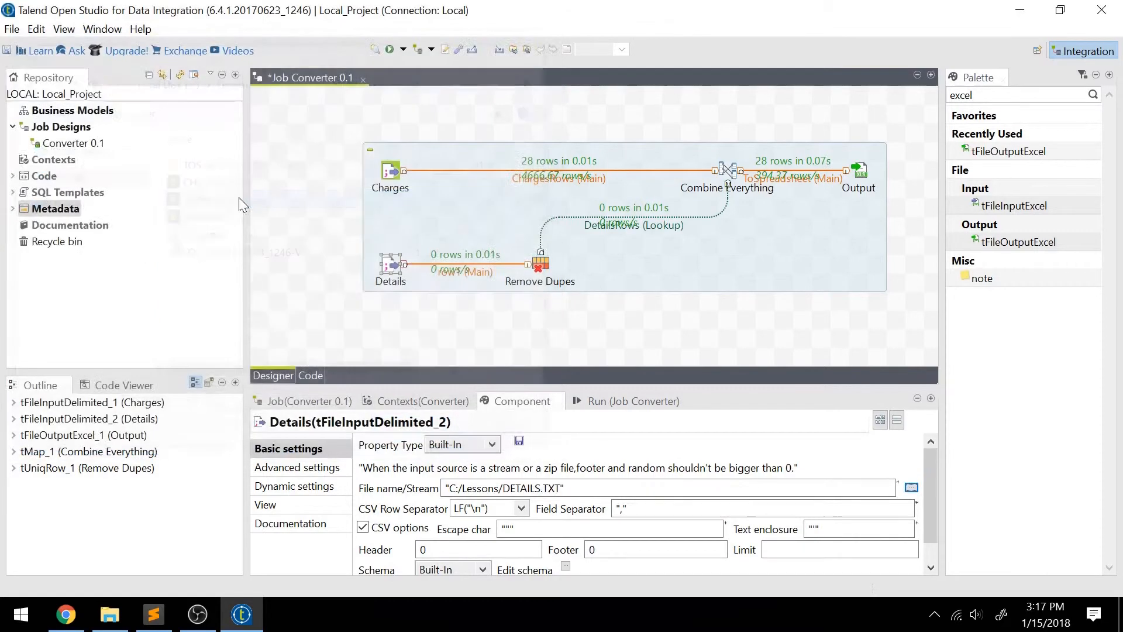
Rerun the Converter job with the corrected Details input file.
click(391, 175)
click(389, 50)
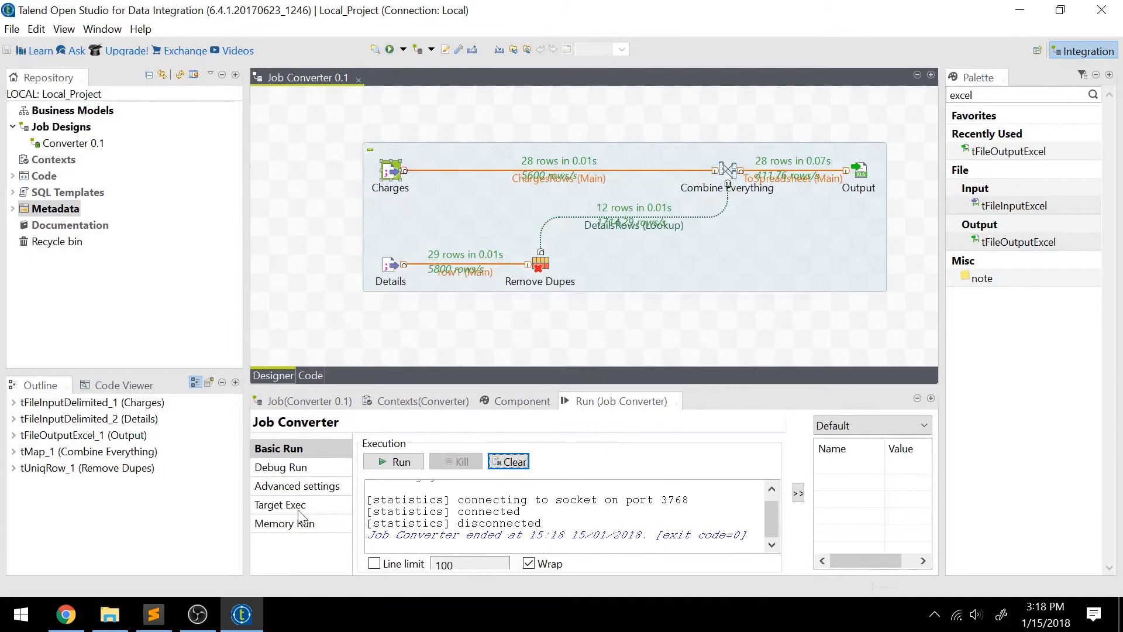
click(117, 613)
click(119, 613)
Switch to Sublime Text to check the rows in DETAILS.TXT, and compare them with the row counts around Remove Dupes in the job design.
click(390, 267)
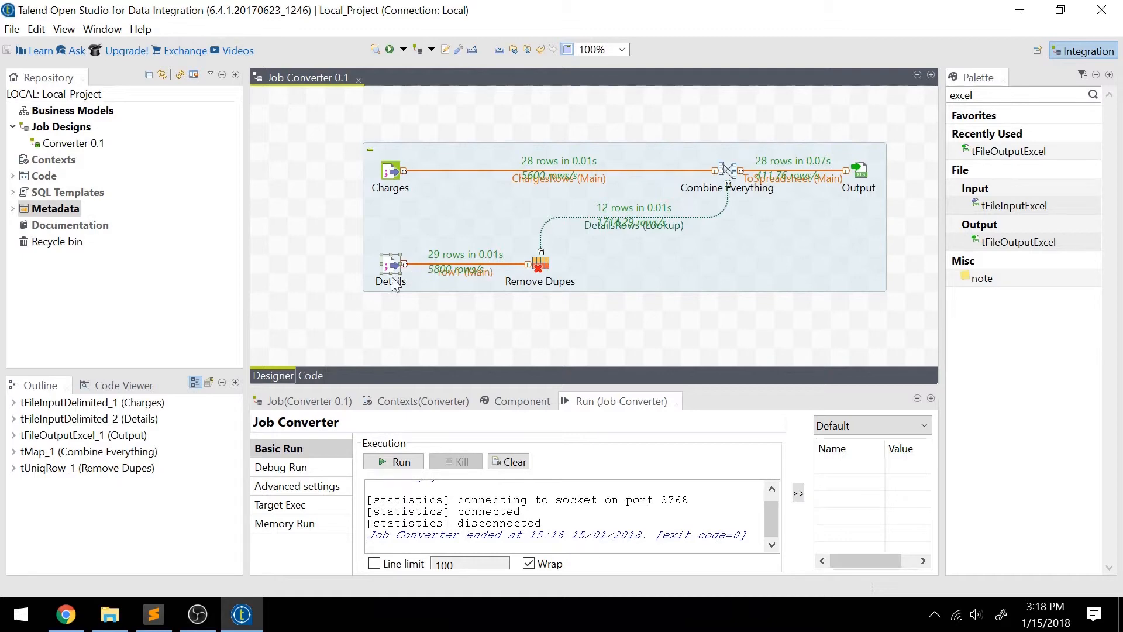
click(153, 614)
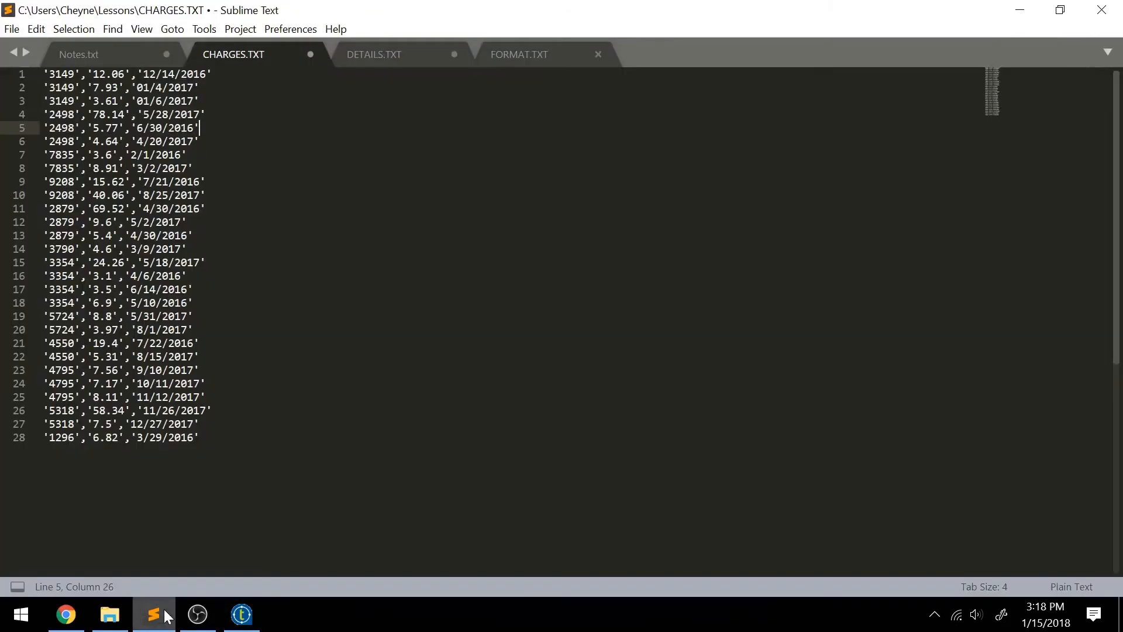
click(377, 57)
key(ctrl+a)
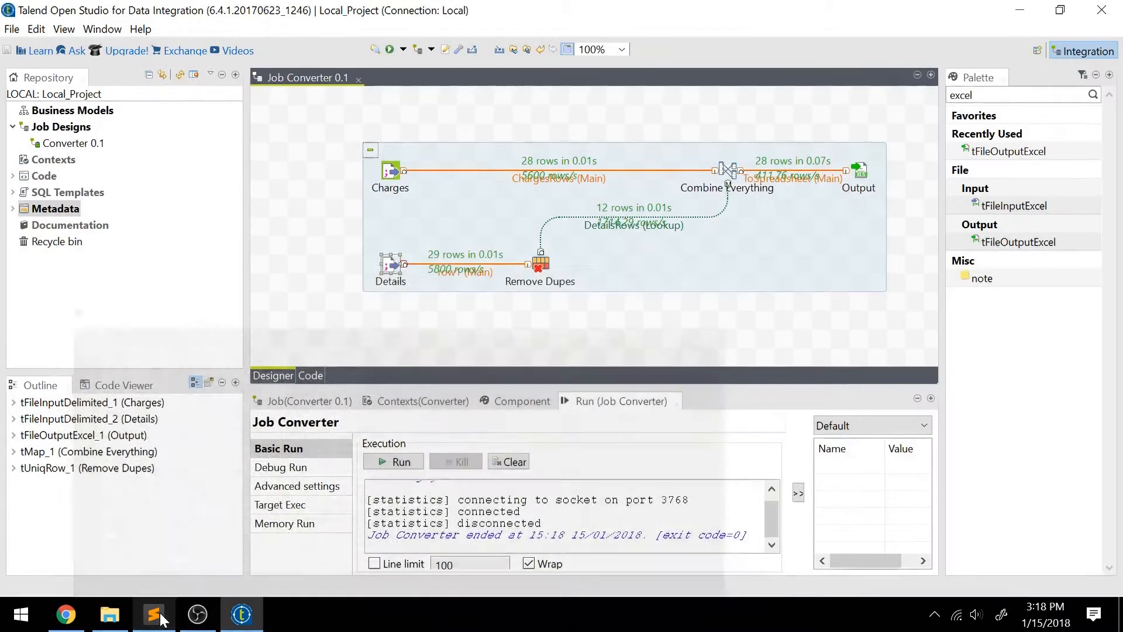
click(154, 614)
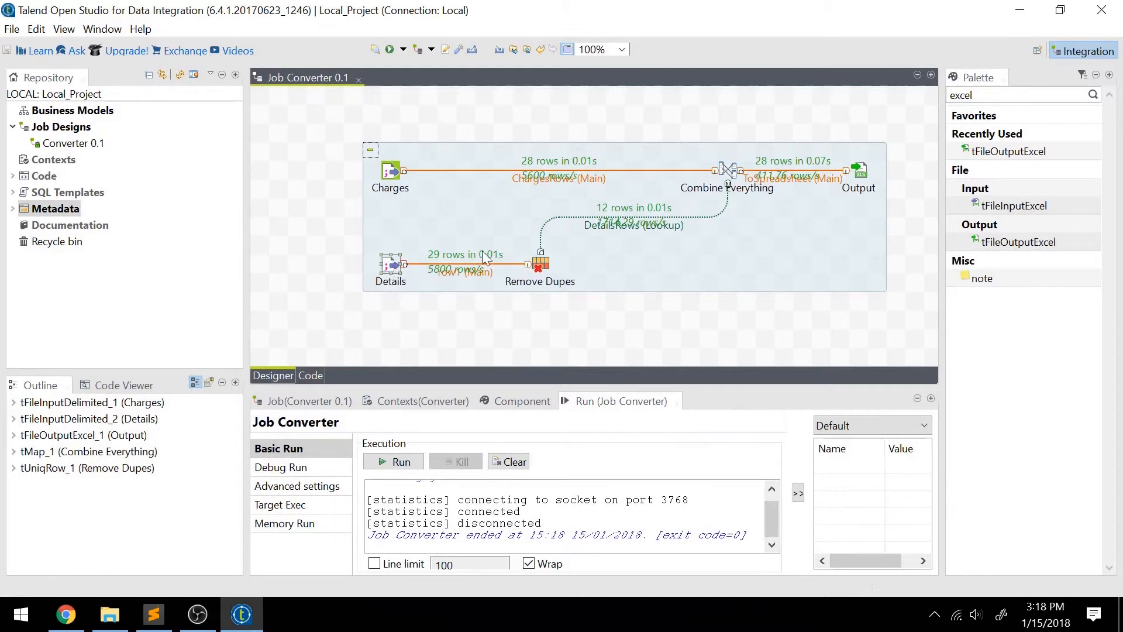
click(534, 263)
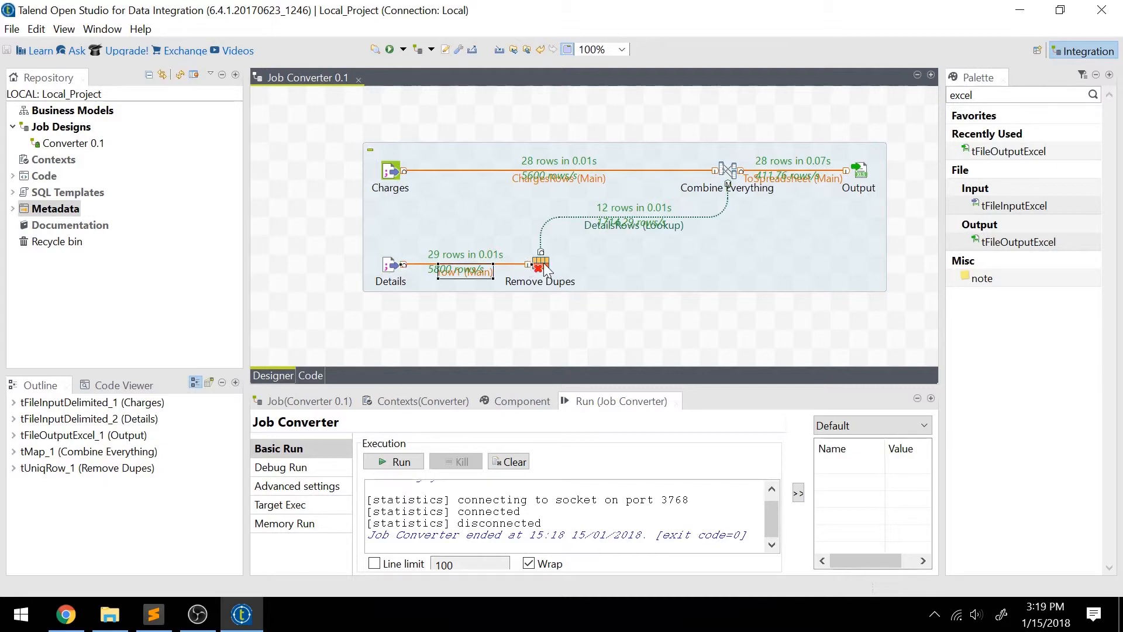
click(544, 265)
Open Output.xls from the C:/Lessons folder in LibreOffice Calc and widen column C to examine the combined ID, amount and name rows.
click(107, 625)
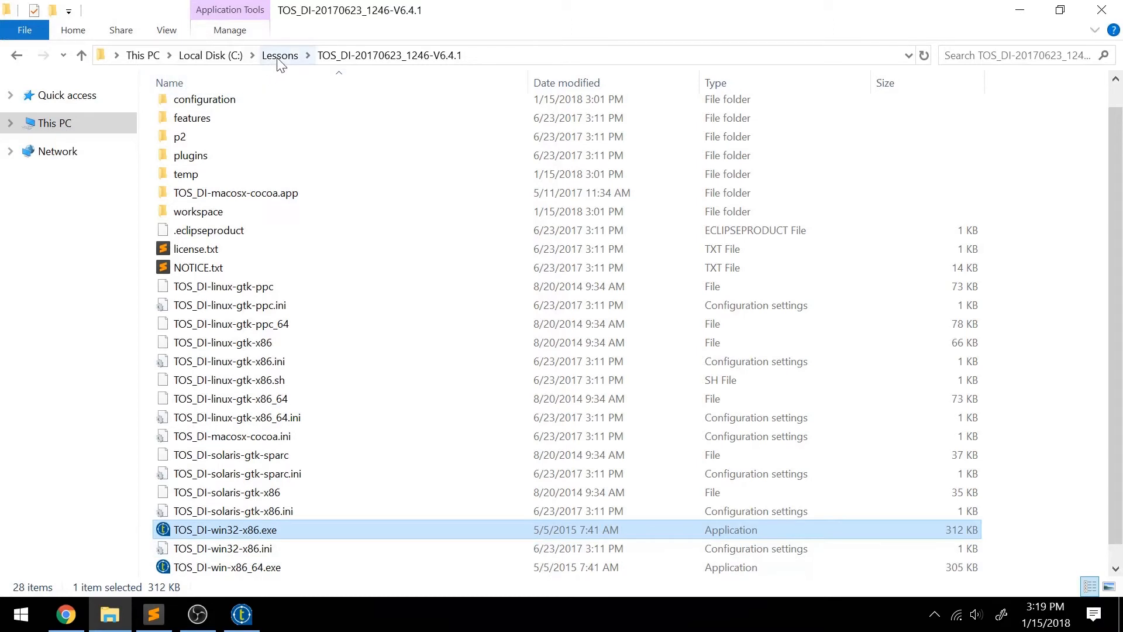
click(279, 57)
double_click(326, 184)
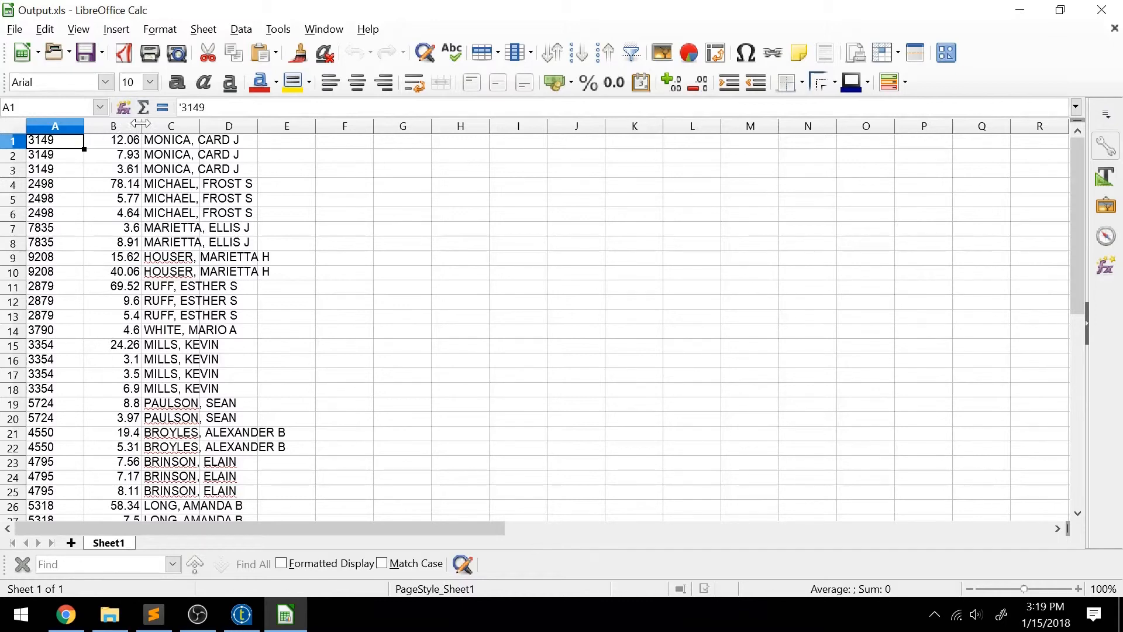
drag(200, 126, 265, 130)
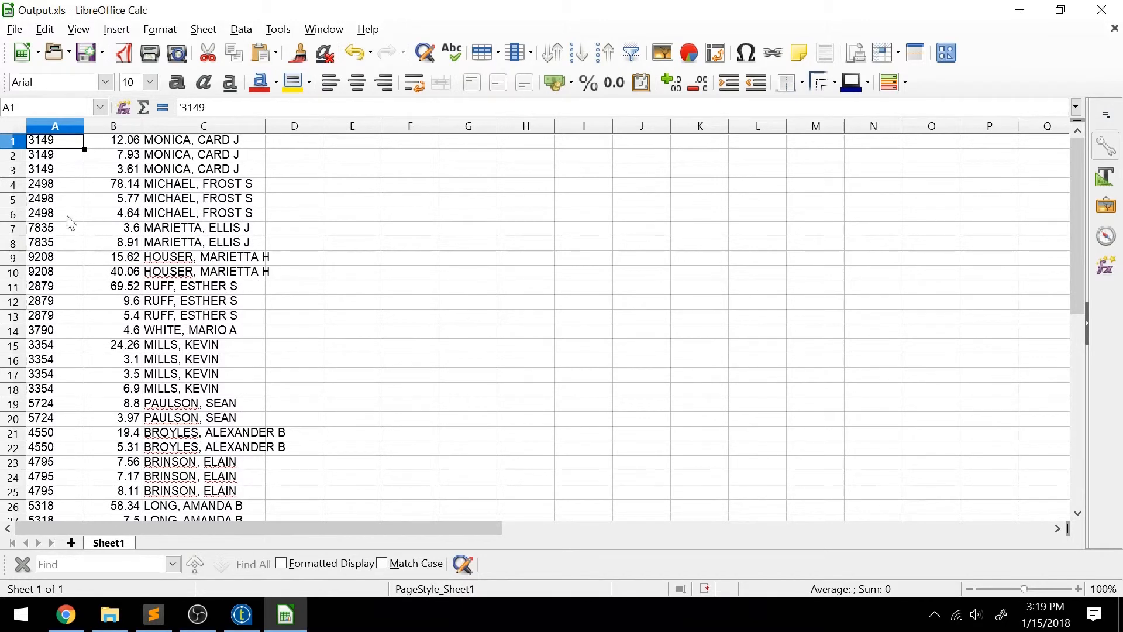
click(104, 175)
click(66, 171)
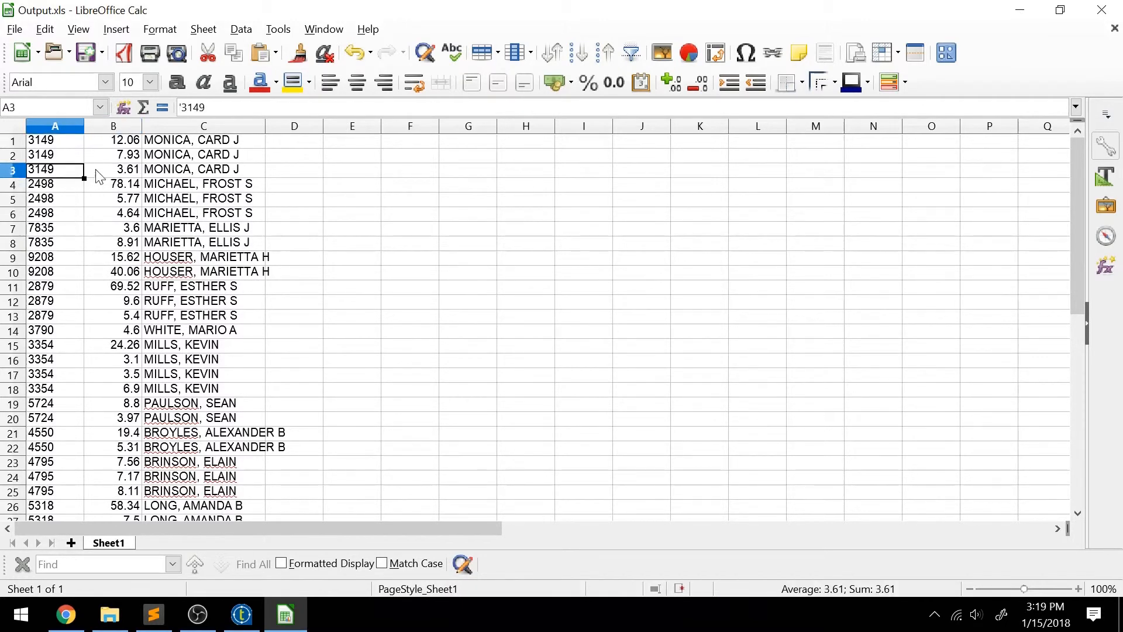
click(113, 145)
key(Left)
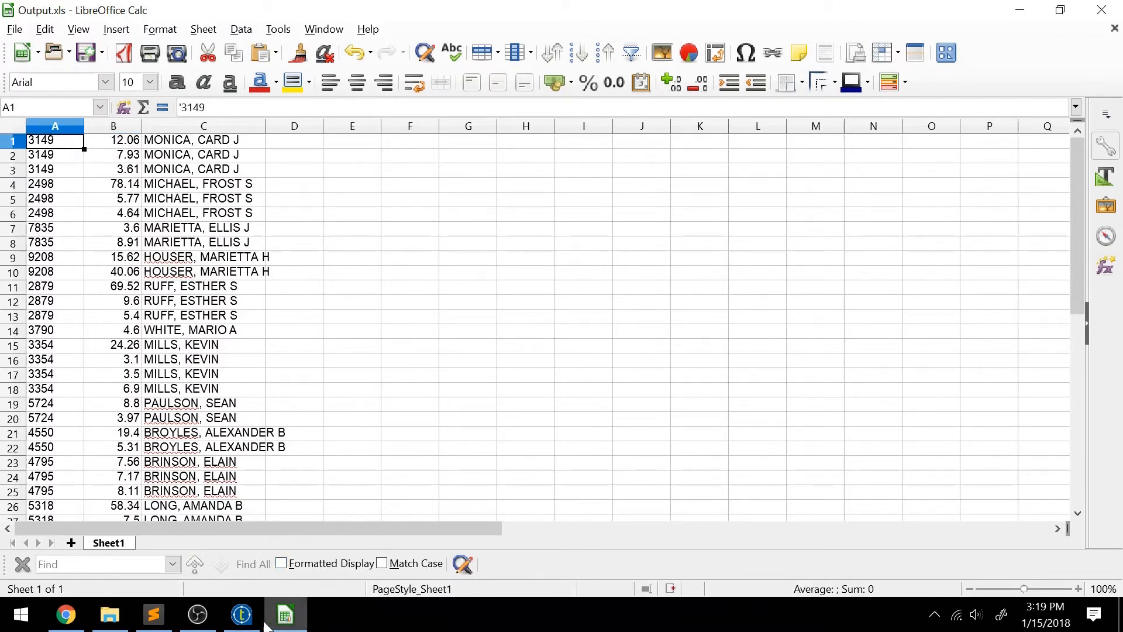
Switch back to Talend, clear the job's run log and statistics, and enlarge the job design area.
click(240, 613)
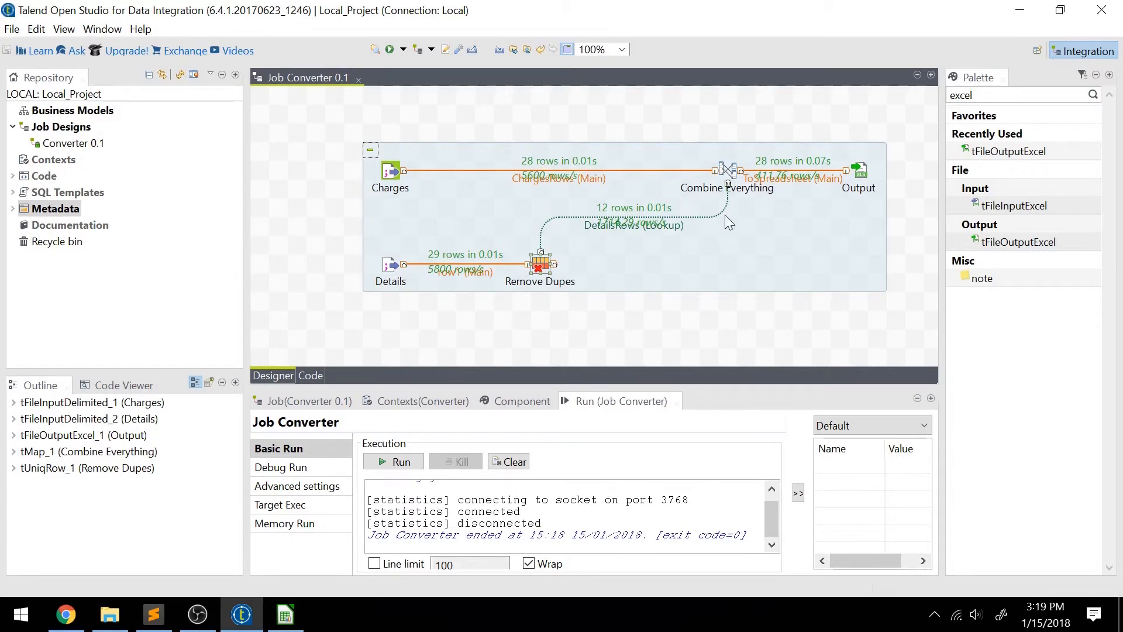
click(509, 463)
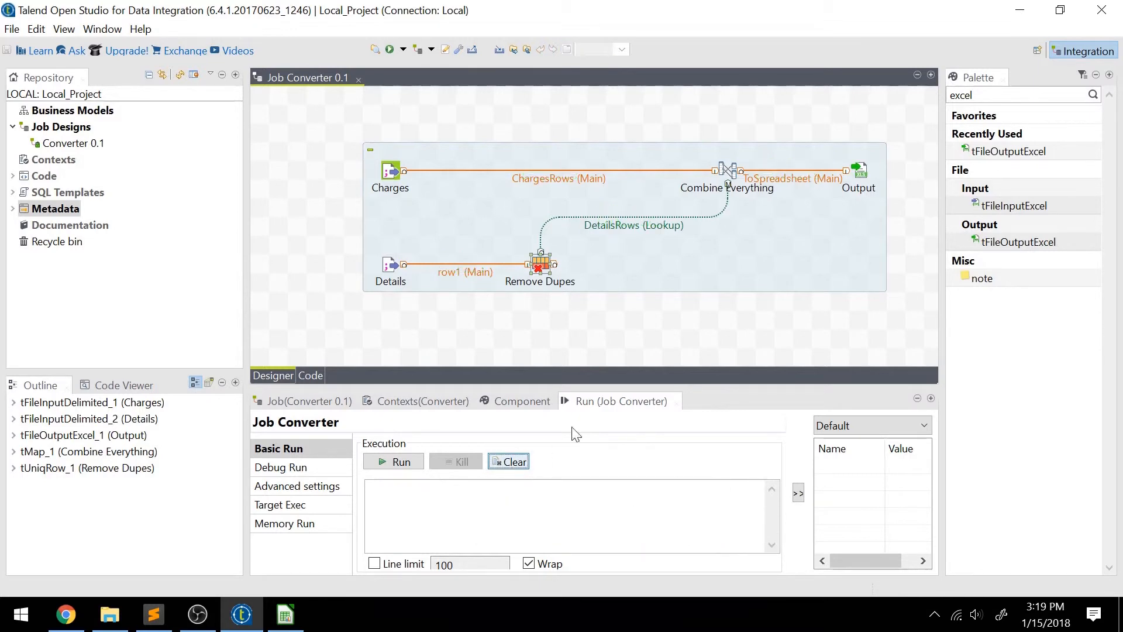
drag(706, 383, 708, 436)
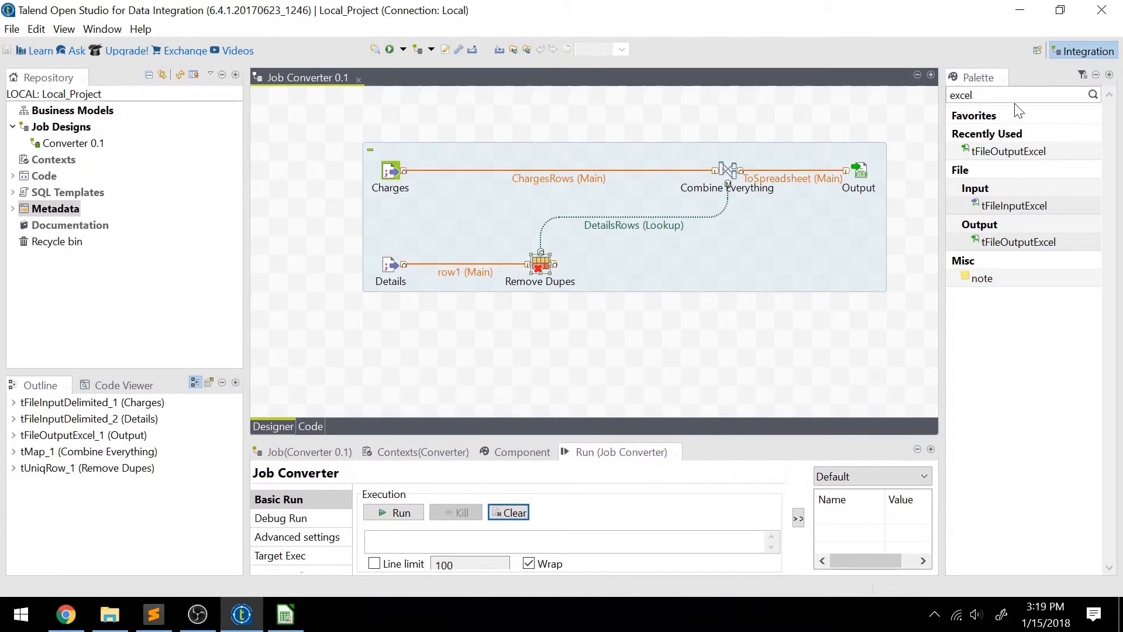
Find the tLogRow component, add it to the job below Output, and feed it with a main row from Output.
double_click(965, 94)
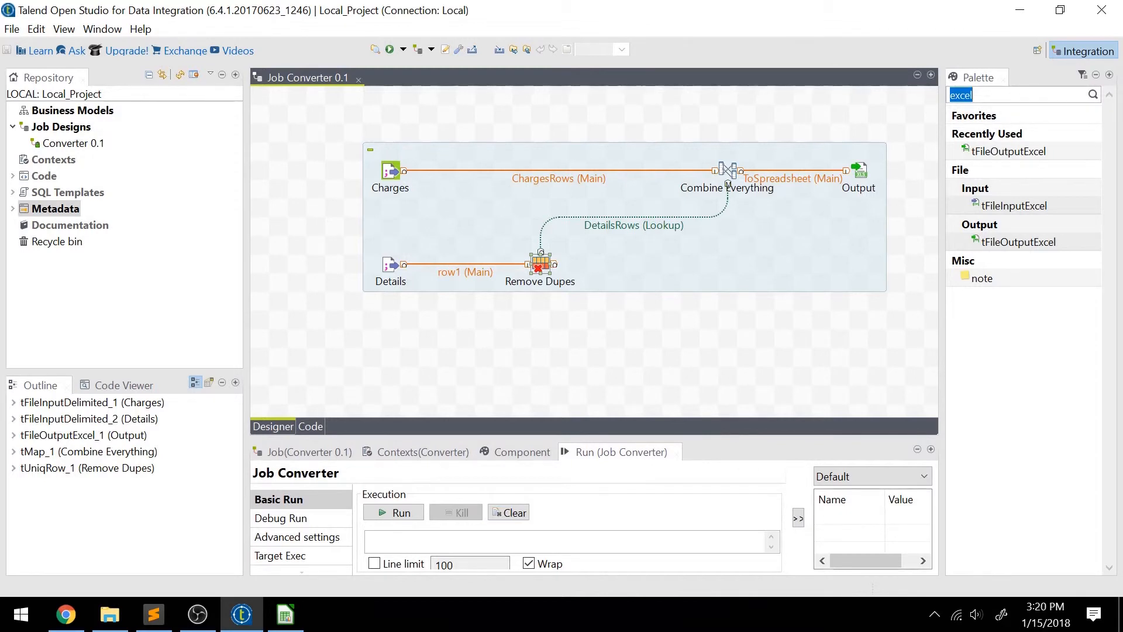
text(tlogrow)
key(Return)
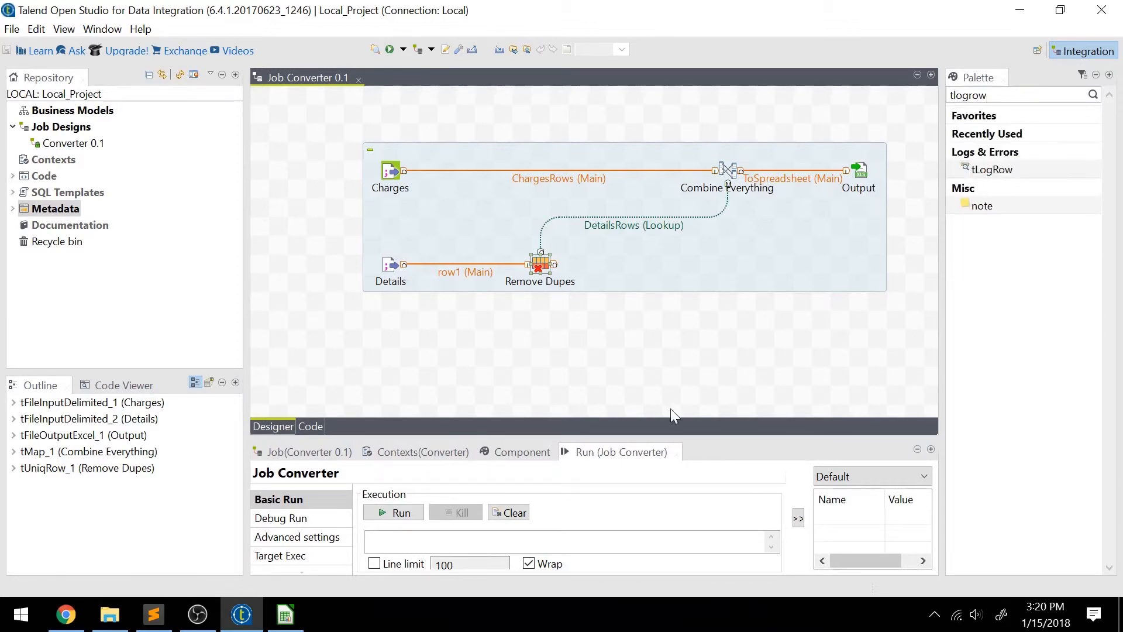
drag(1027, 173, 784, 254)
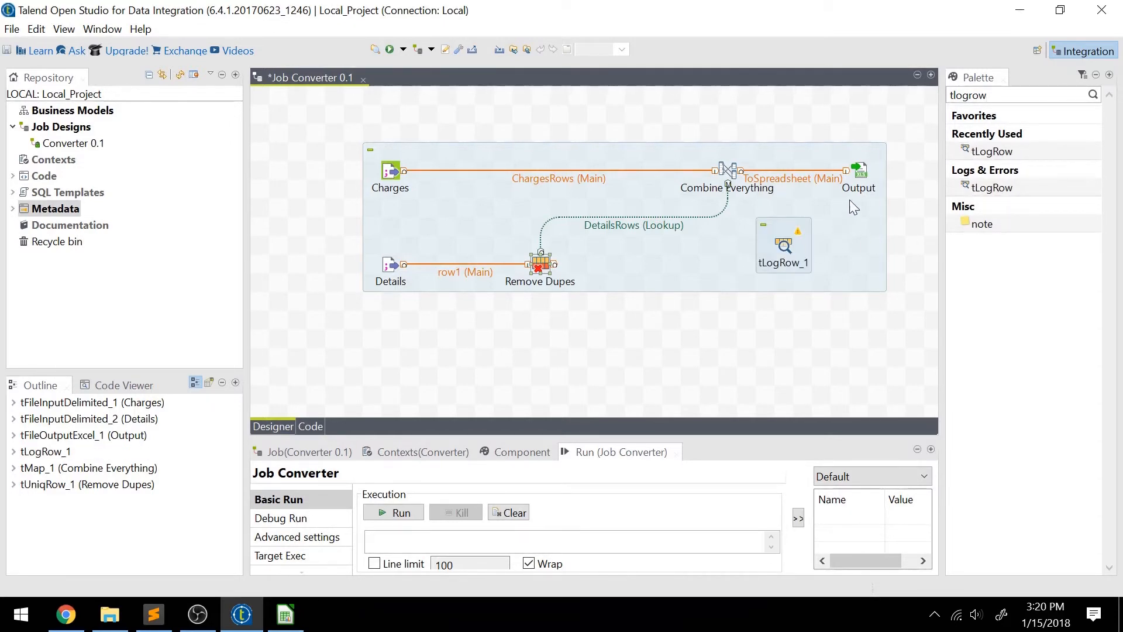
click(864, 171)
drag(866, 170, 820, 325)
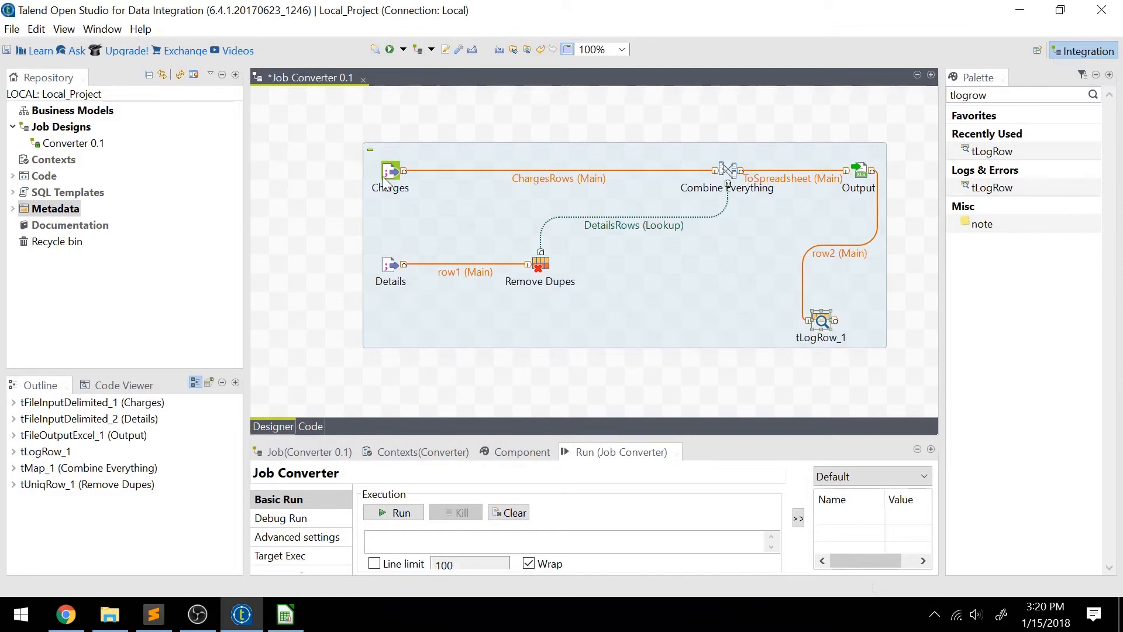
Run the Converter job with the log component attached and enlarge the run log to read its messages.
click(388, 173)
click(390, 49)
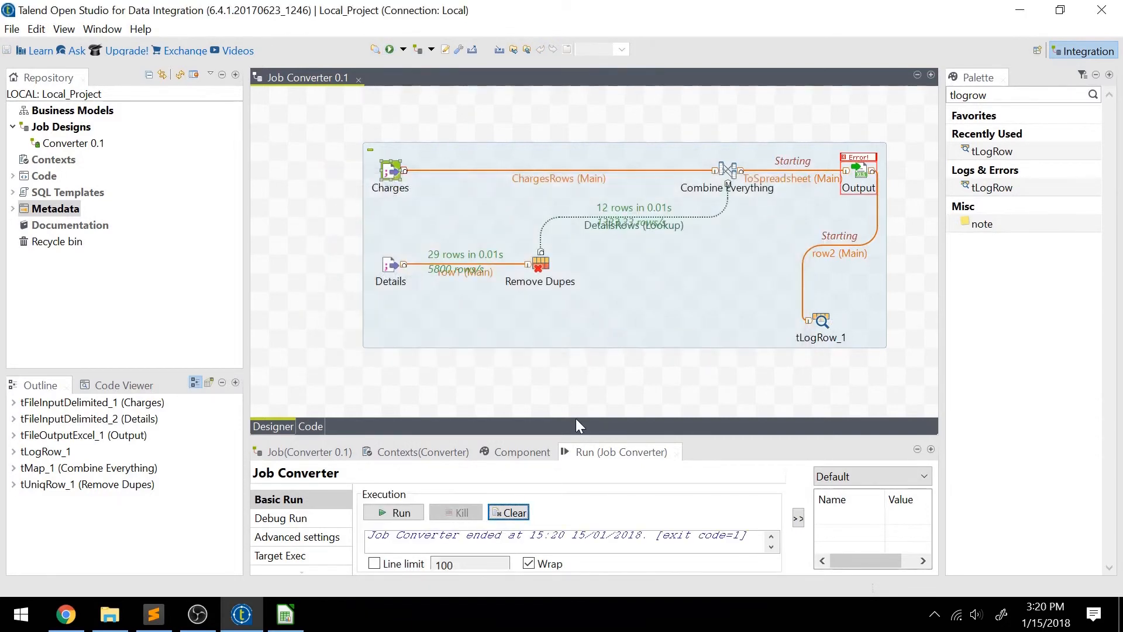
drag(649, 437, 671, 183)
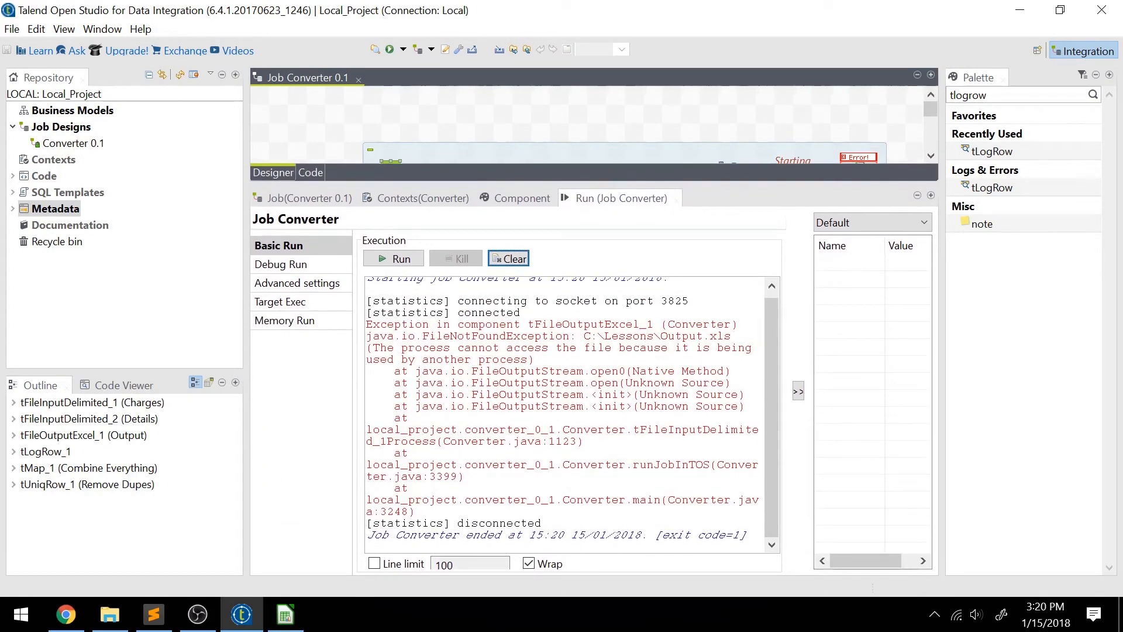
Switch to LibreOffice Calc, close Output.xls without saving, and rerun the Converter job in Talend.
click(284, 614)
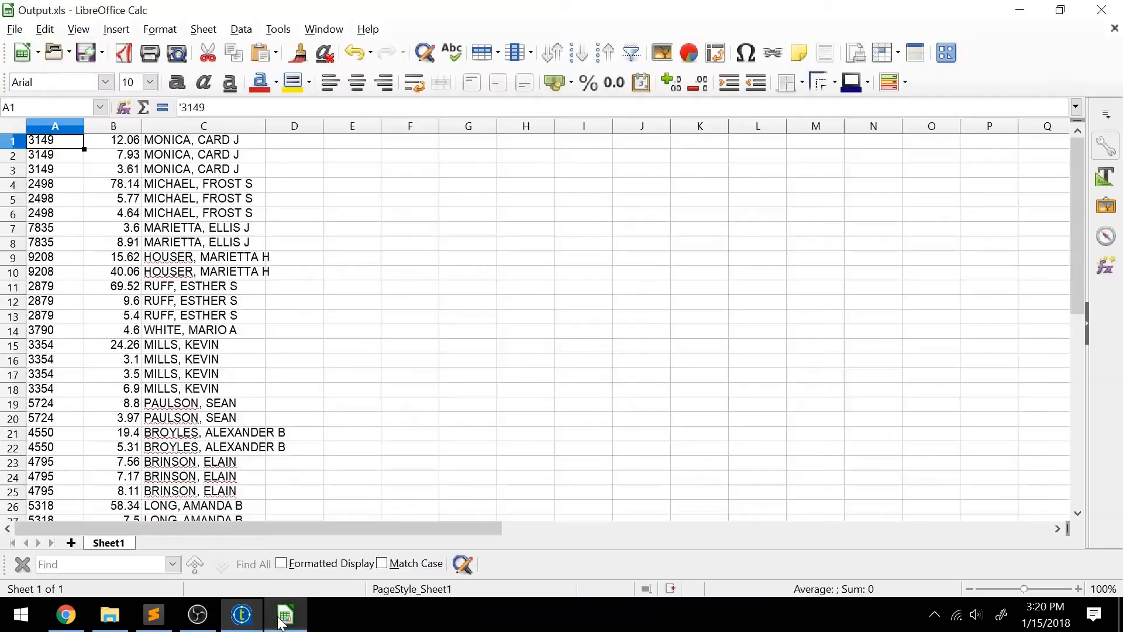
click(1102, 10)
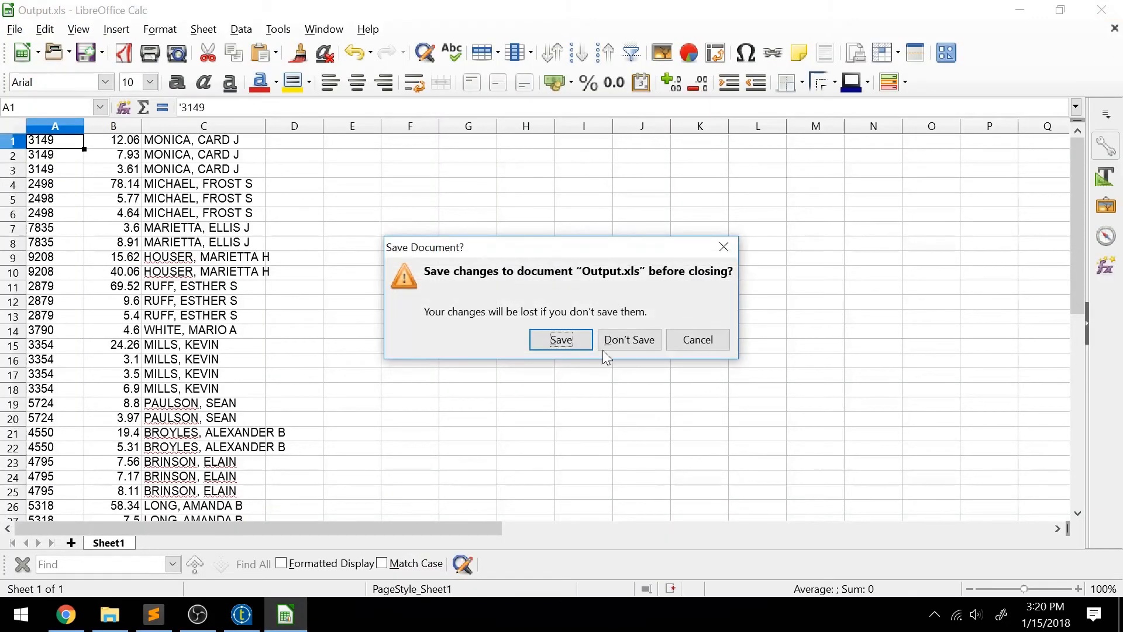
click(629, 340)
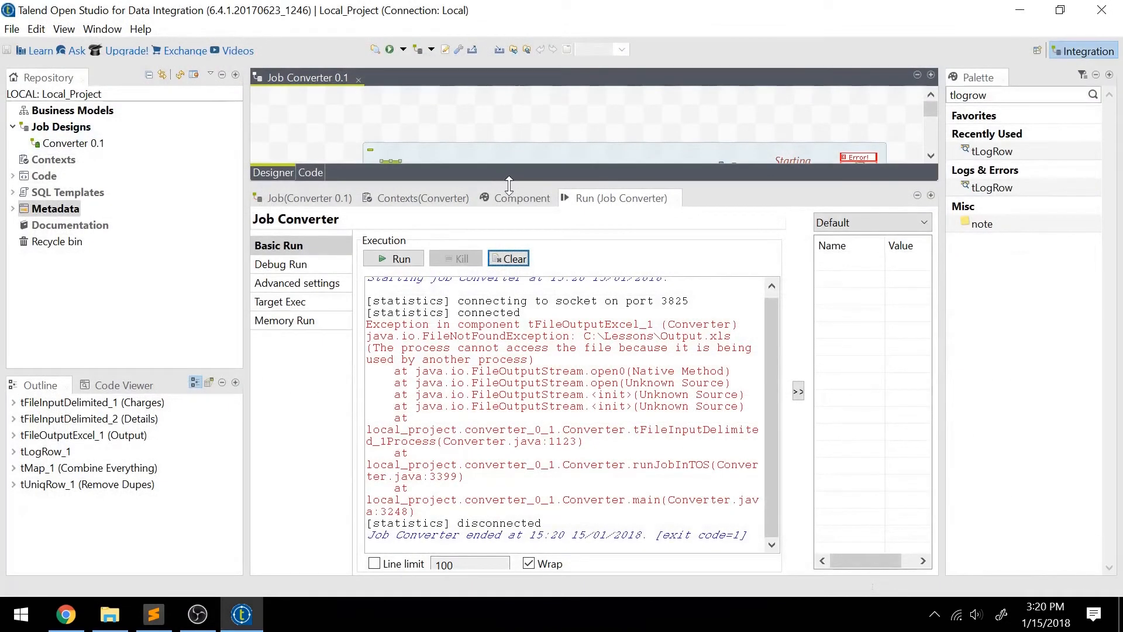
drag(509, 185, 509, 239)
click(389, 49)
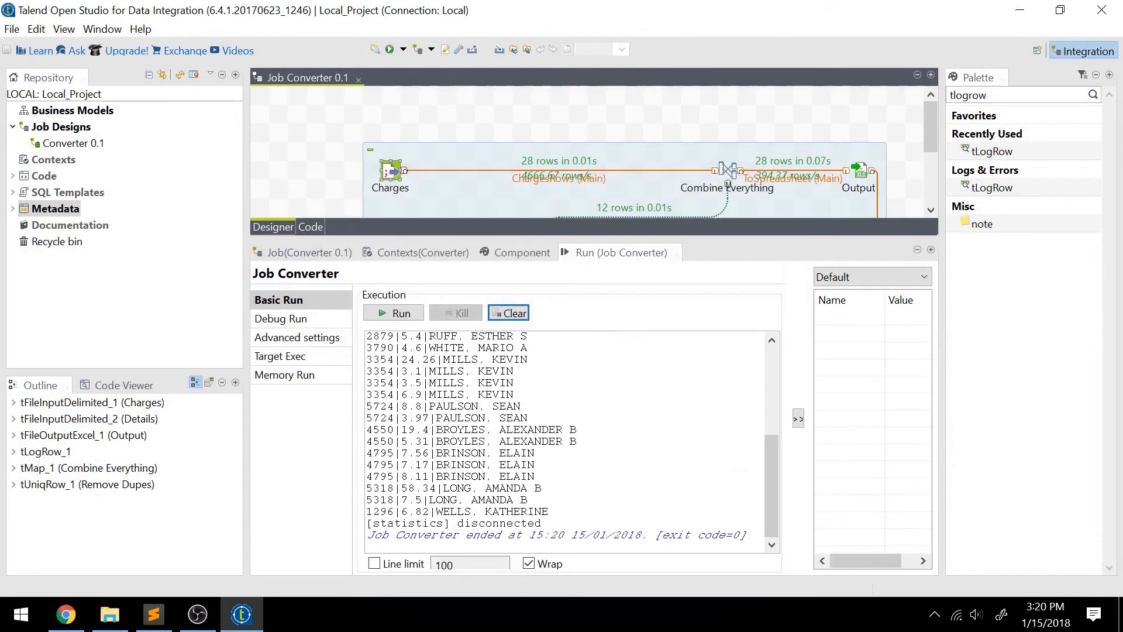
Examine the pipe-separated rows in the run log and compare them with the row counts in the job design.
scroll(564, 442, up, 6)
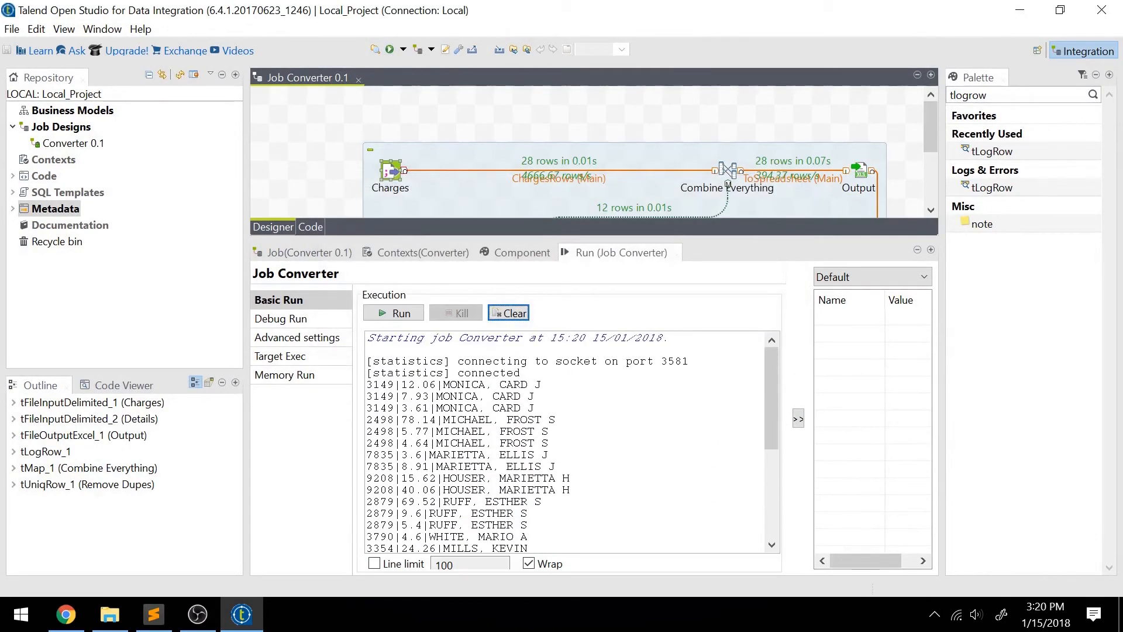
scroll(565, 441, down, 6)
scroll(565, 442, up, 6)
drag(665, 237, 684, 377)
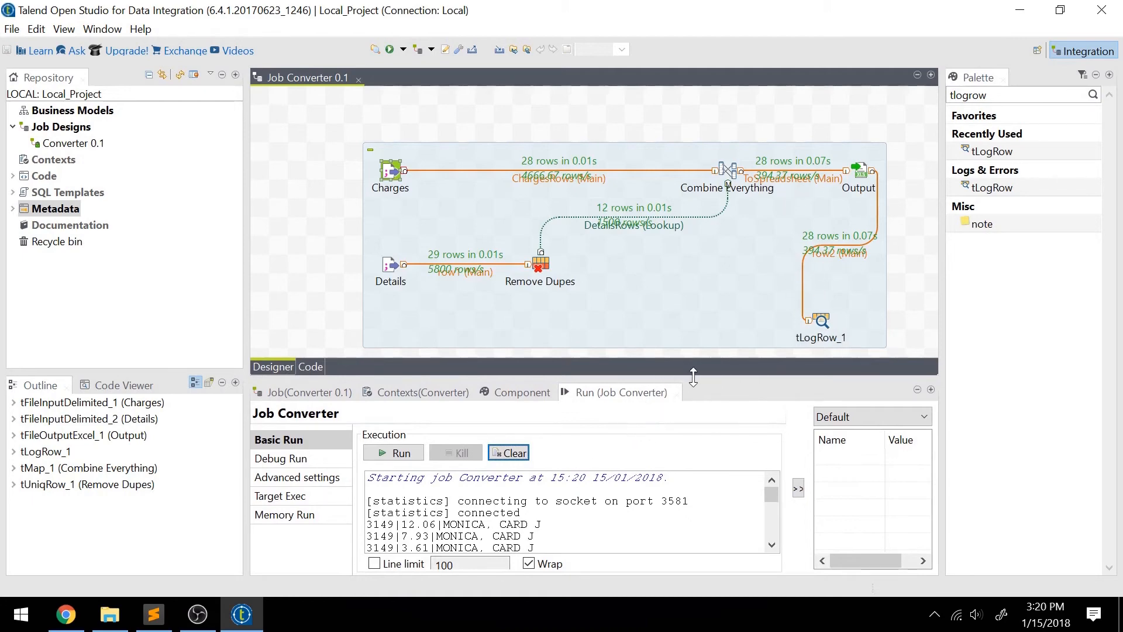
drag(693, 377, 693, 195)
scroll(567, 427, down, 5)
scroll(568, 427, up, 5)
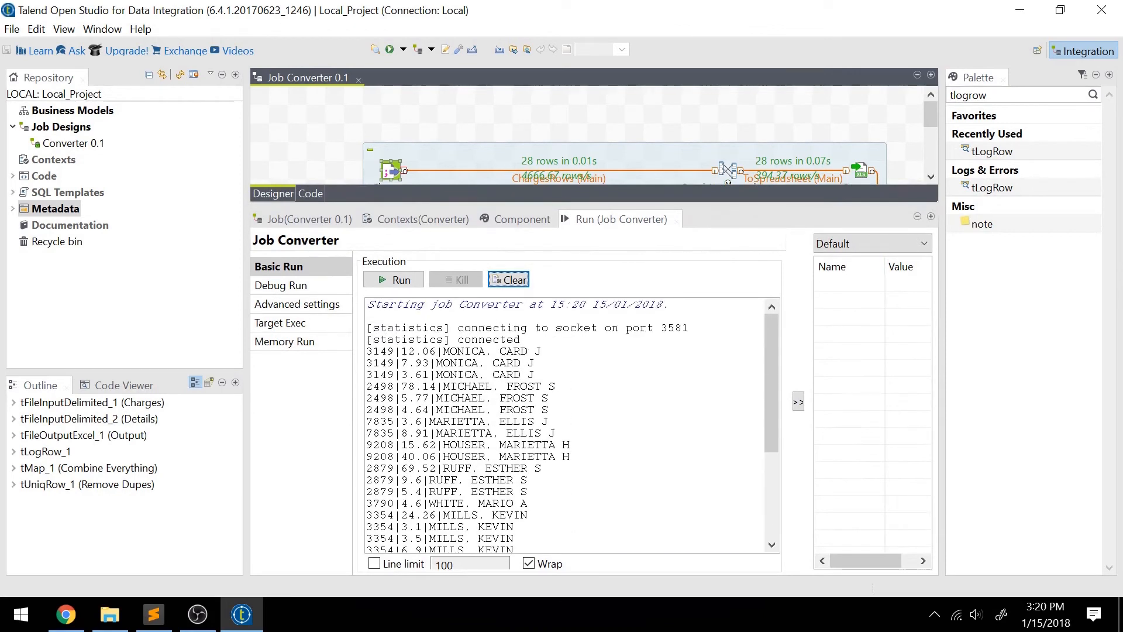
drag(735, 207, 737, 386)
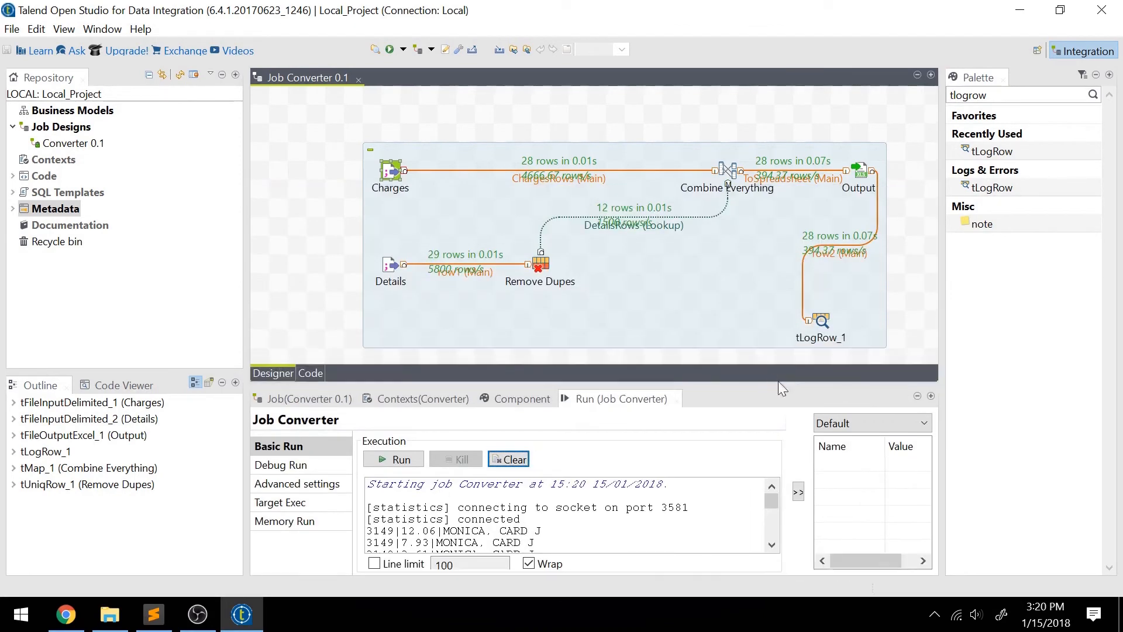
Set the tLogRow_1 mode to Table (print values in cells of a table) and rerun the Converter job.
click(821, 322)
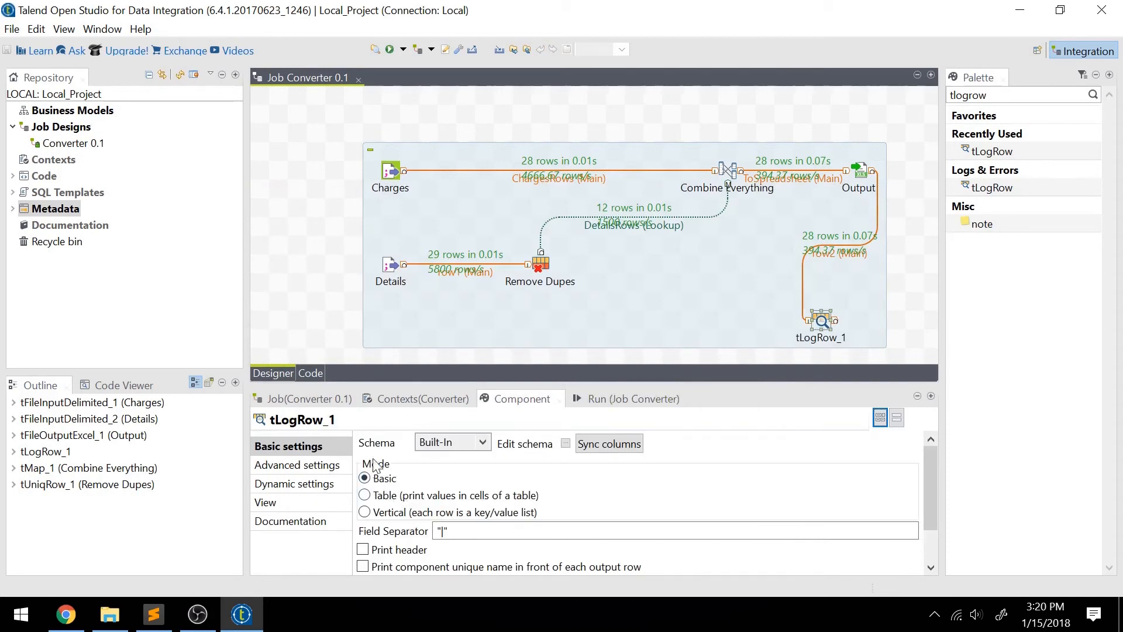
click(390, 496)
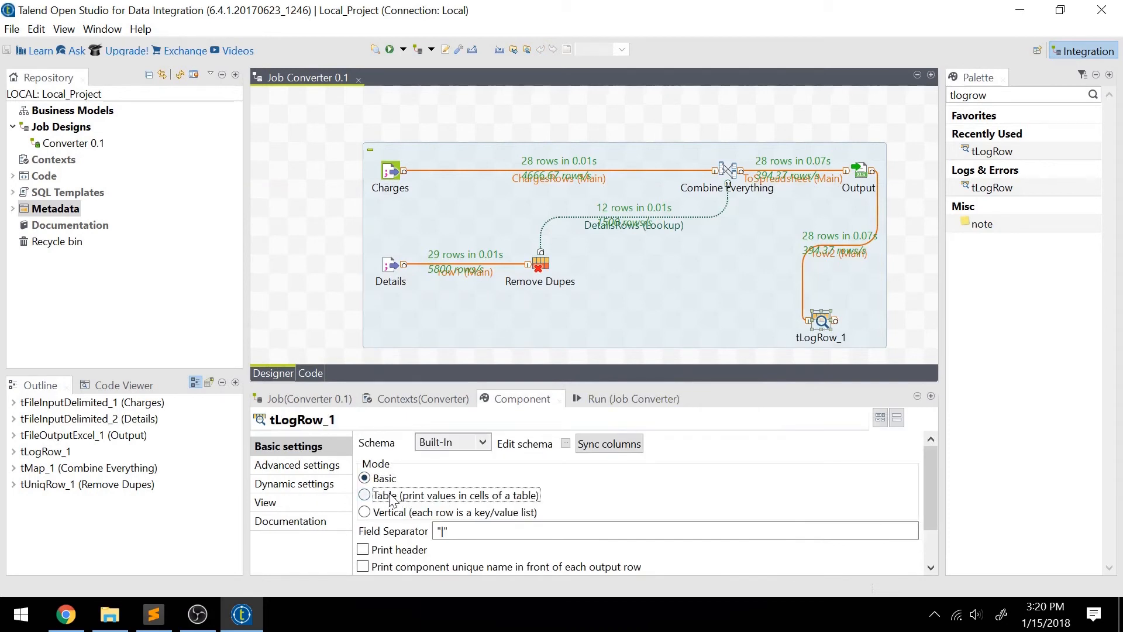
click(396, 171)
click(390, 52)
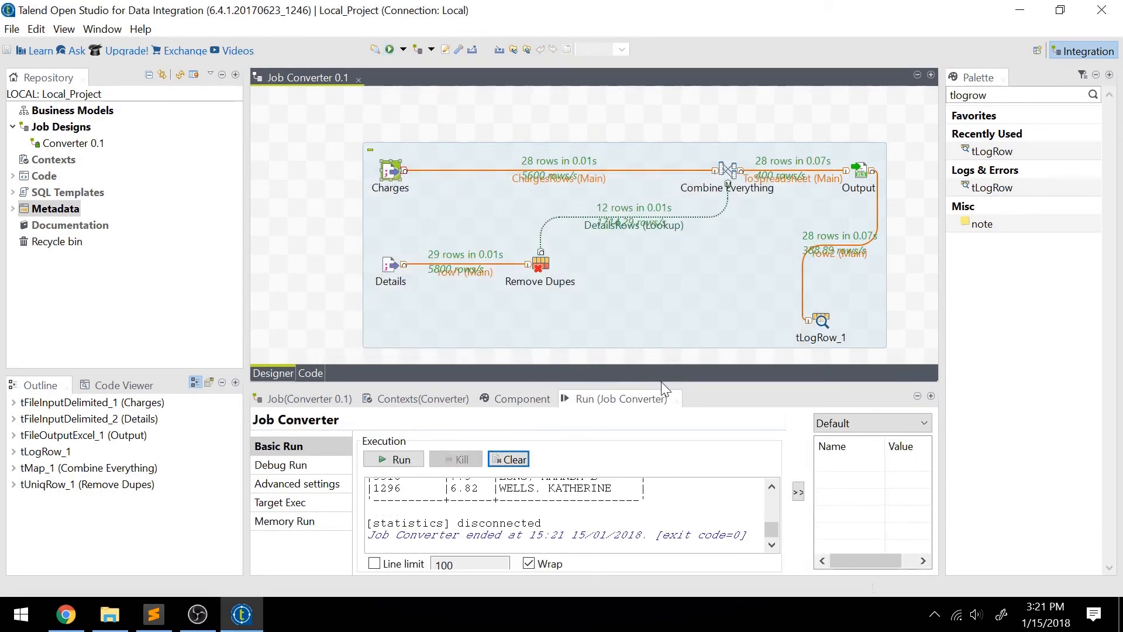
Examine the table rows in the enlarged run log, turn off its line wrapping, and restore the larger job design area.
drag(661, 381, 662, 194)
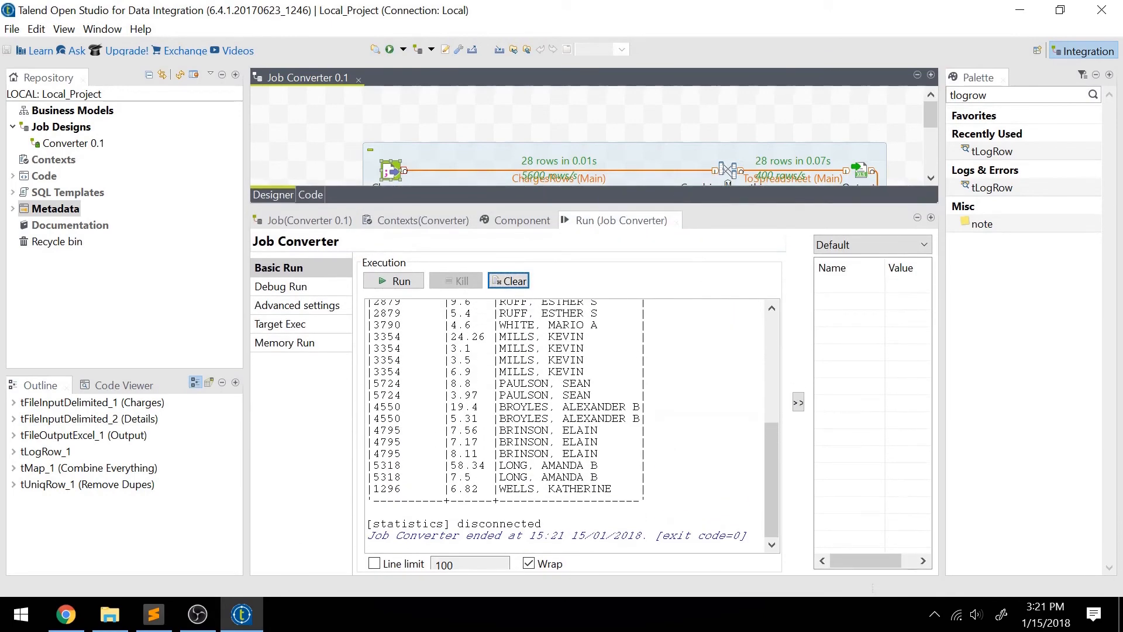
mouse_move(770, 465)
mouse_down()
mouse_move(771, 353)
mouse_move(782, 456)
mouse_move(786, 361)
mouse_move(773, 469)
mouse_up()
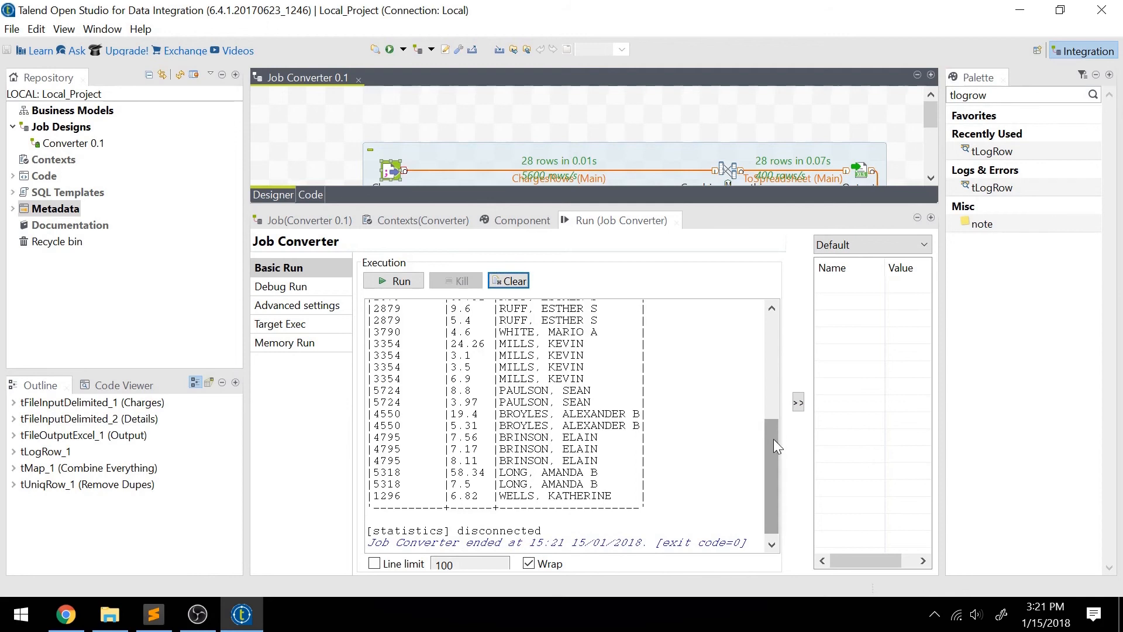
drag(773, 439, 770, 467)
click(530, 563)
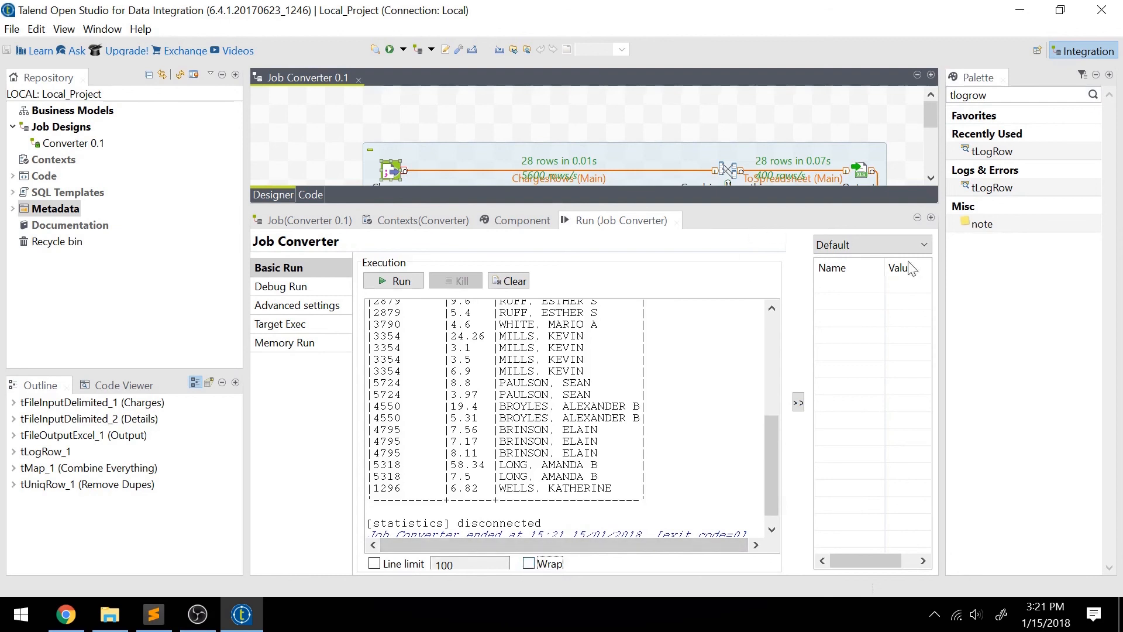
drag(783, 203, 800, 424)
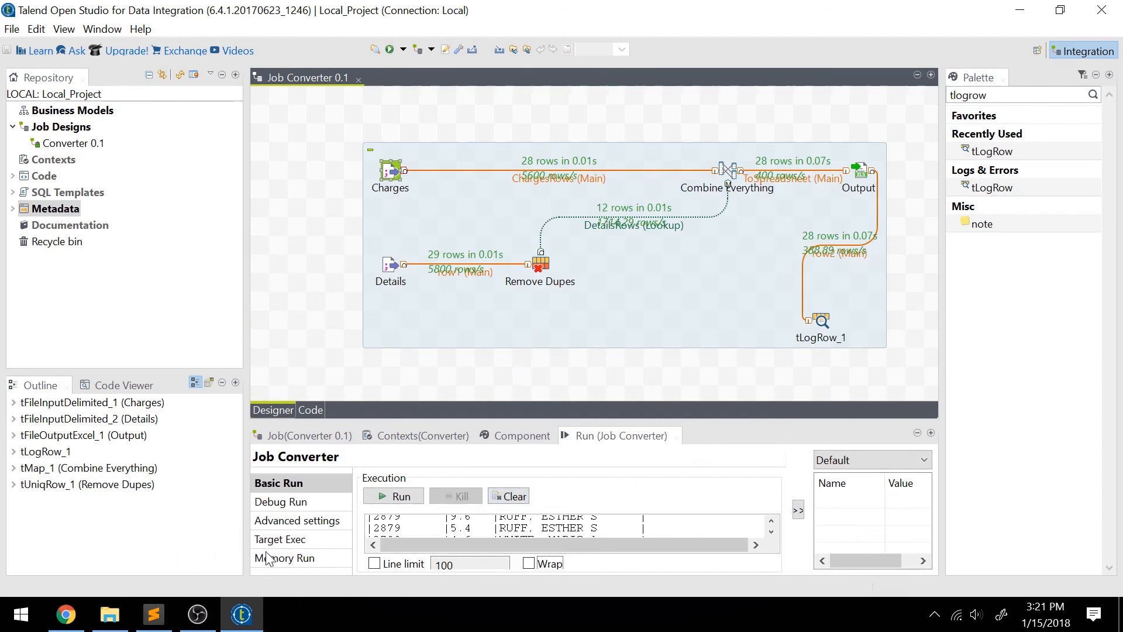
mouse_move(198, 616)
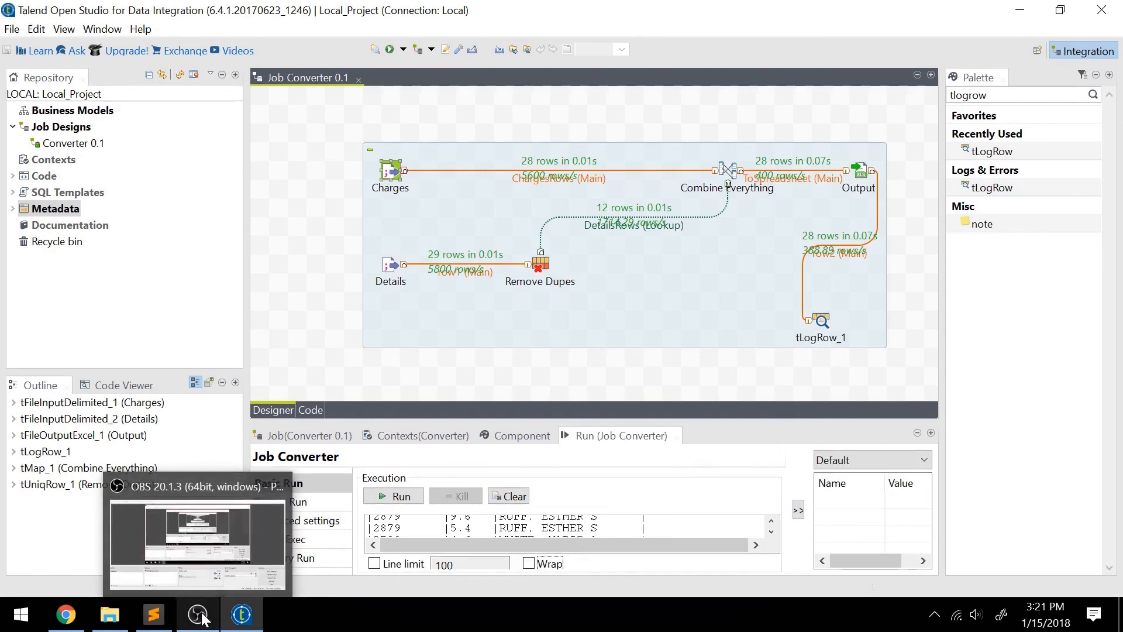